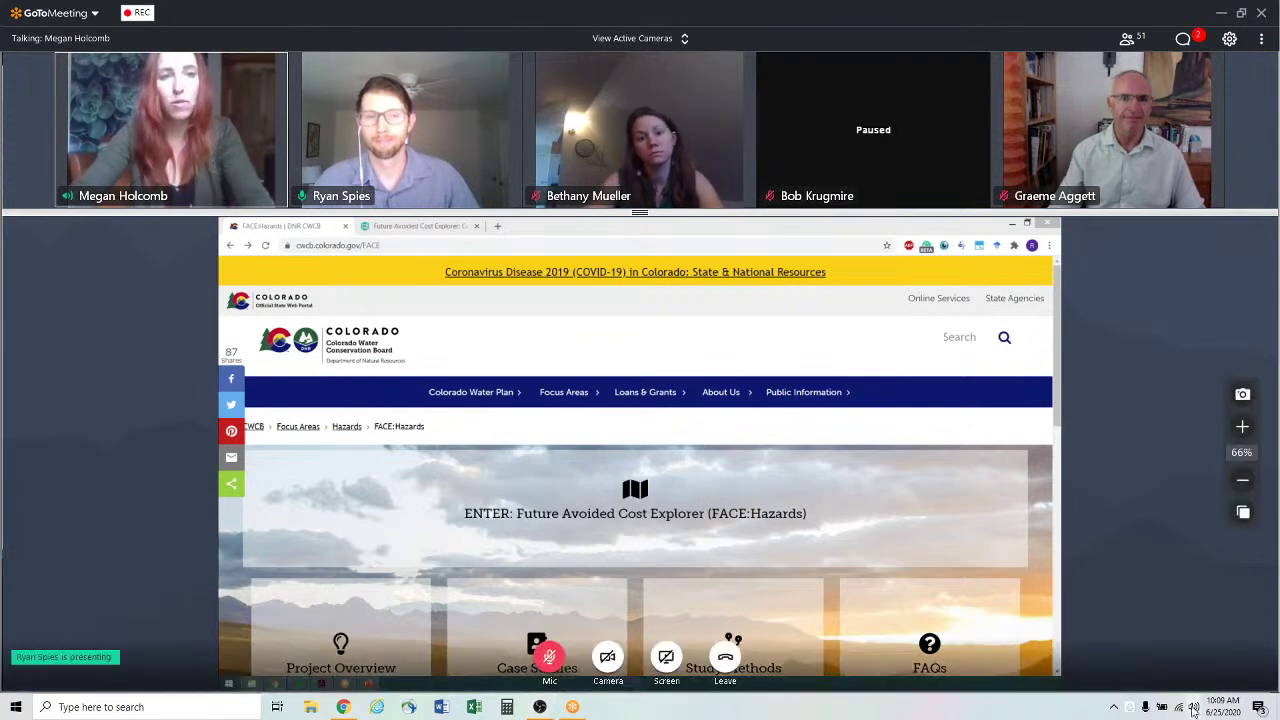
left_click(1193, 707)
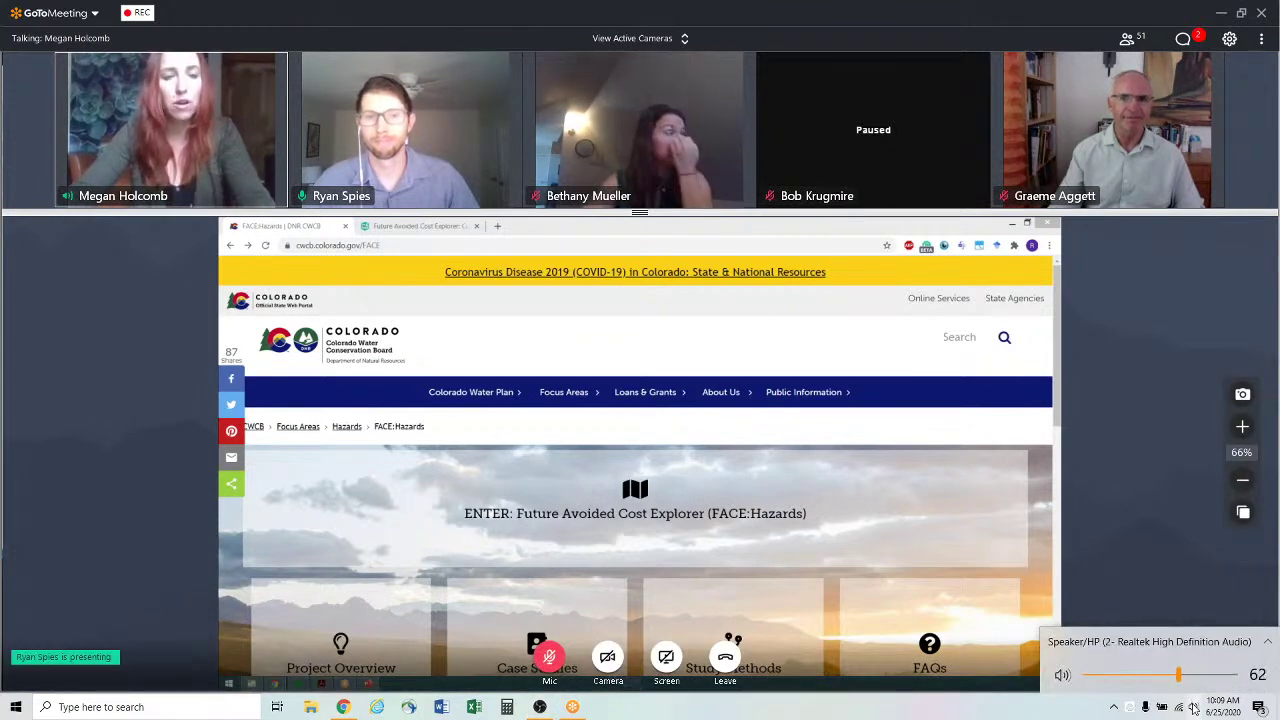
key("Escape")
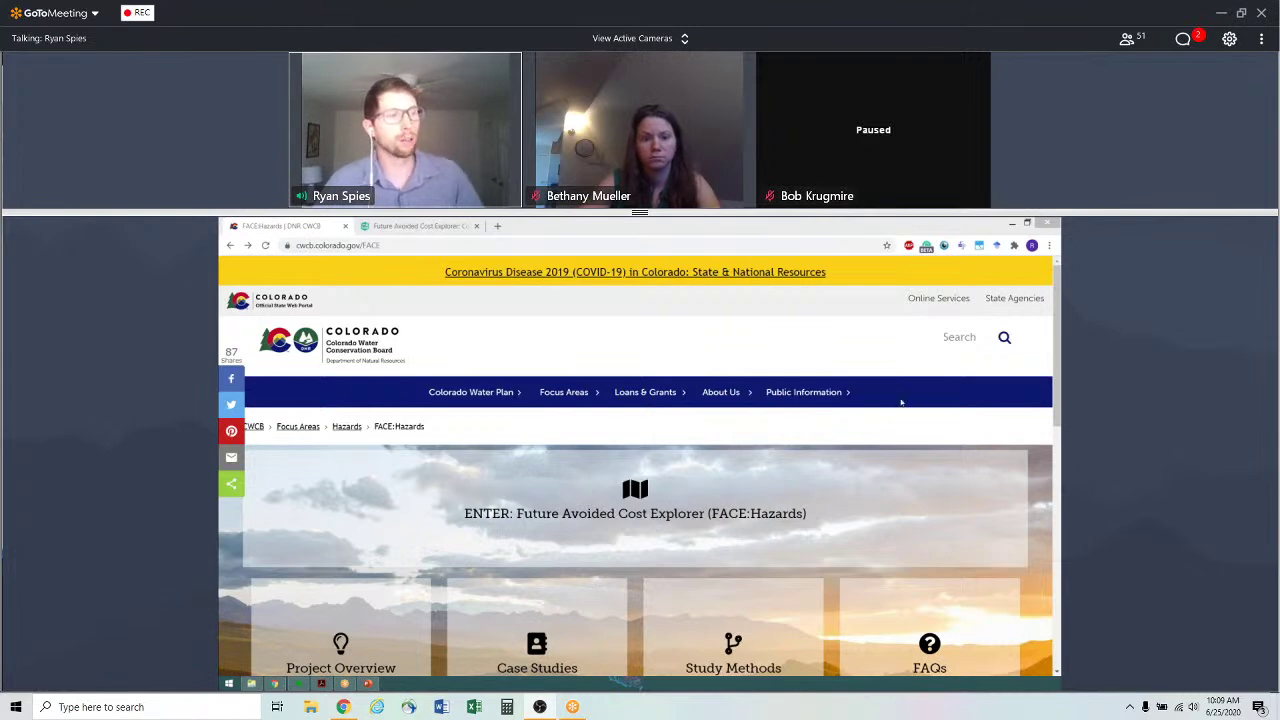
Step: Open the Future Avoided Cost Explorer (FACE:Hazards) from the Colorado Water Conservation Board's FACE:Hazards page
left_click(900, 438)
scroll(900, 438, "down", 1)
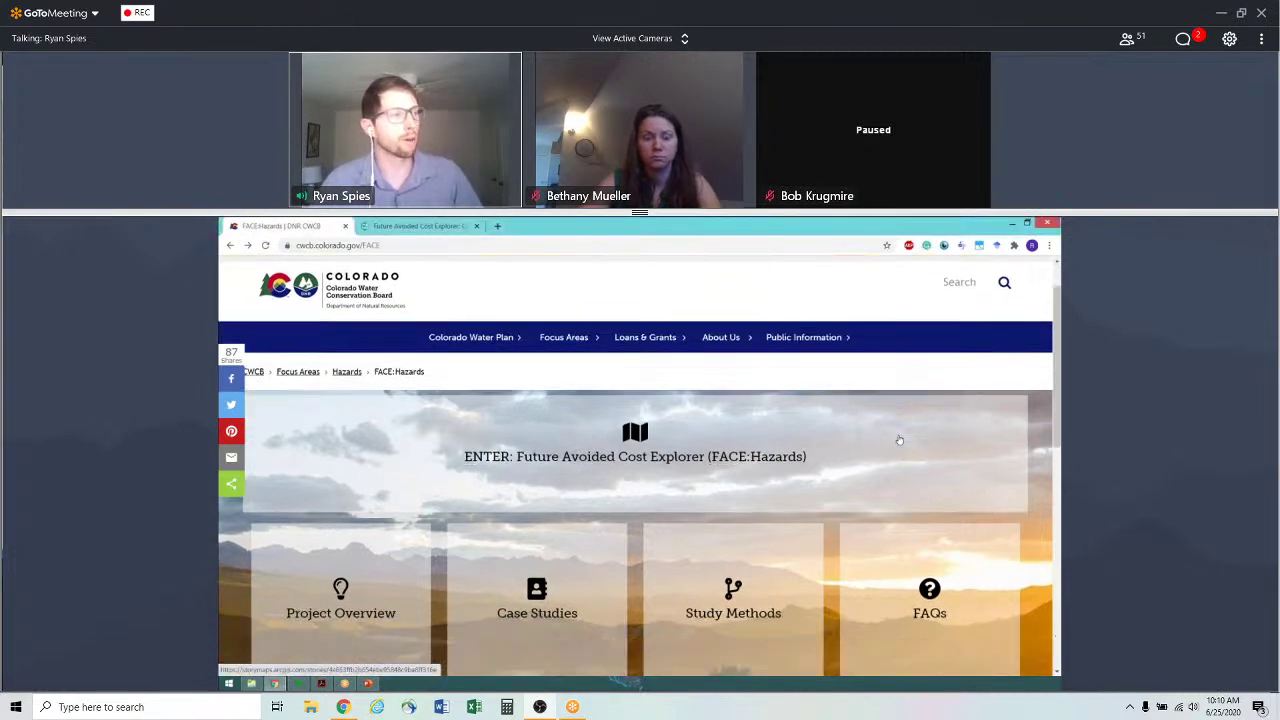
scroll(899, 440, "down", 1)
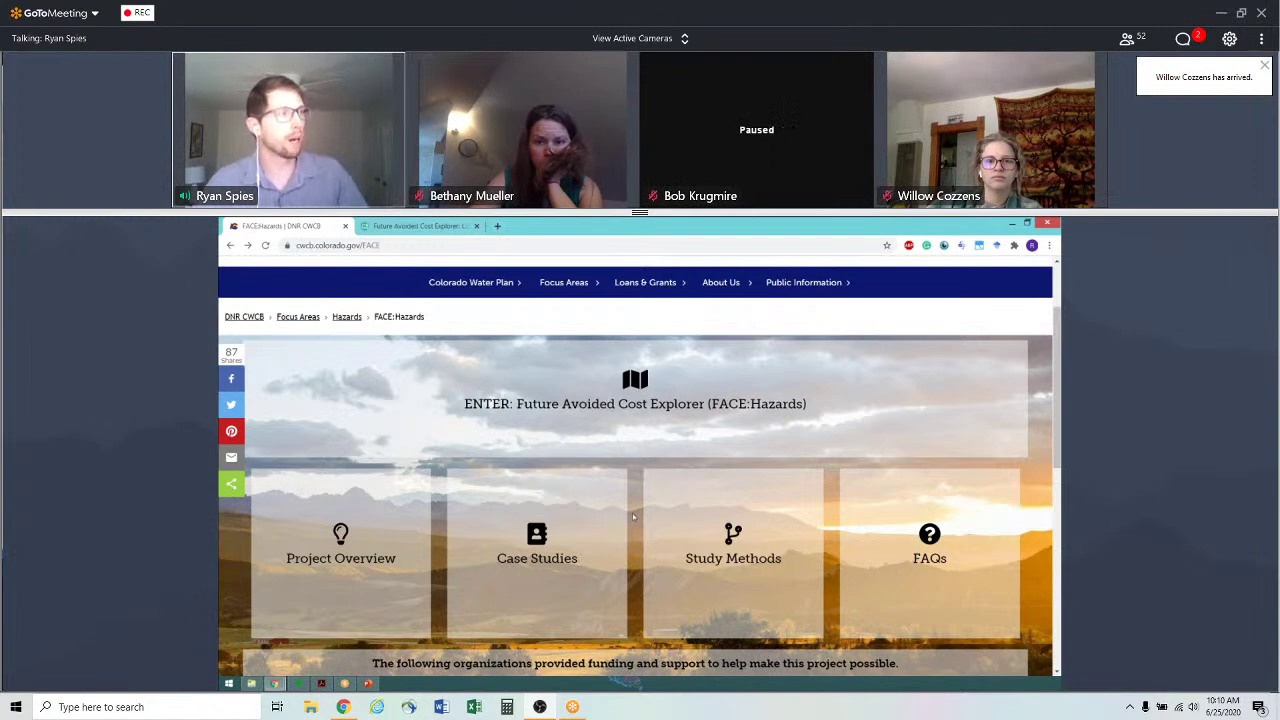
left_click(610, 381)
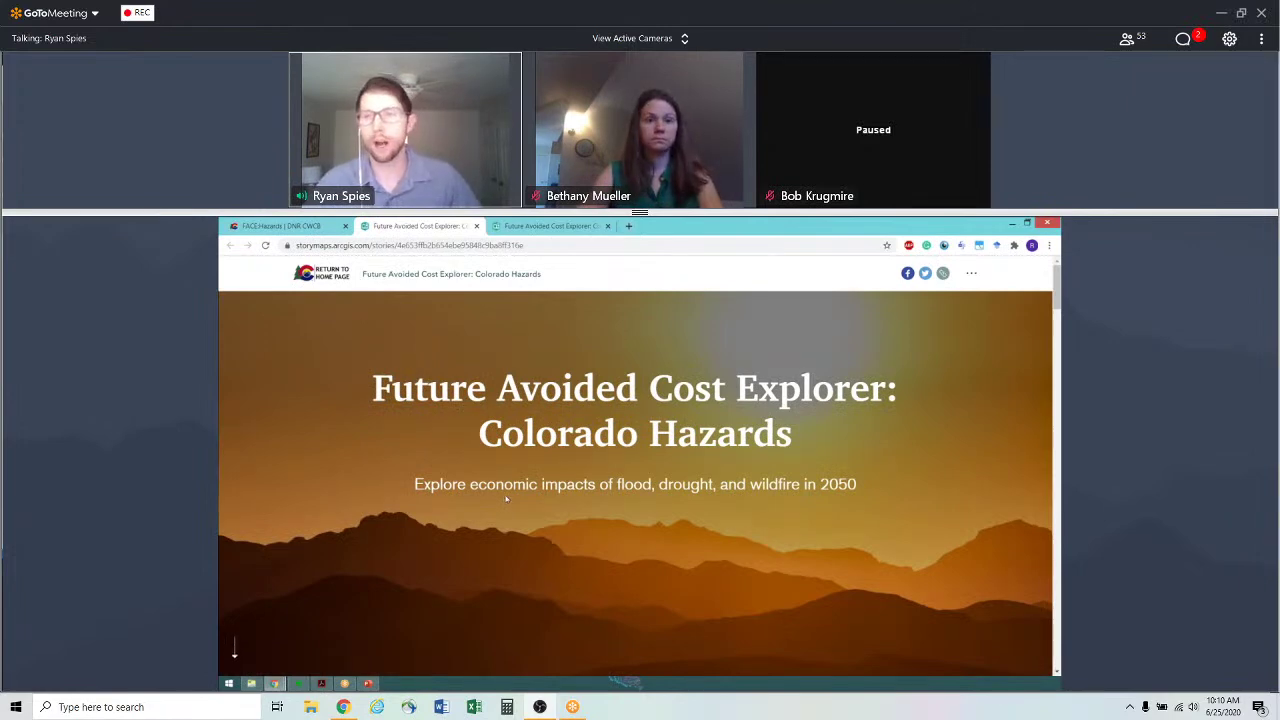
Step: Read the story map's introduction on climate change, population growth and expected annual damages
scroll(506, 498, "down", 3)
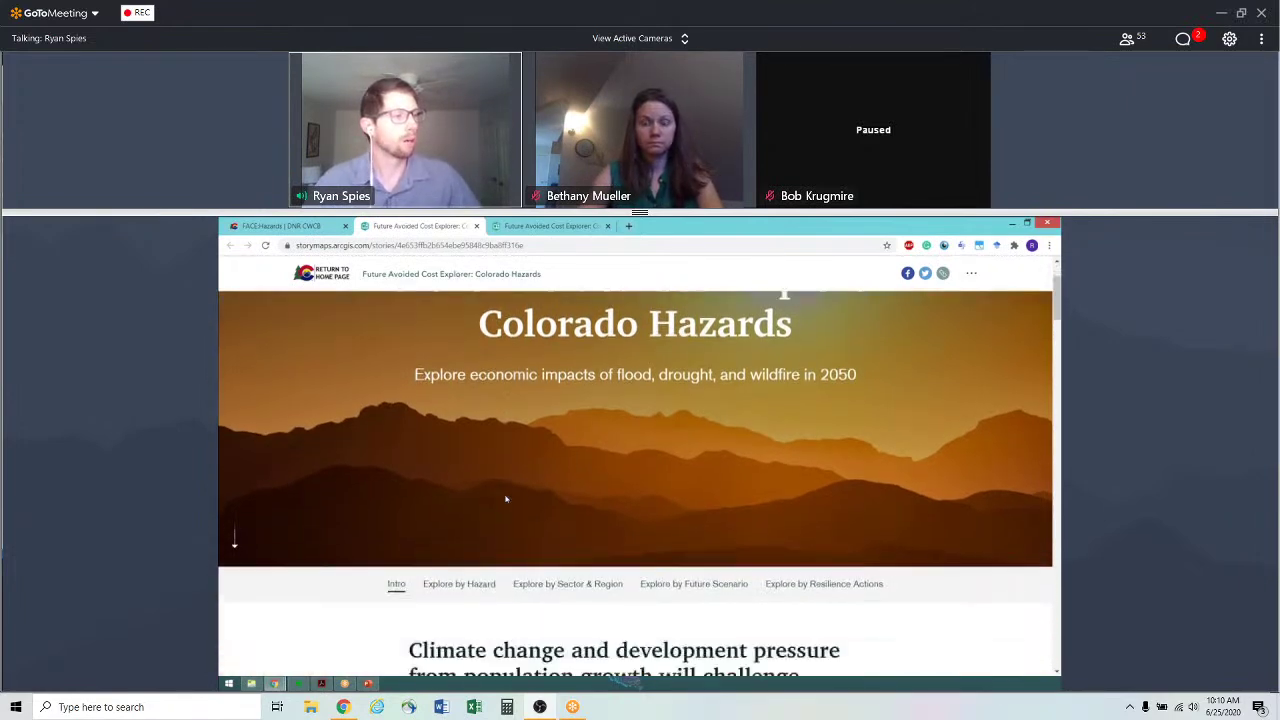
scroll(506, 498, "down", 3)
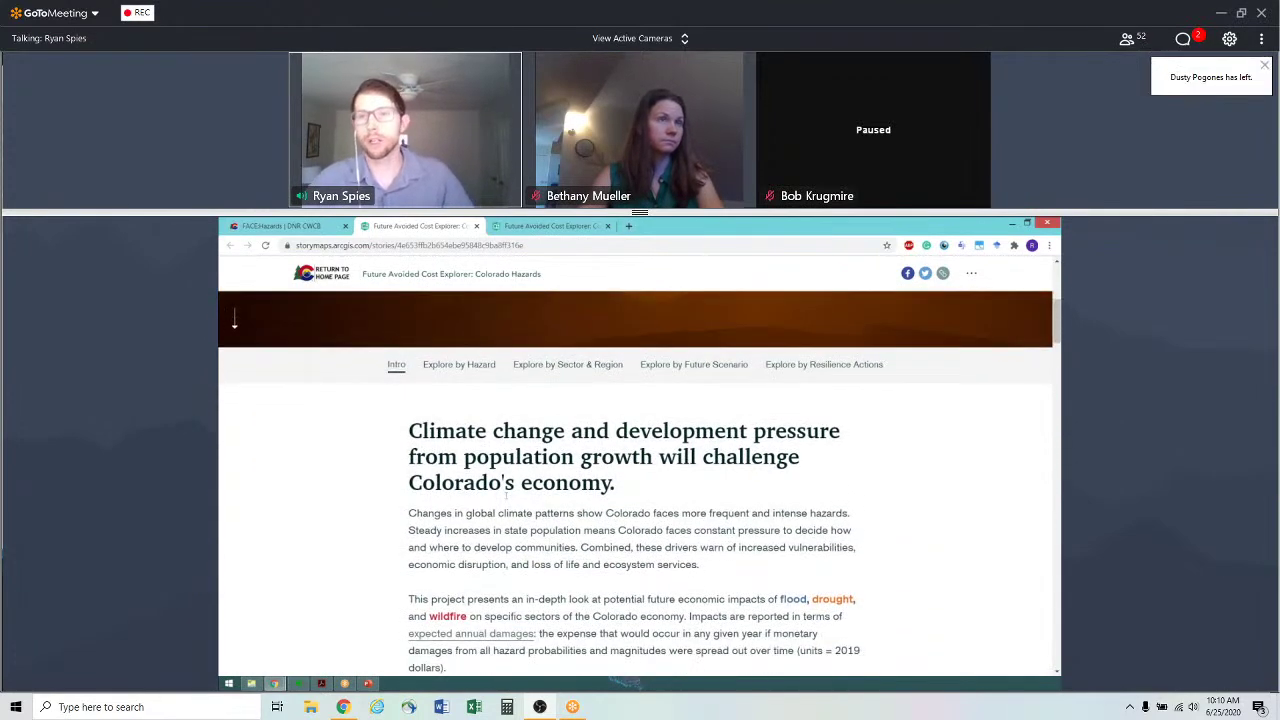
scroll(506, 497, "down", 1)
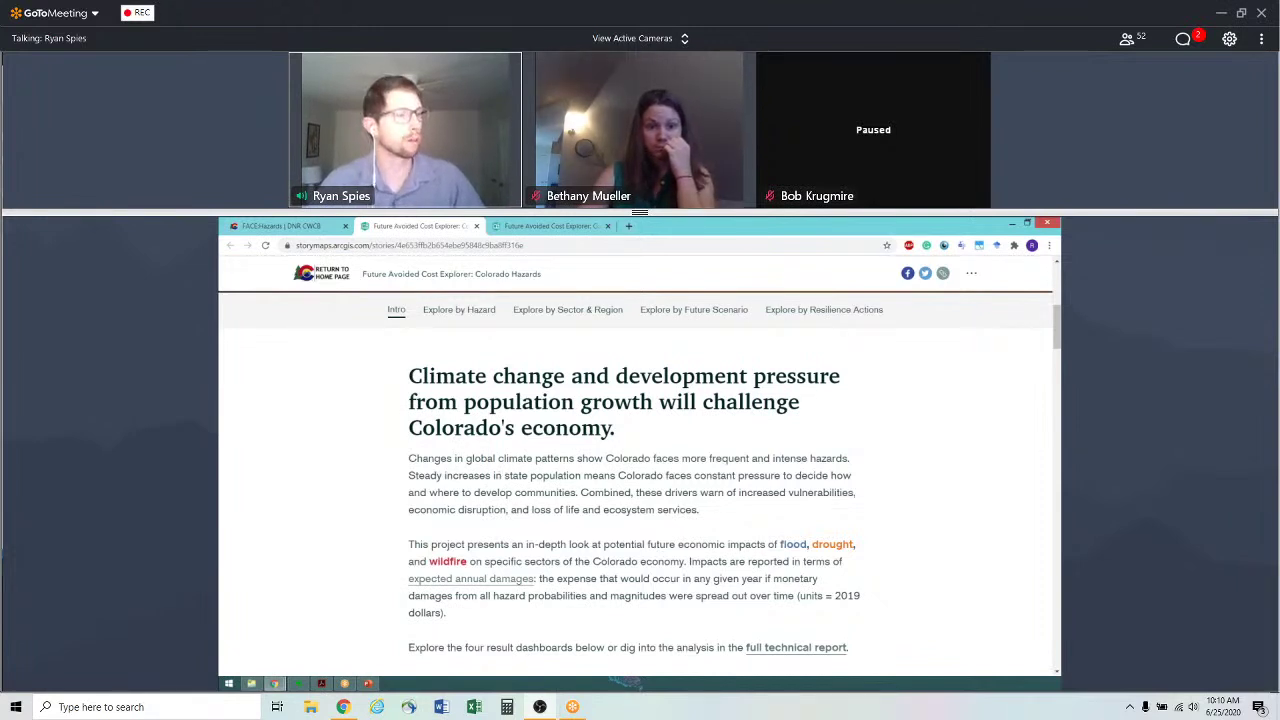
scroll(499, 478, "down", 1)
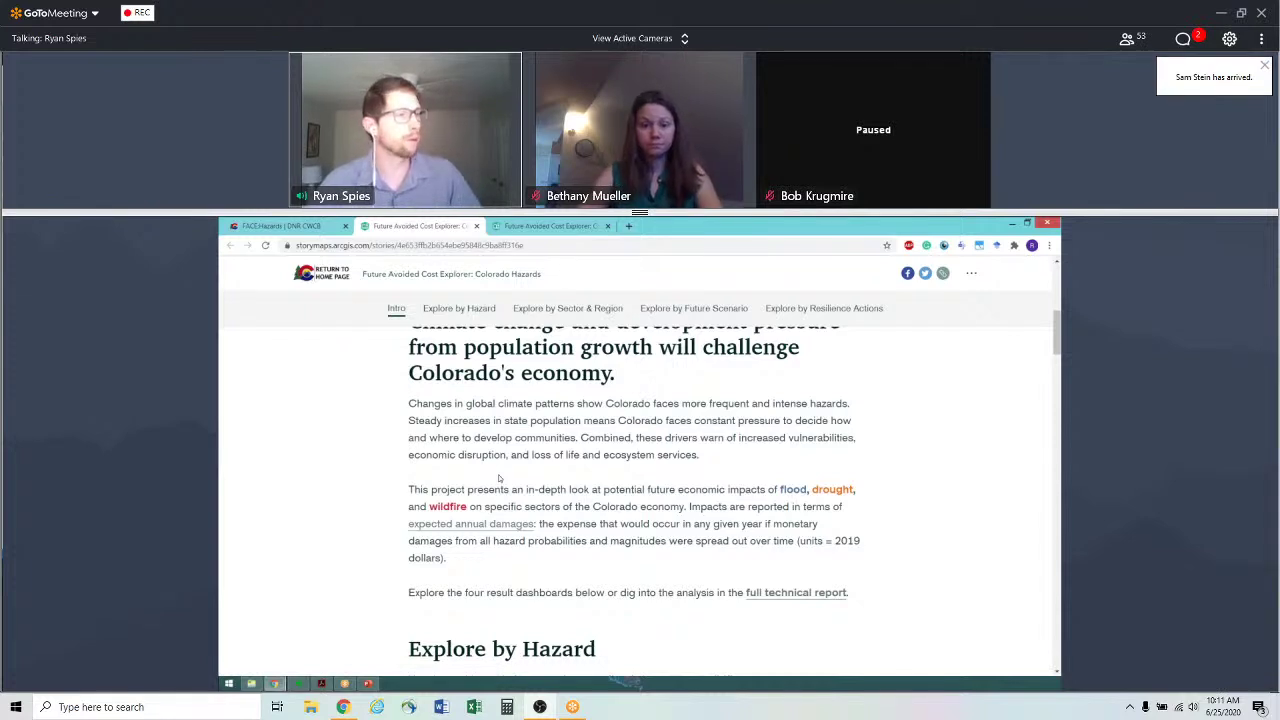
scroll(499, 478, "down", 1)
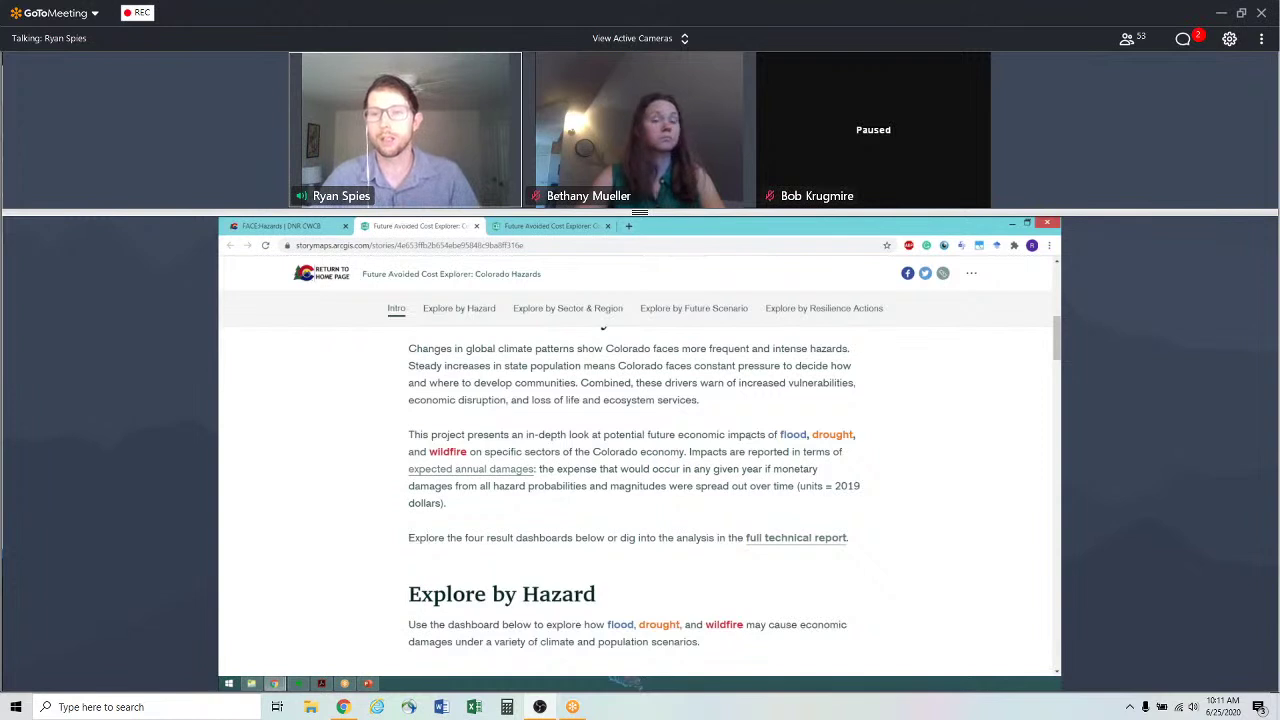
Step: Show the Explore by Hazard dashboard in full screen
scroll(738, 442, "down", 3)
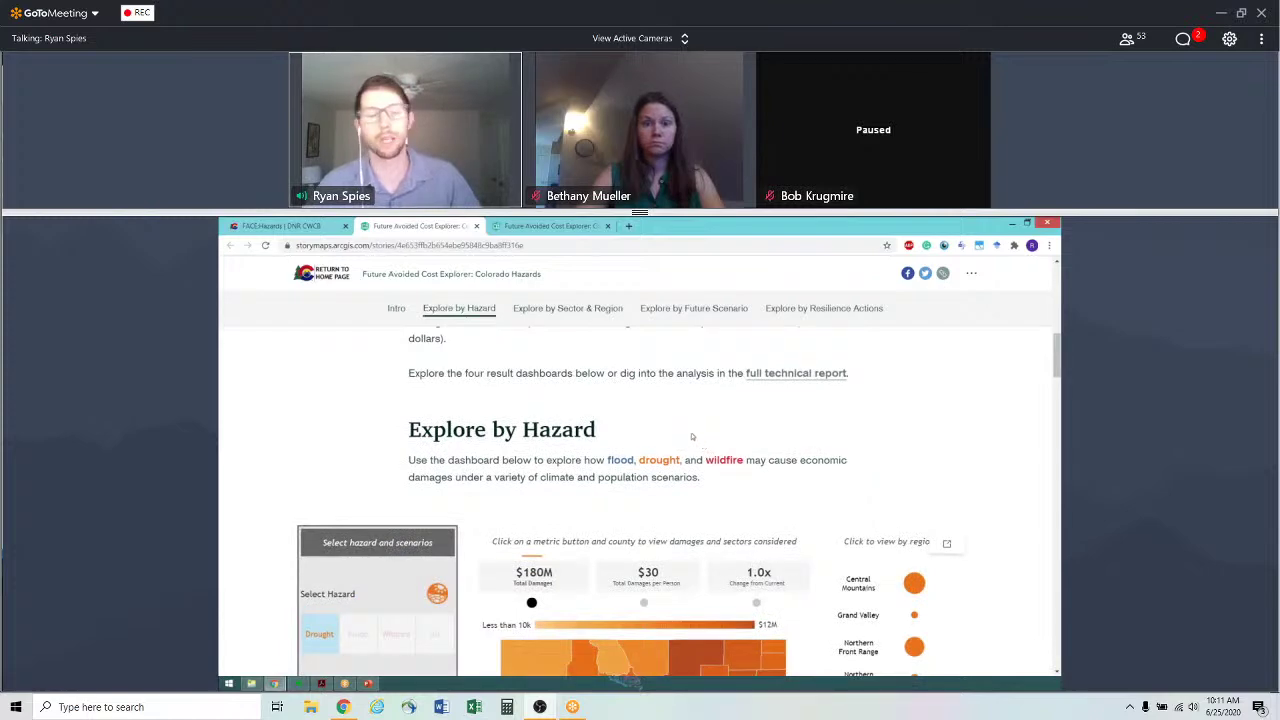
scroll(691, 436, "down", 2)
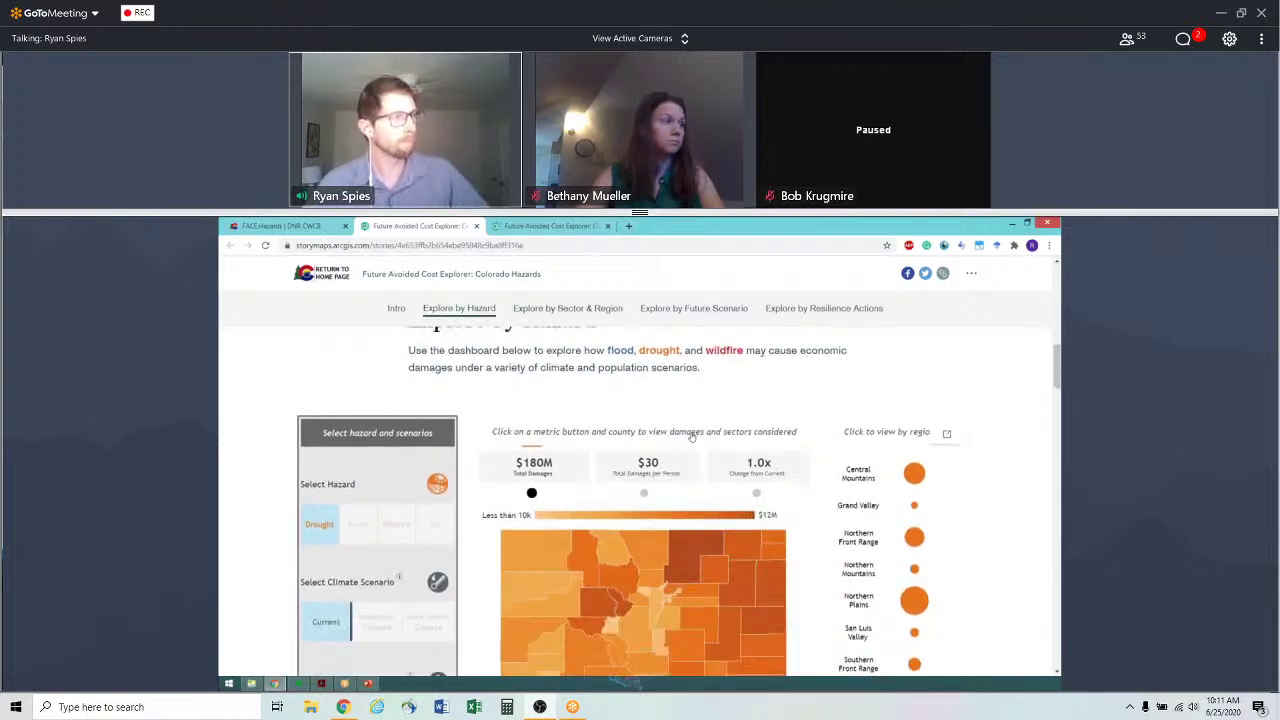
scroll(691, 436, "up", 1)
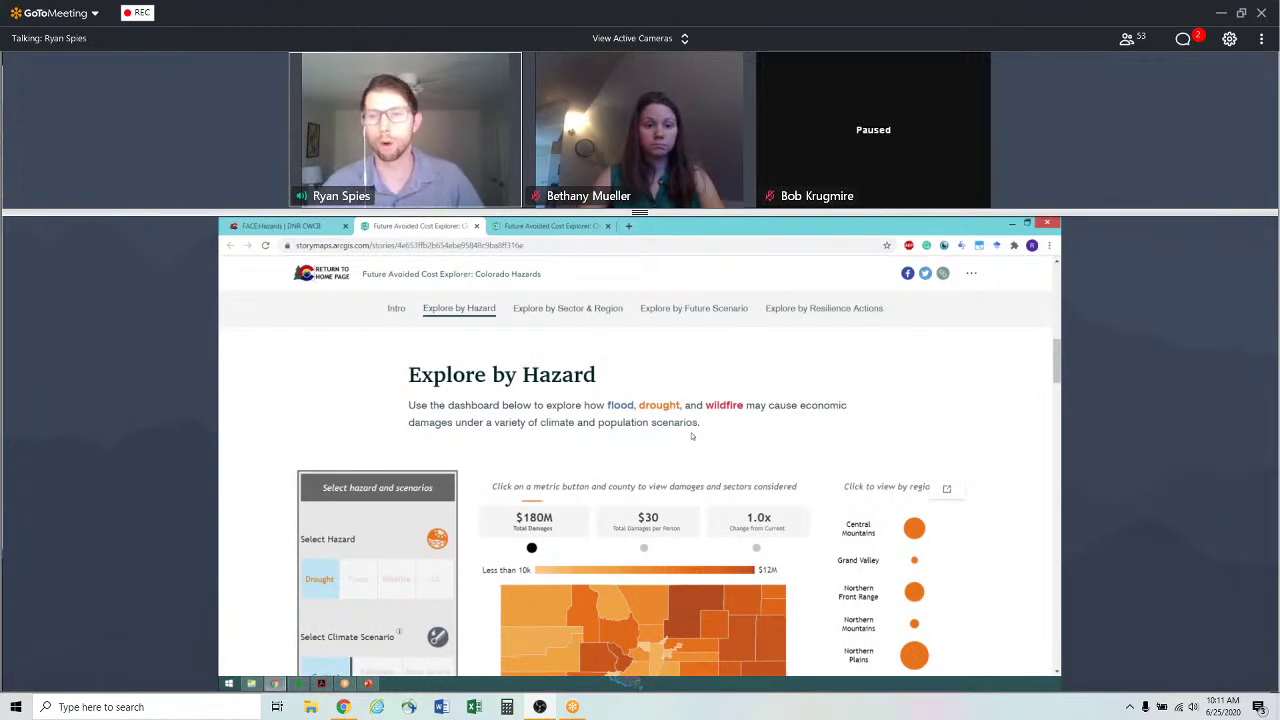
scroll(691, 436, "down", 5)
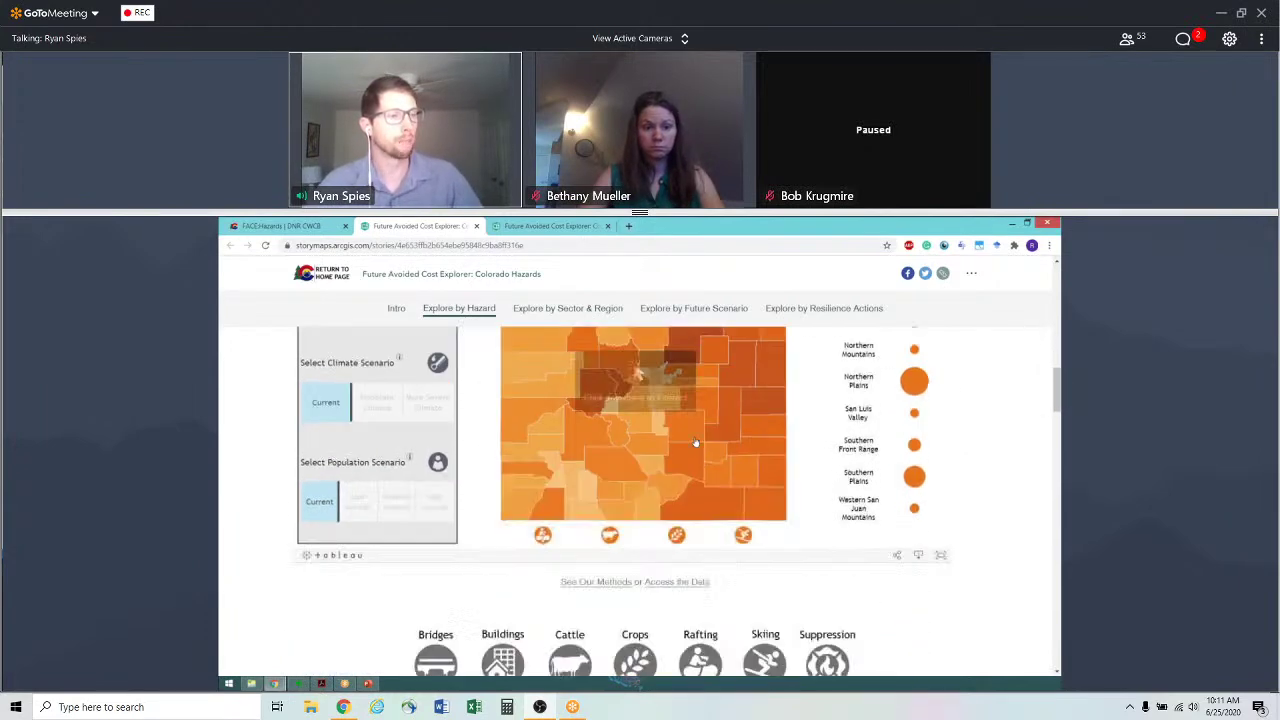
left_click(940, 556)
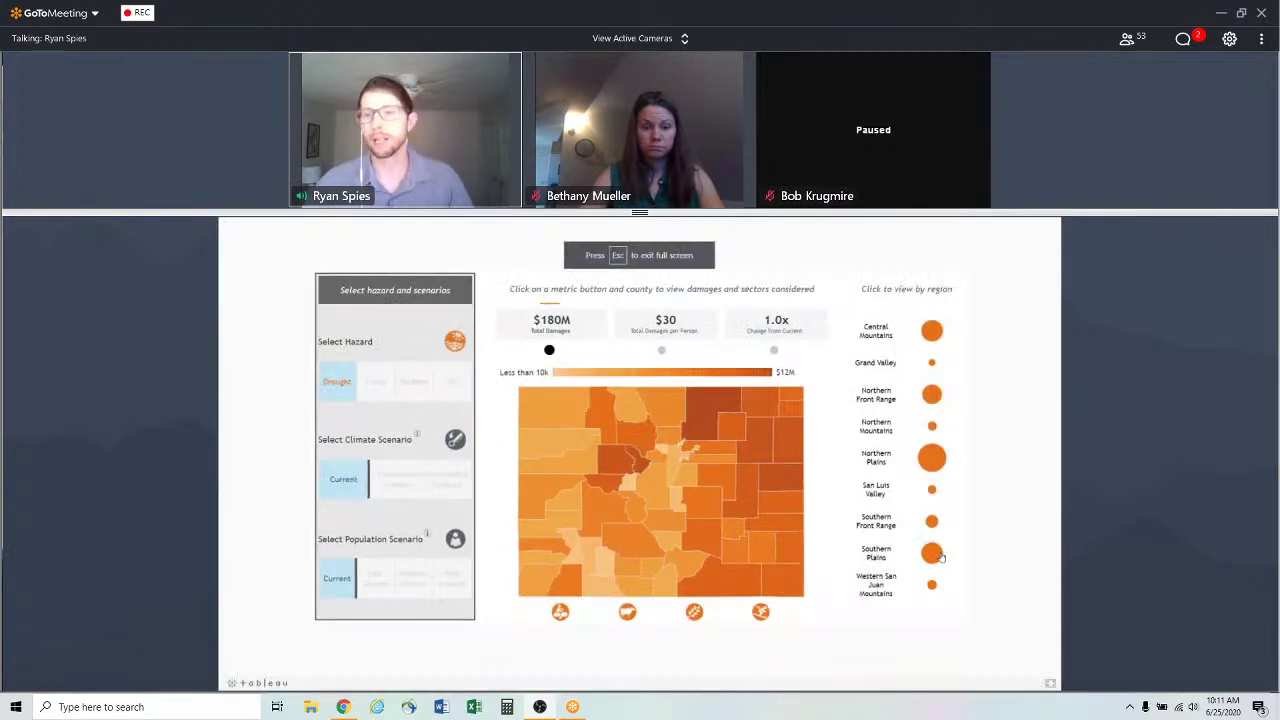
Step: Set the hazard to Flood and inspect the damages of individual counties on the map, such as Hinsdale and Eagle
mouse_move(691, 507)
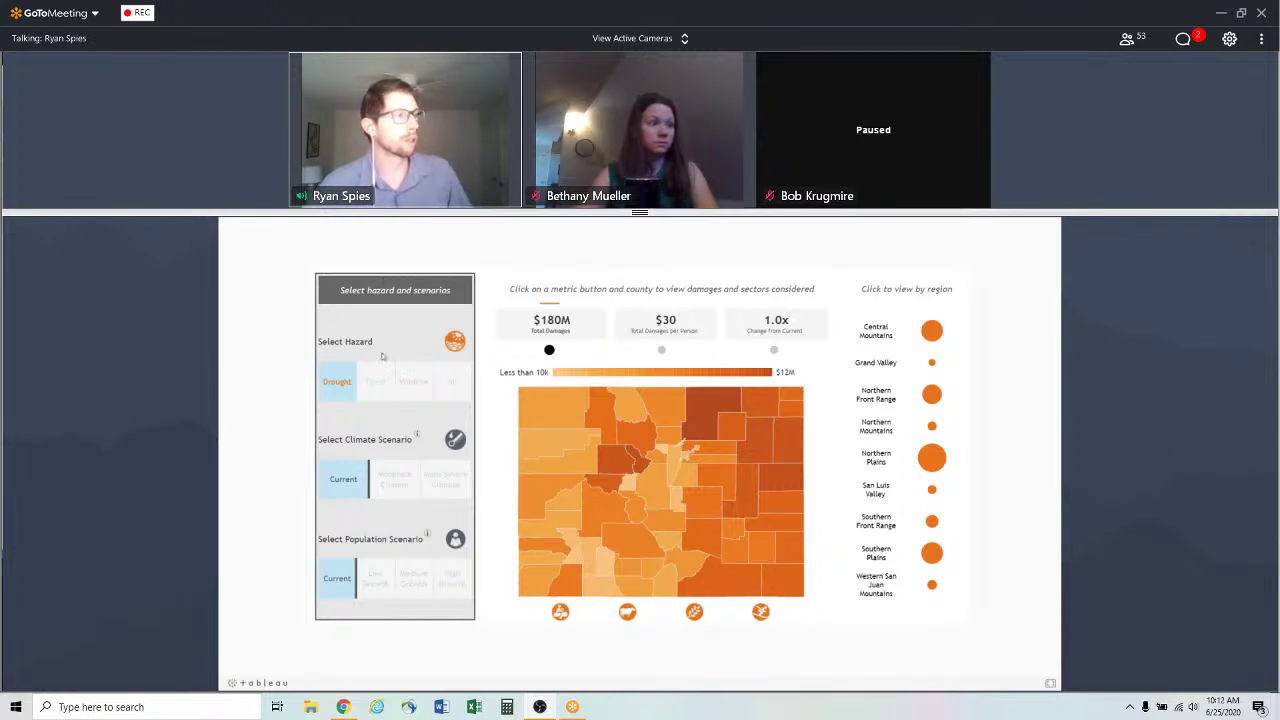
left_click(383, 381)
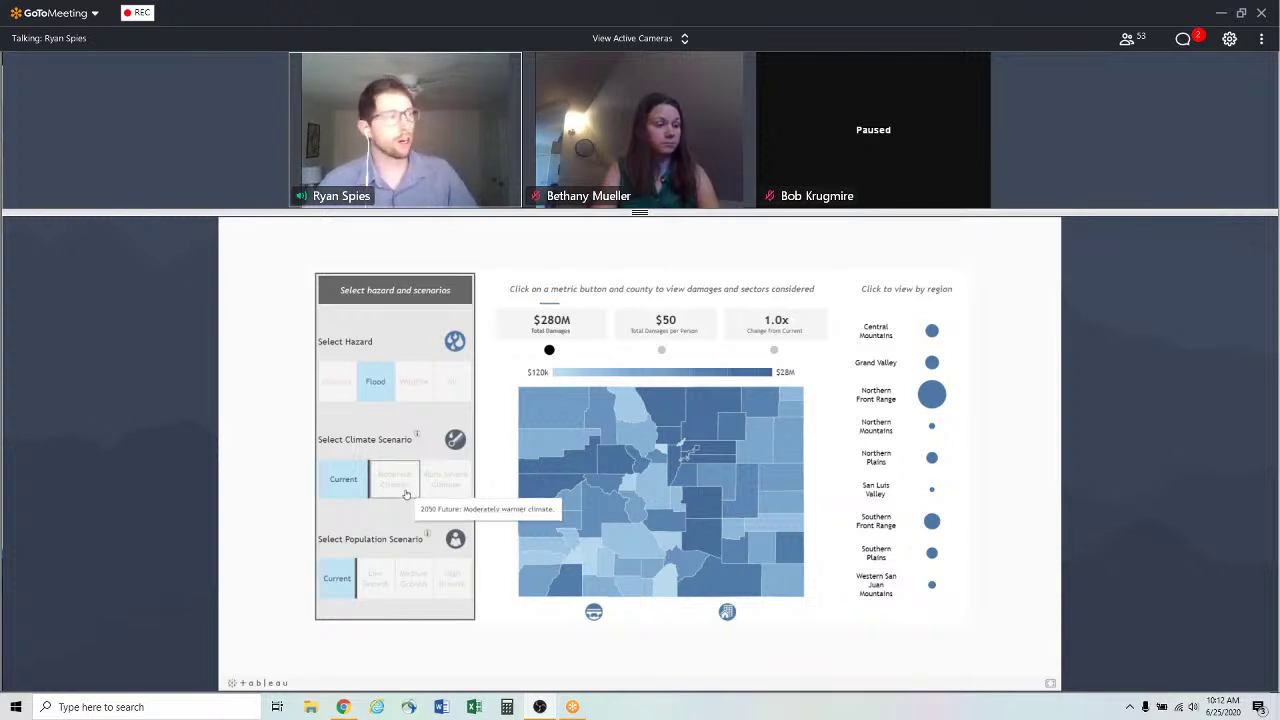
mouse_move(417, 438)
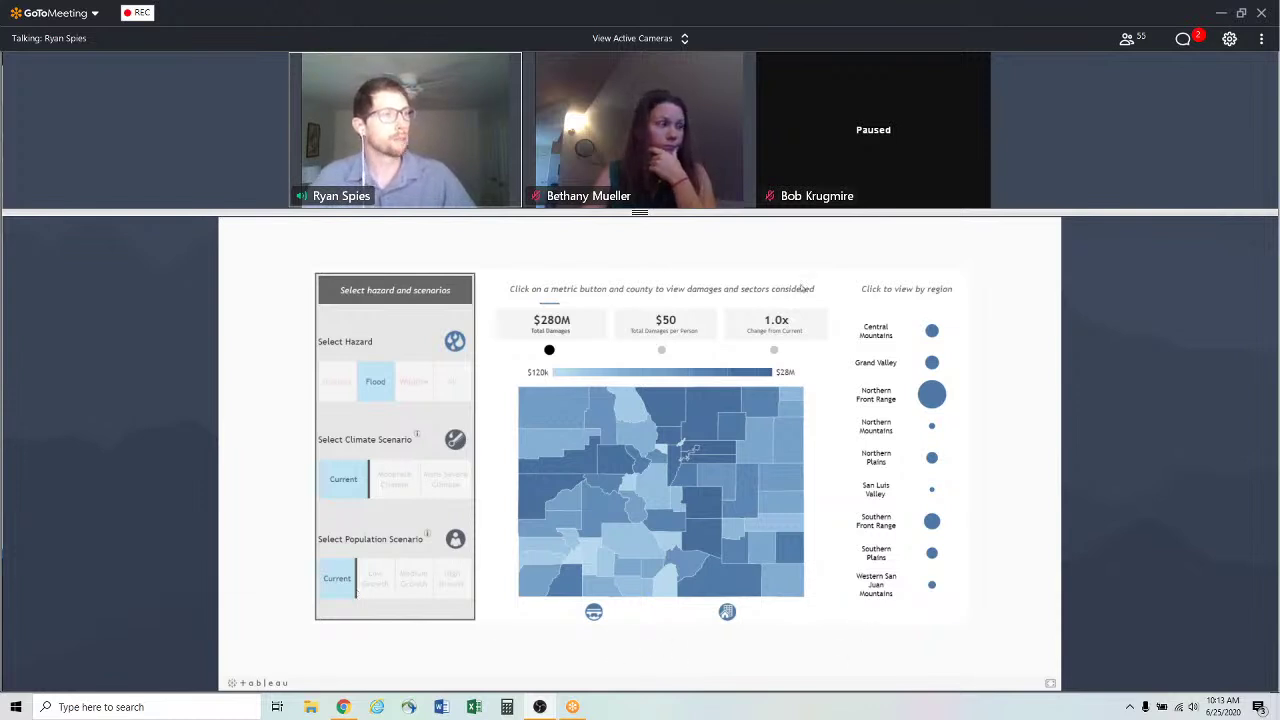
mouse_move(532, 548)
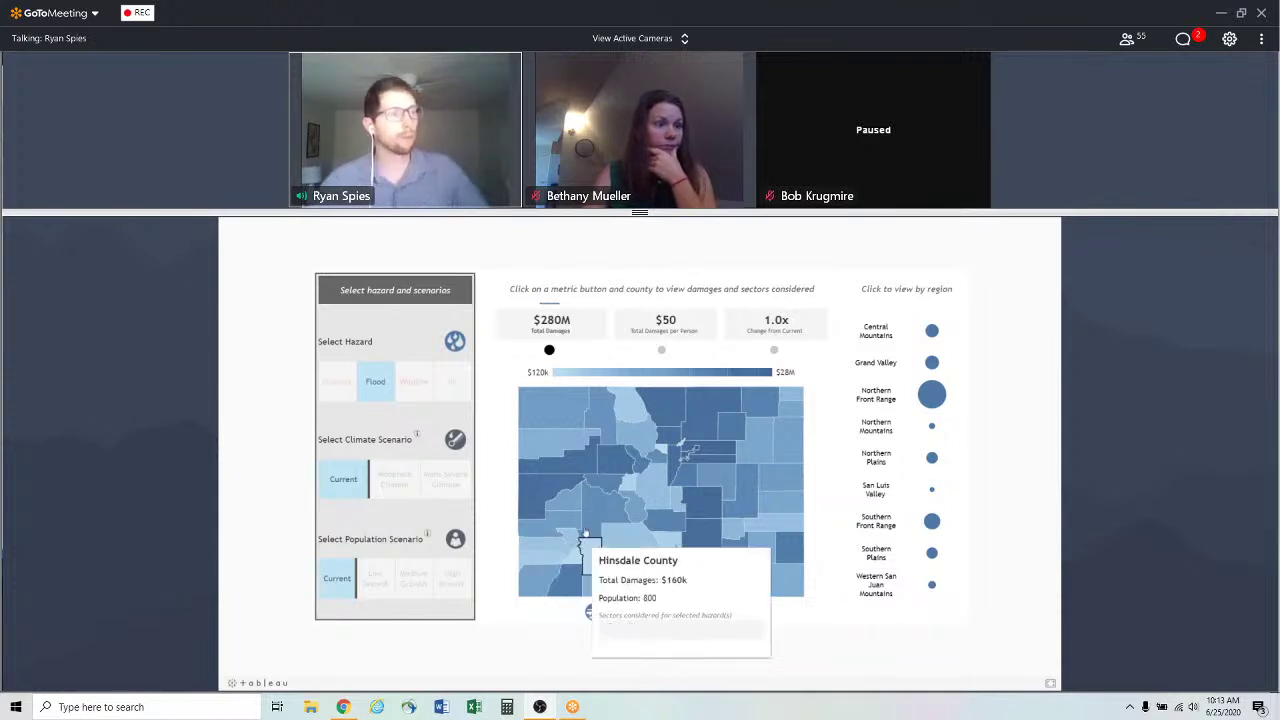
mouse_move(585, 532)
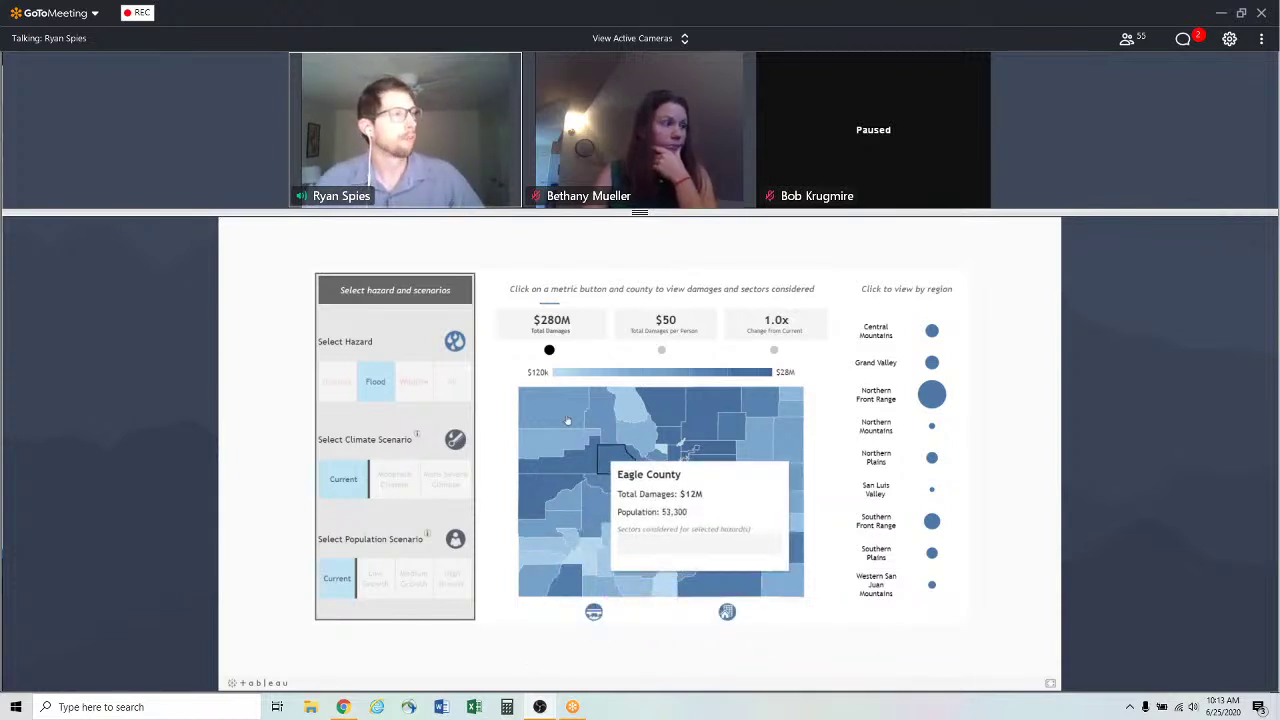
mouse_move(655, 418)
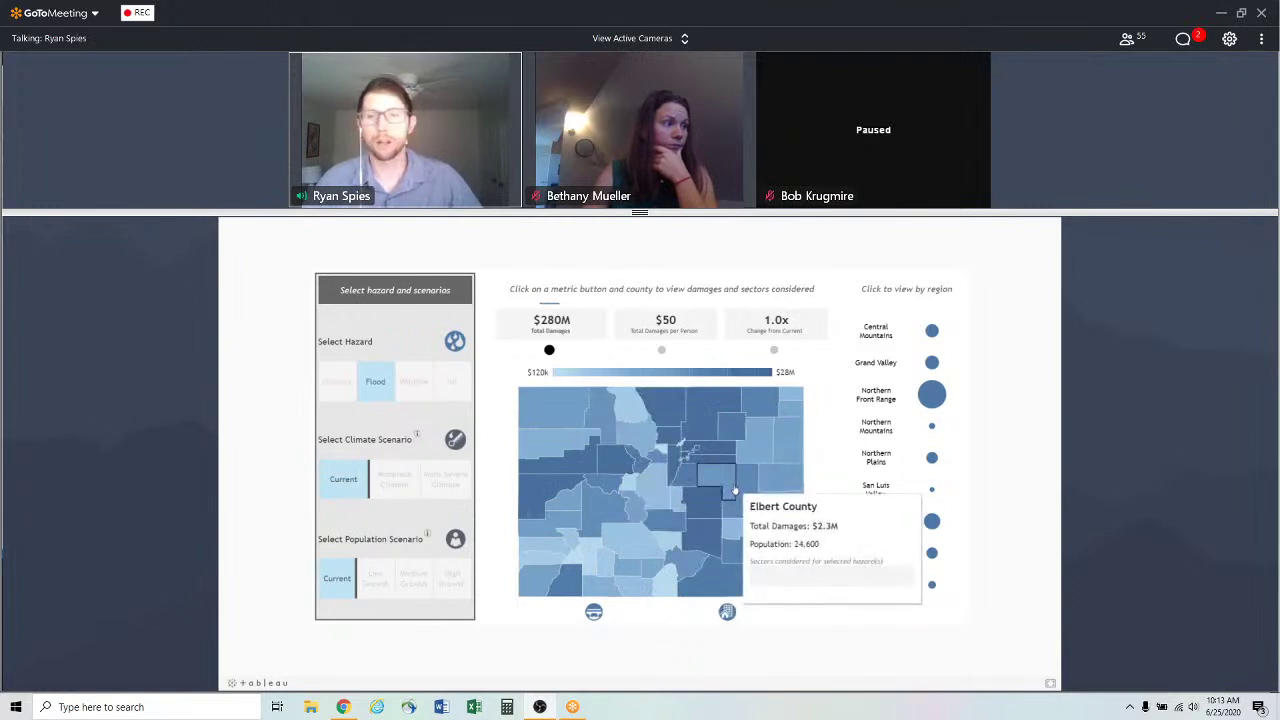
Step: Filter the dashboard to the large county northeast of Denver and set the climate scenario to Moderate Climate
mouse_move(693, 426)
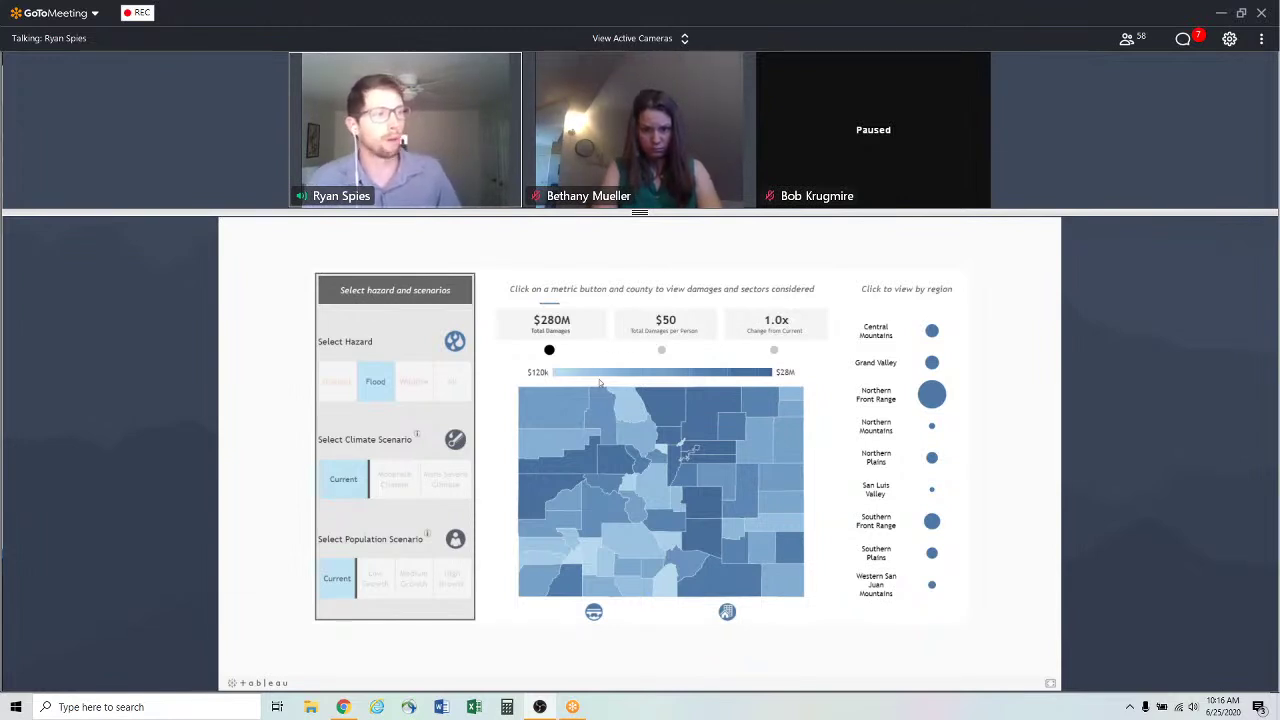
left_click(695, 432)
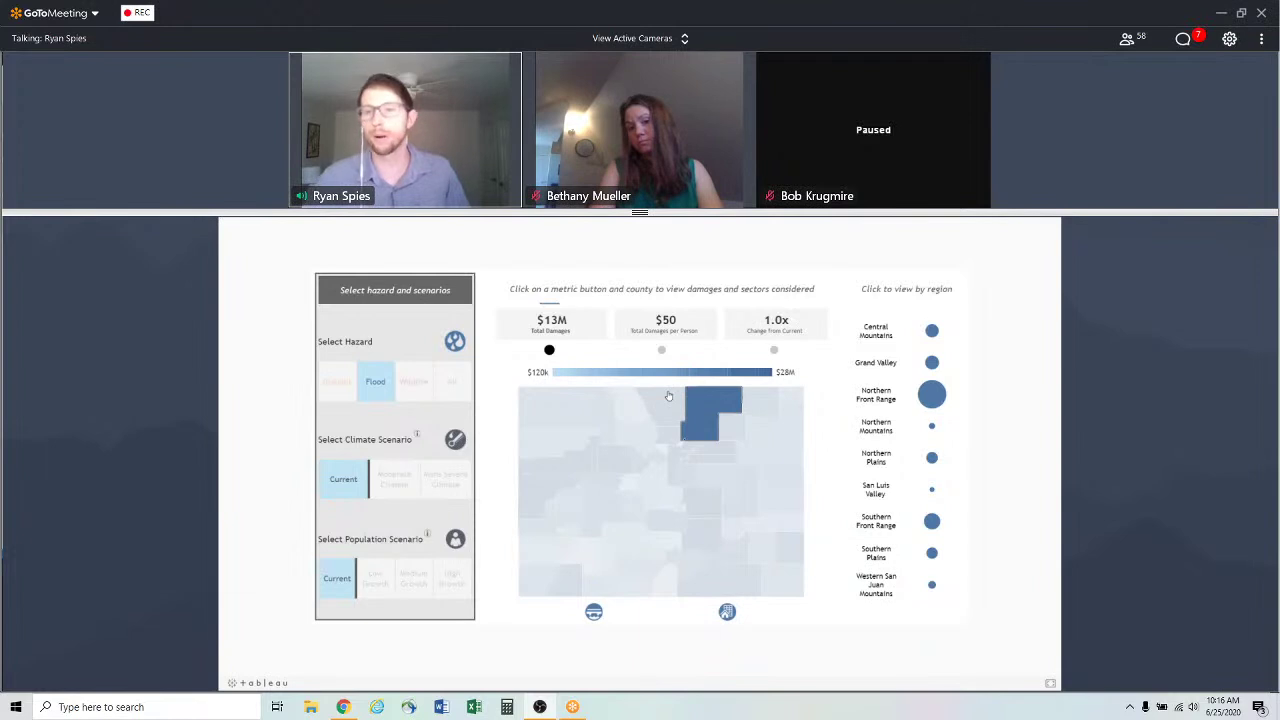
mouse_move(669, 397)
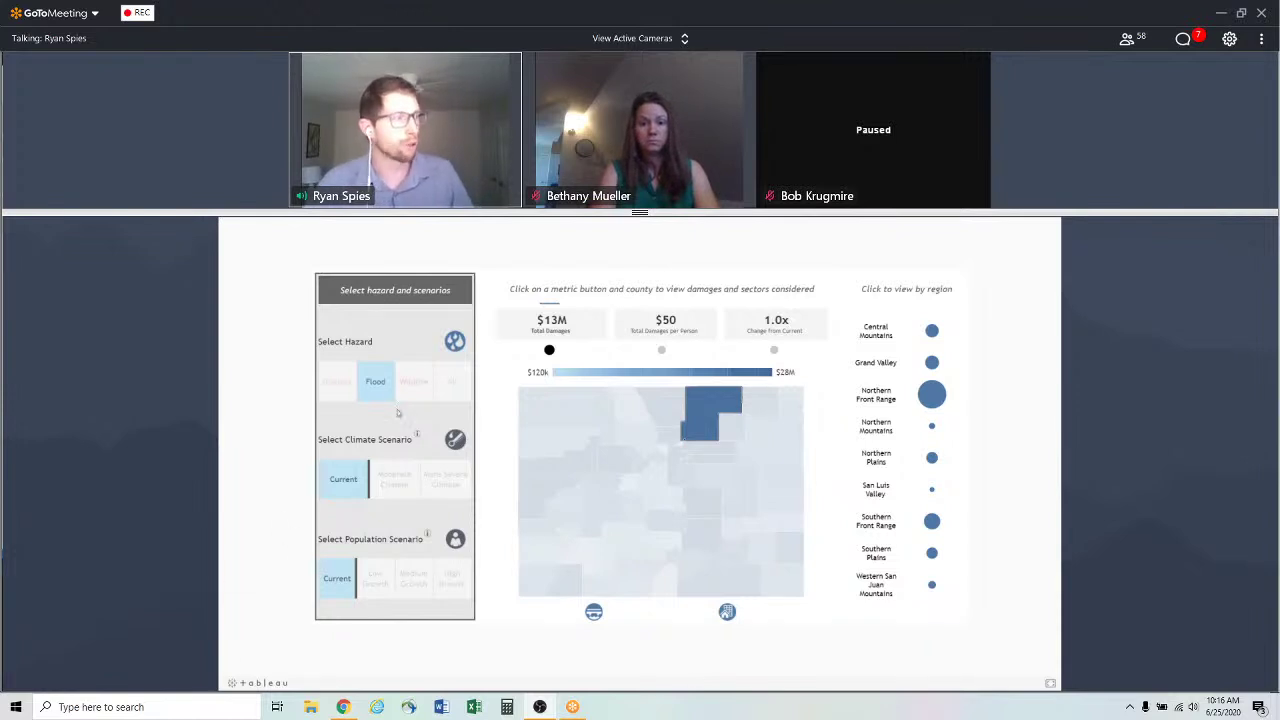
left_click(394, 479)
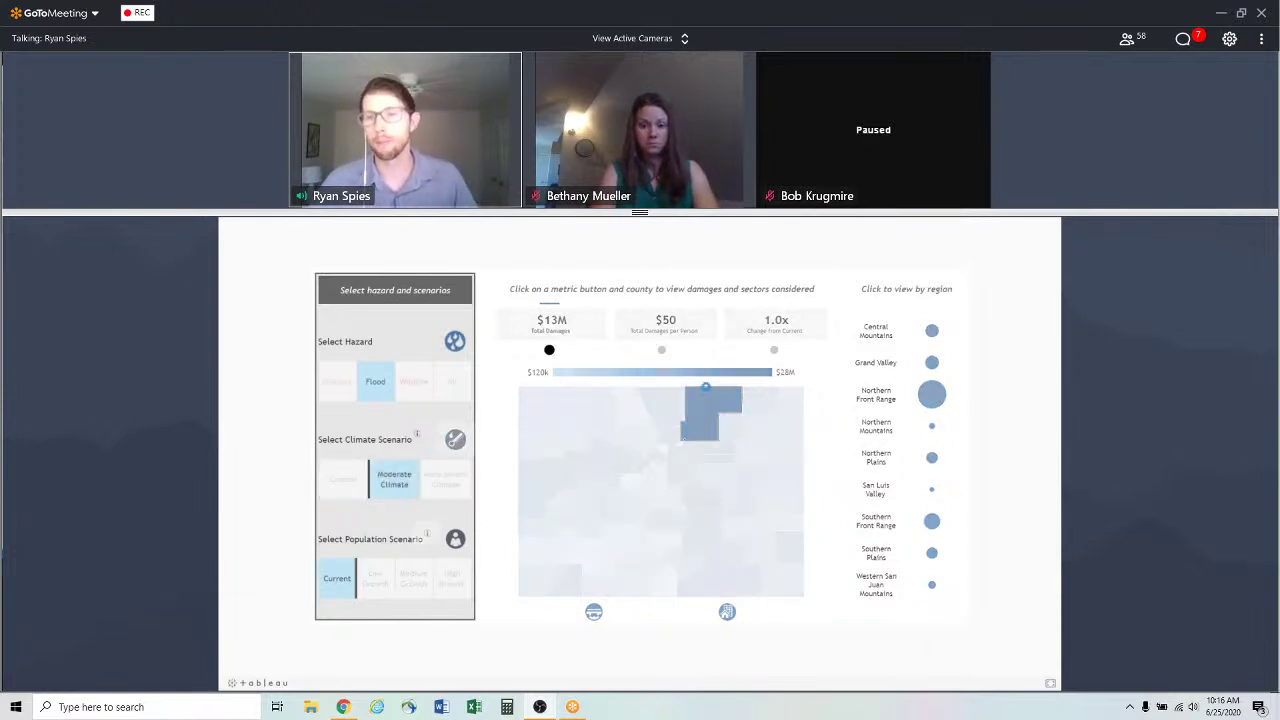
mouse_move(762, 445)
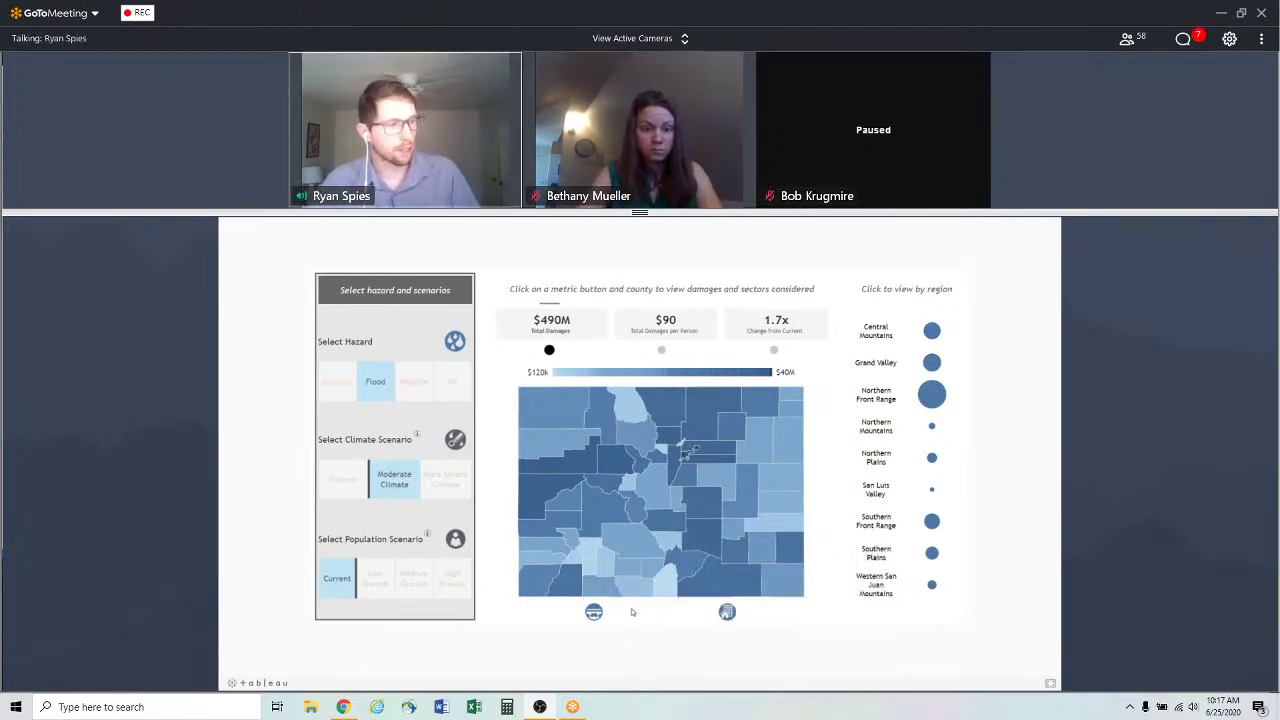
Step: Leave full screen to review the sector icons below the hazard dashboard, and return the dashboard to full screen
key("Escape")
scroll(631, 605, "down", 3)
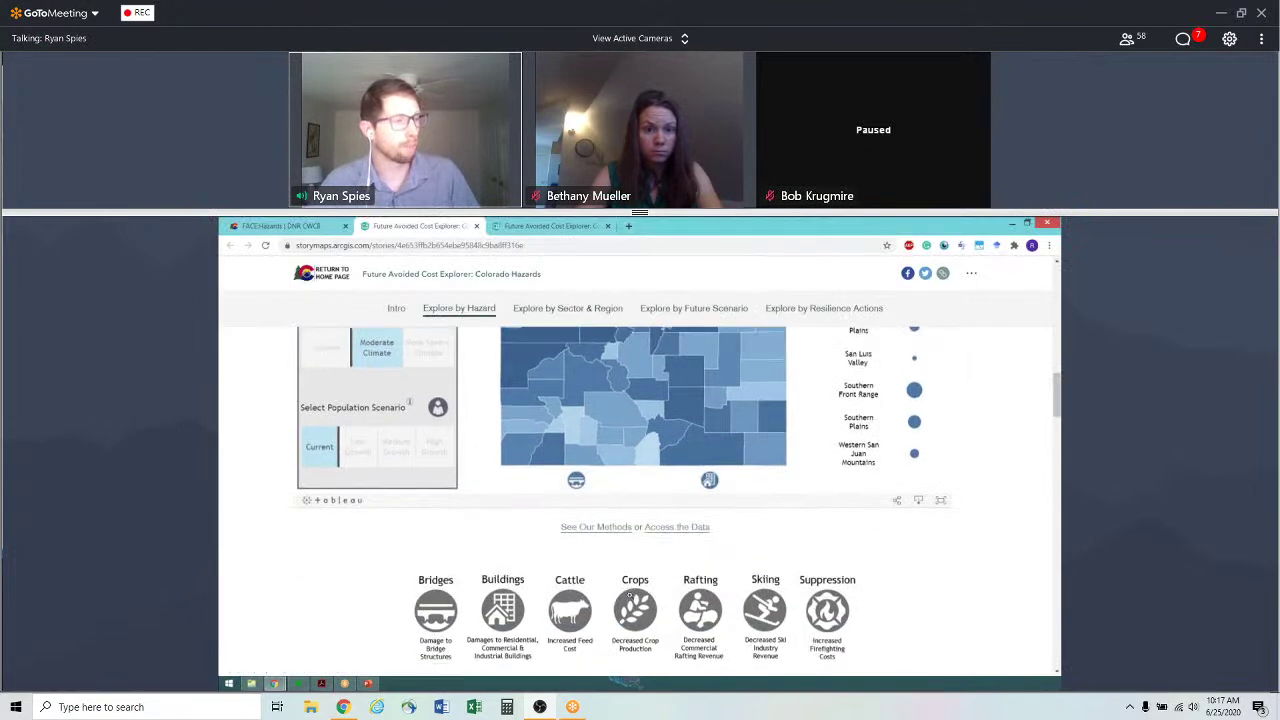
scroll(631, 595, "down", 1)
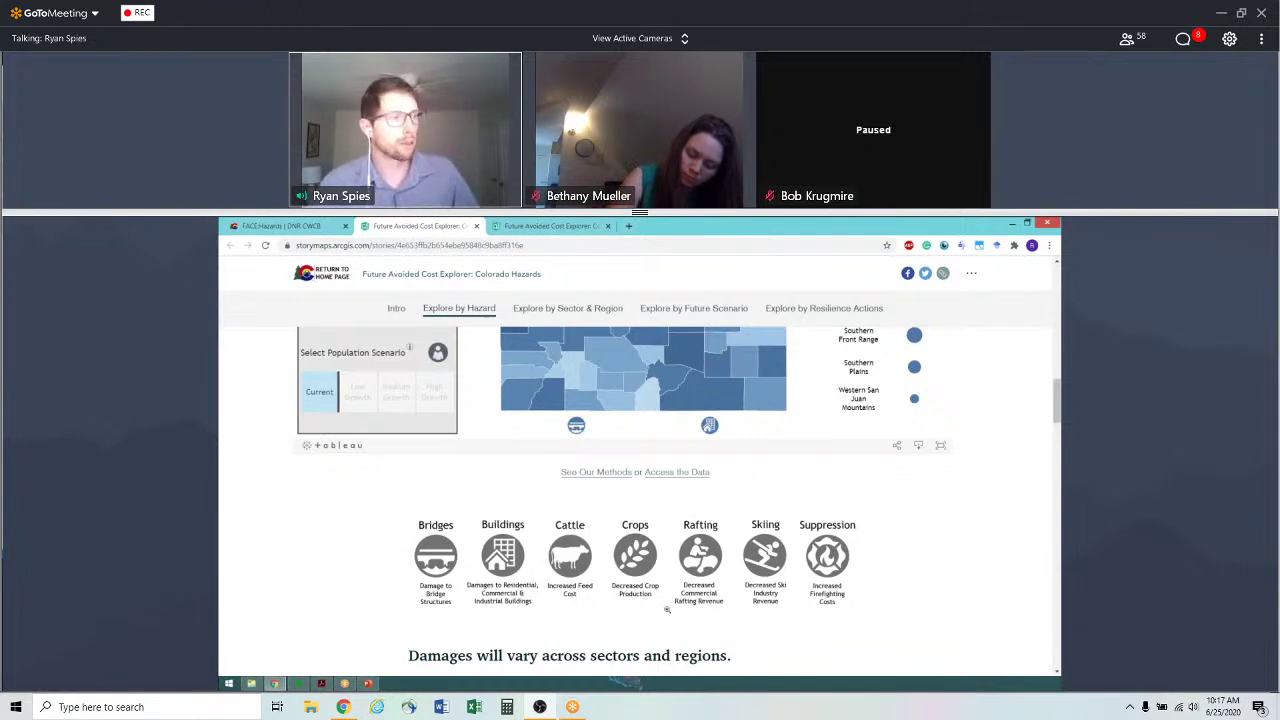
scroll(667, 609, "up", 3)
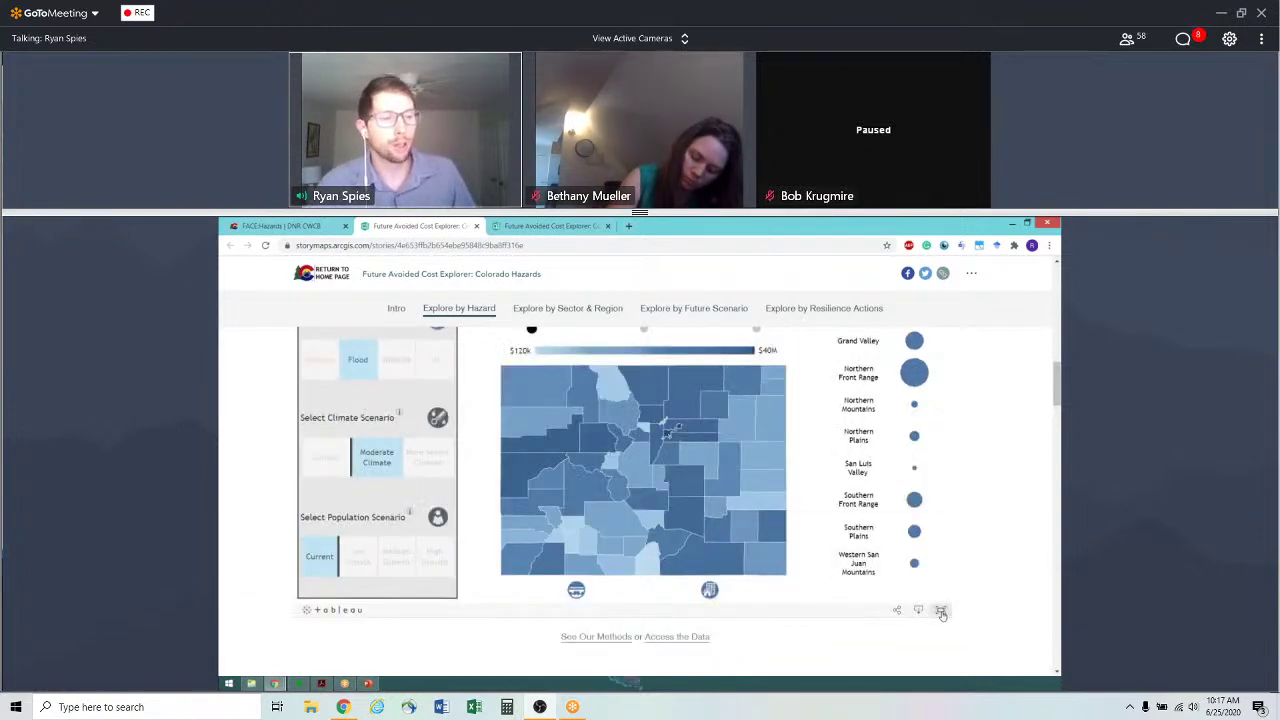
left_click(941, 611)
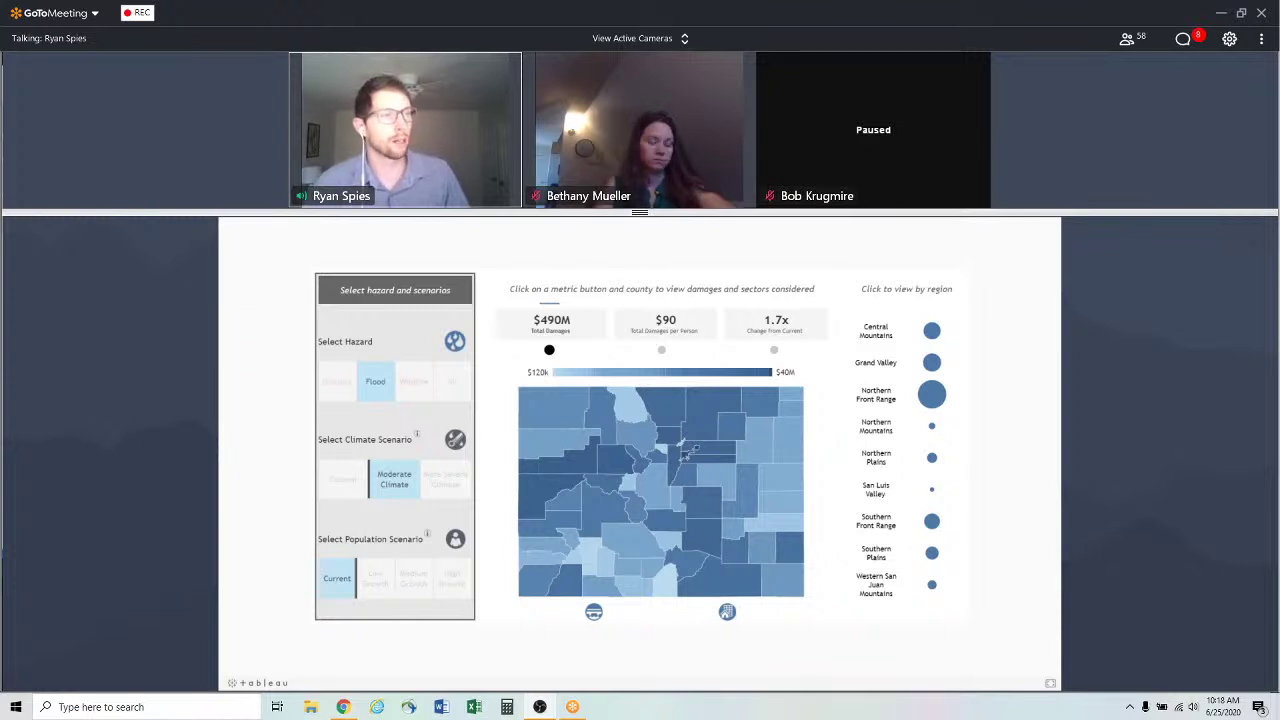
Step: View the flood damages for the Northern Front Range and the Southern Front Range regions, and clear the region filter
left_click(932, 395)
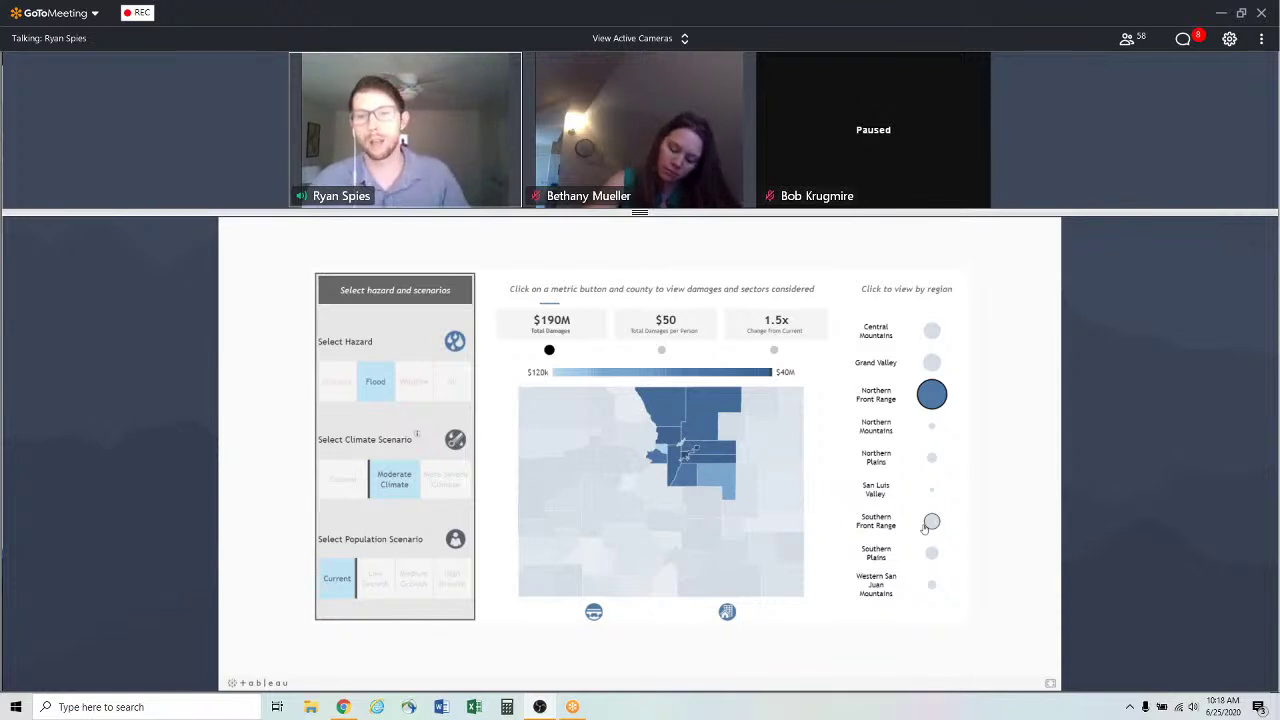
left_click(923, 526)
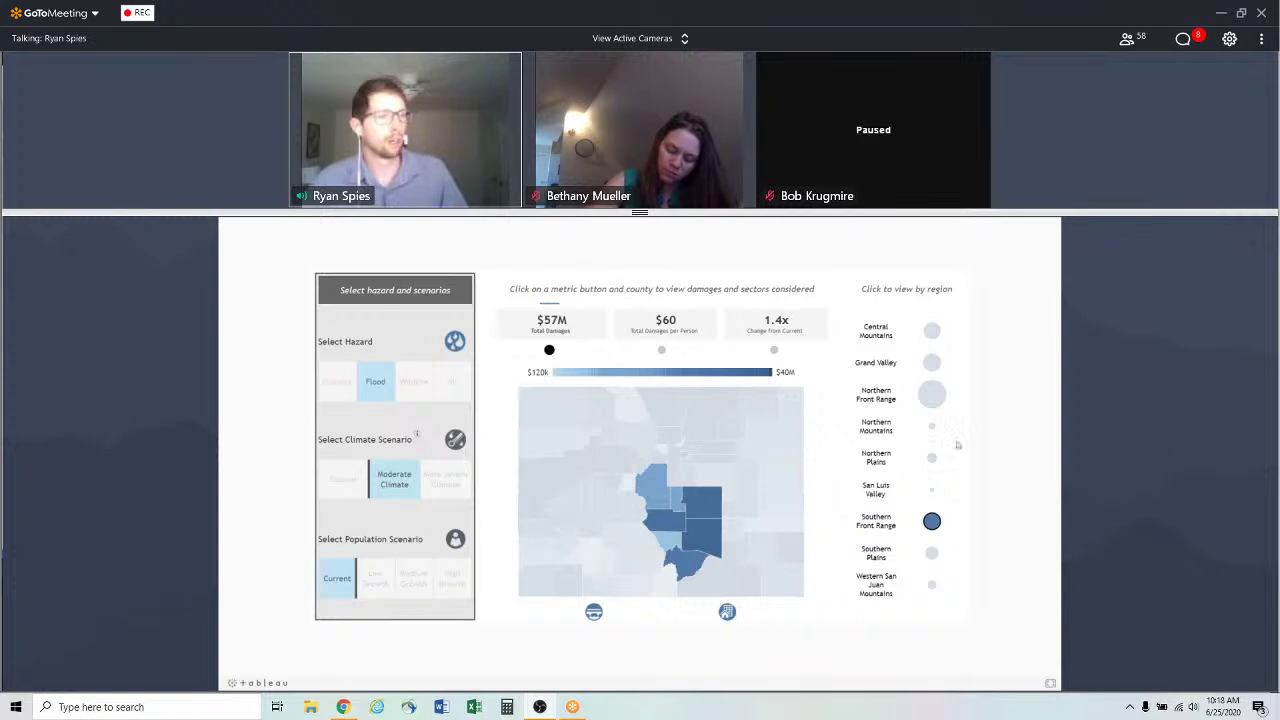
left_click(933, 522)
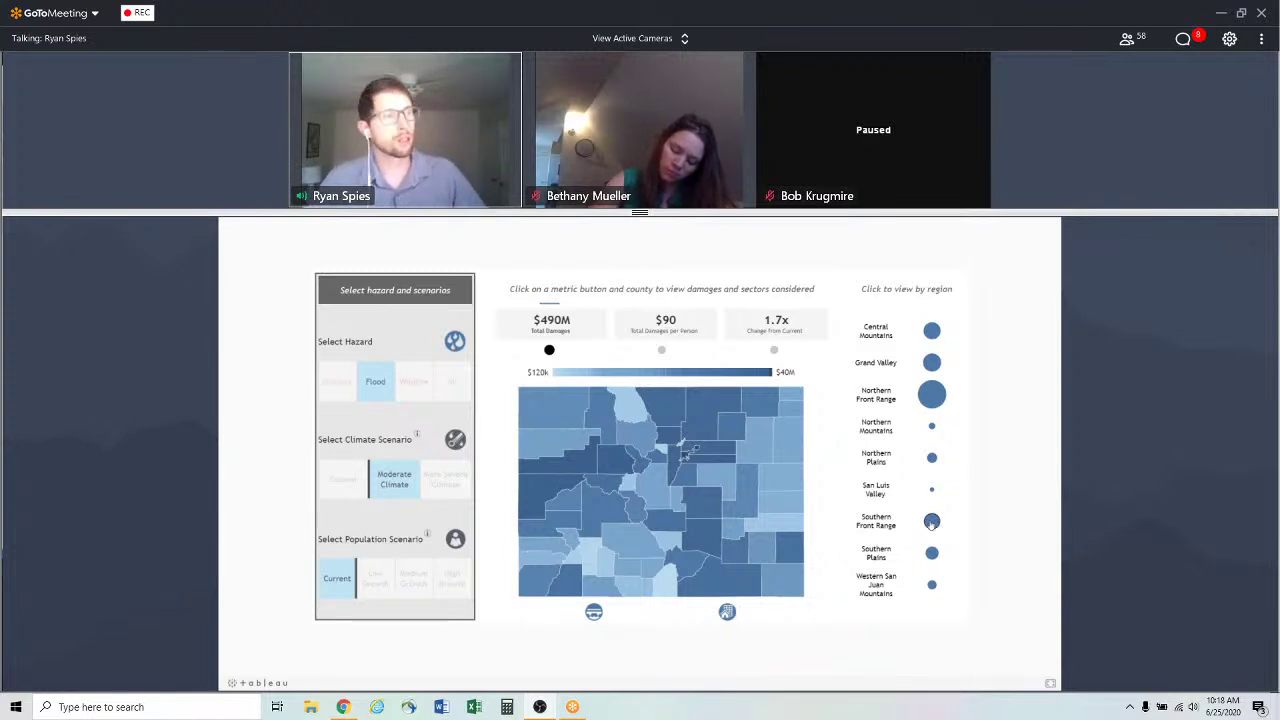
Step: Set the climate scenario back to Current and the hazard to Drought
left_click(334, 484)
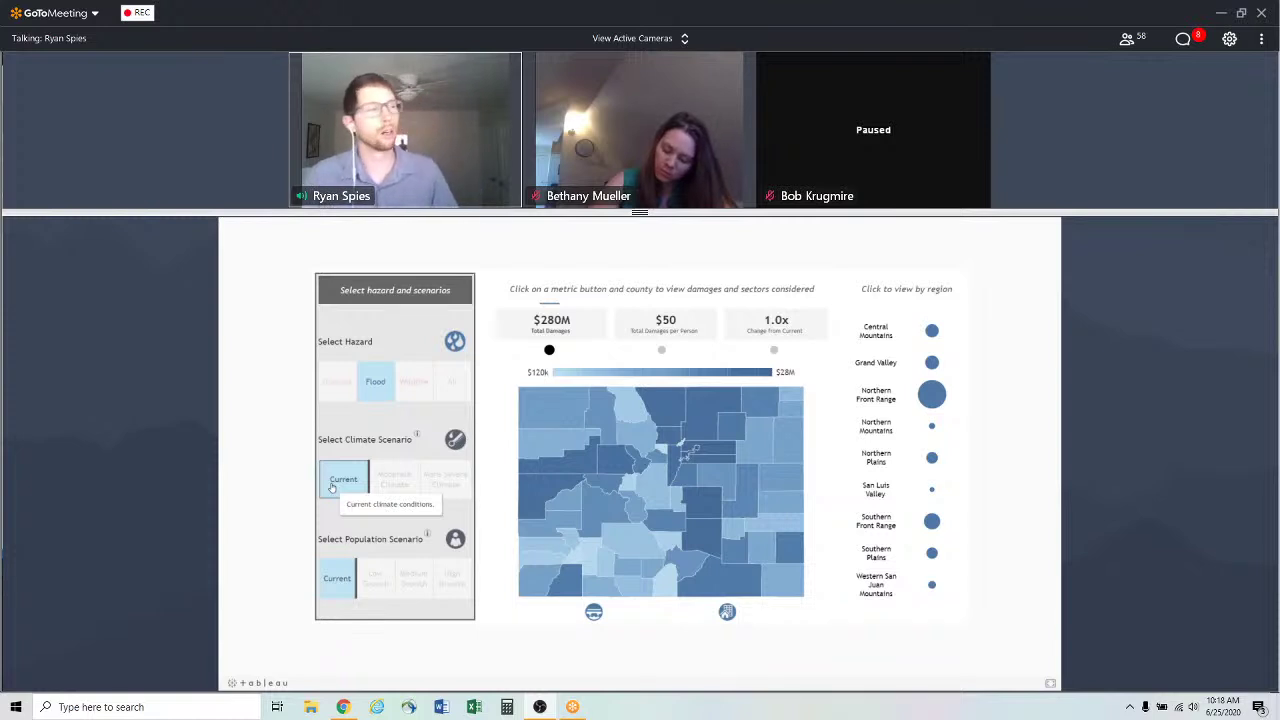
left_click(326, 381)
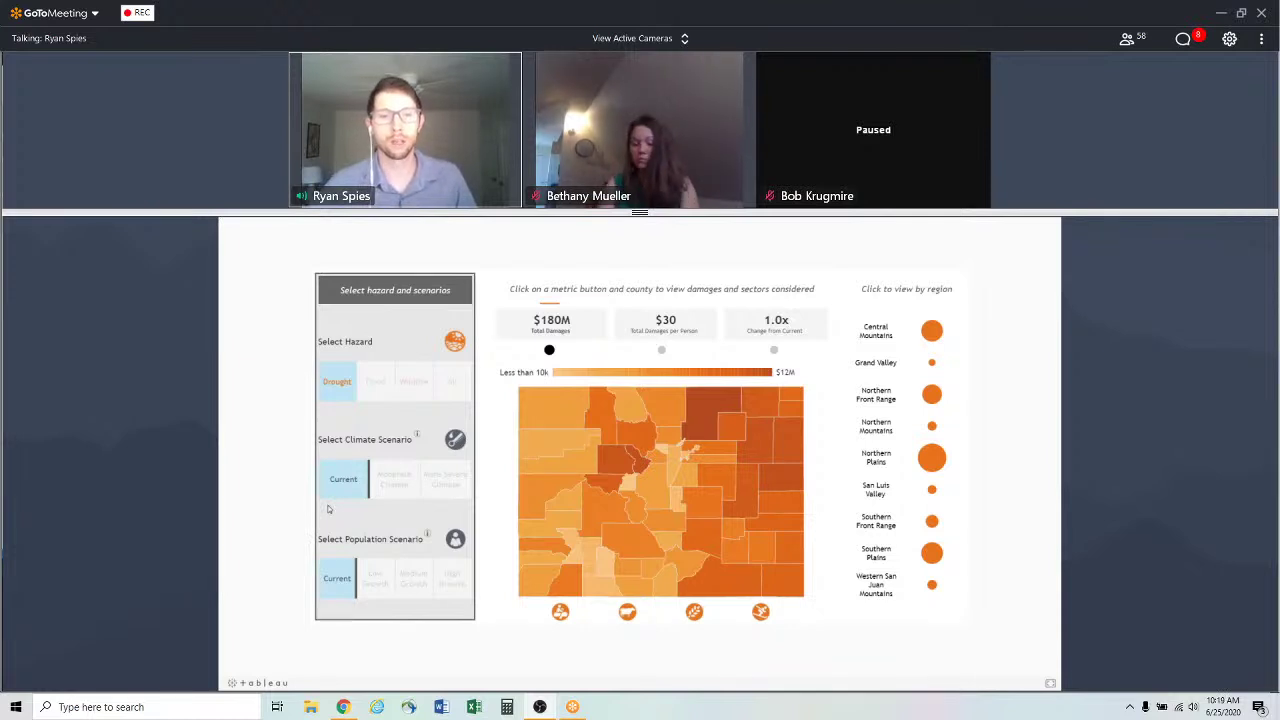
Step: Inspect Yuma County's drought damages under current conditions and under Moderate Climate with Low Growth population
left_click(780, 438)
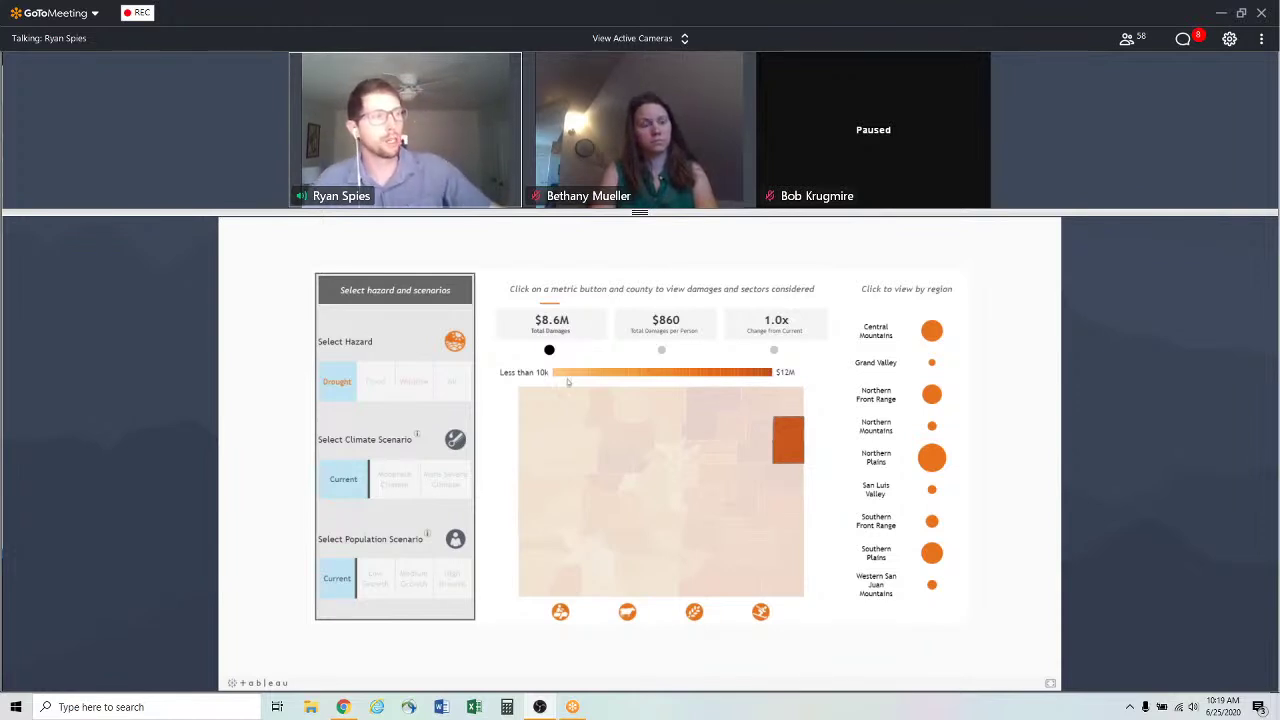
mouse_move(785, 433)
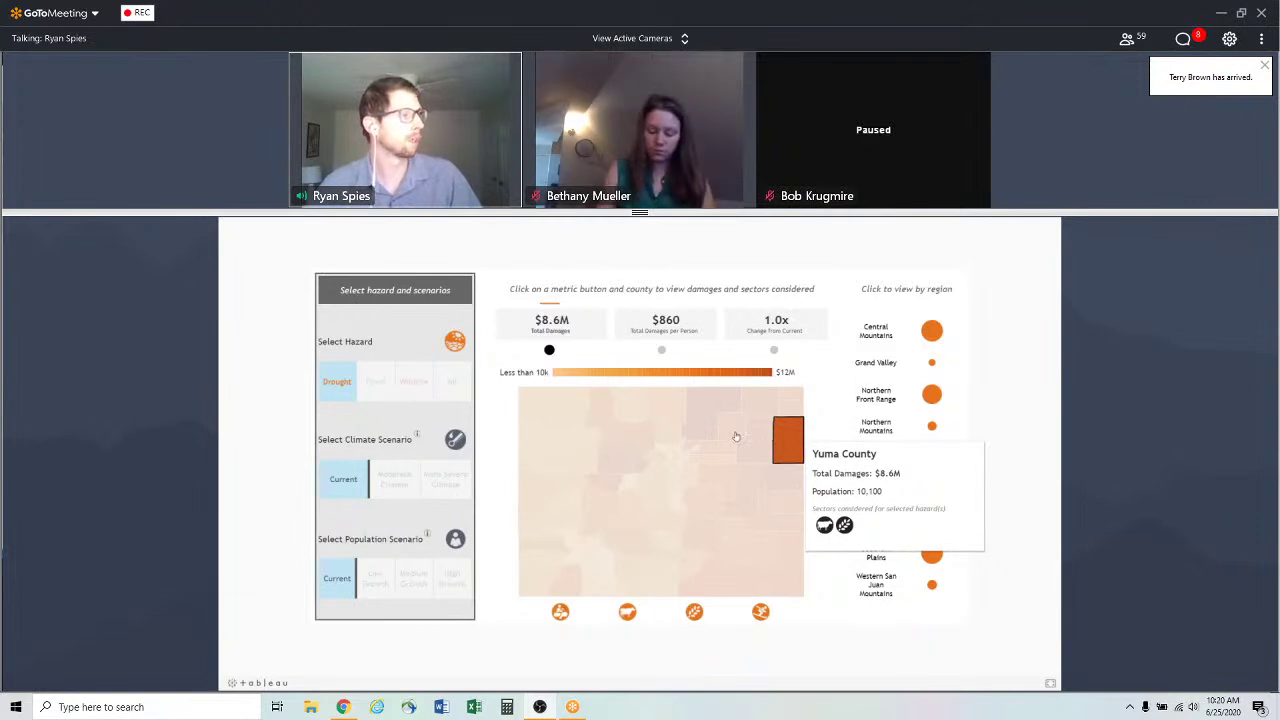
left_click(380, 482)
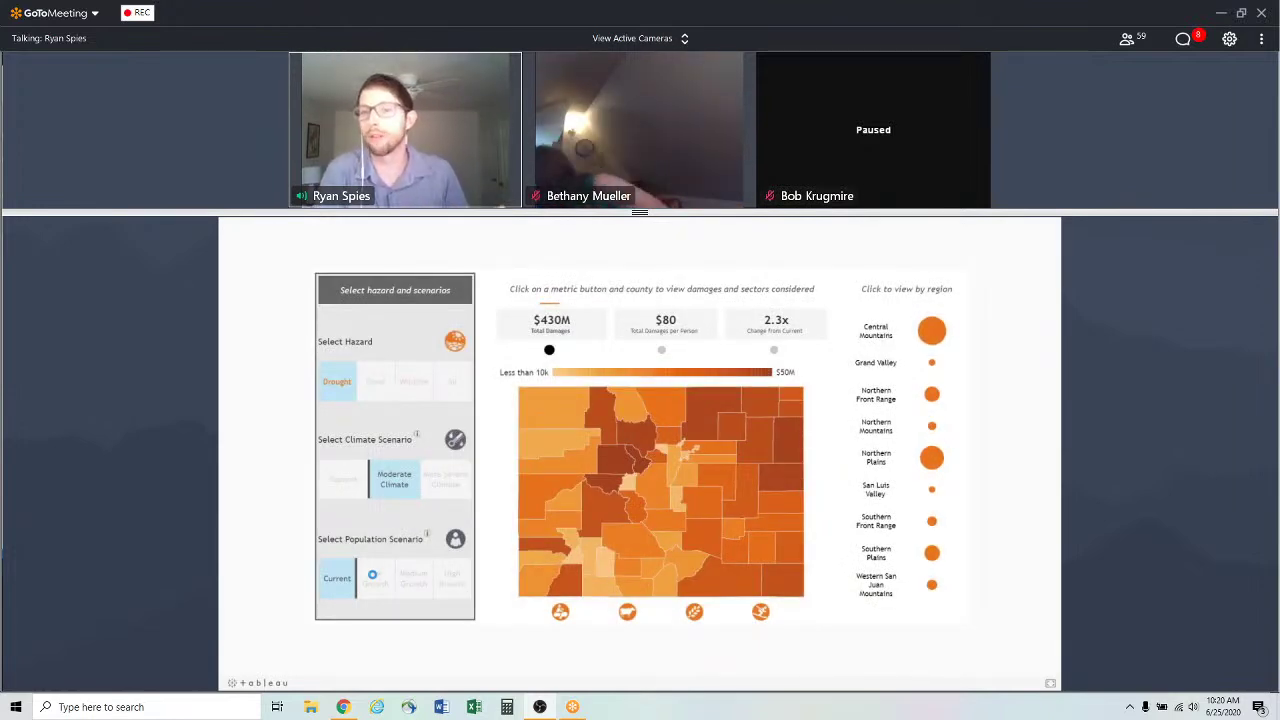
left_click(372, 576)
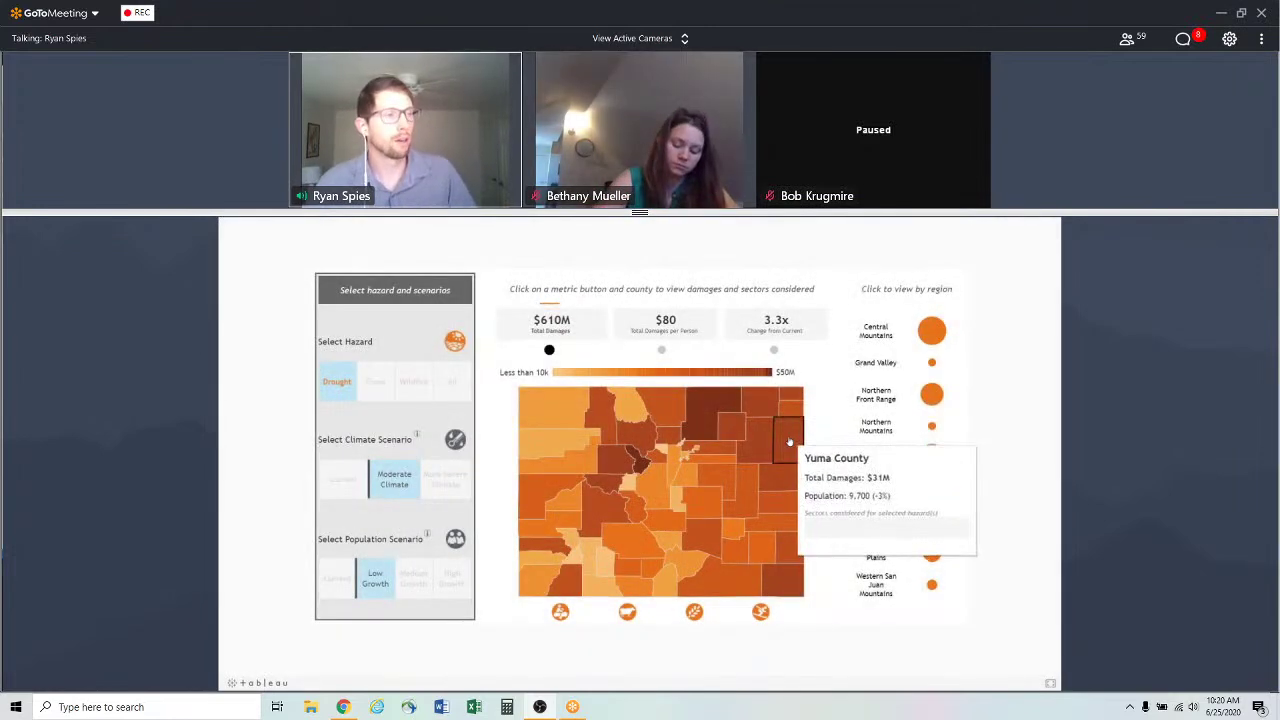
left_click(789, 441)
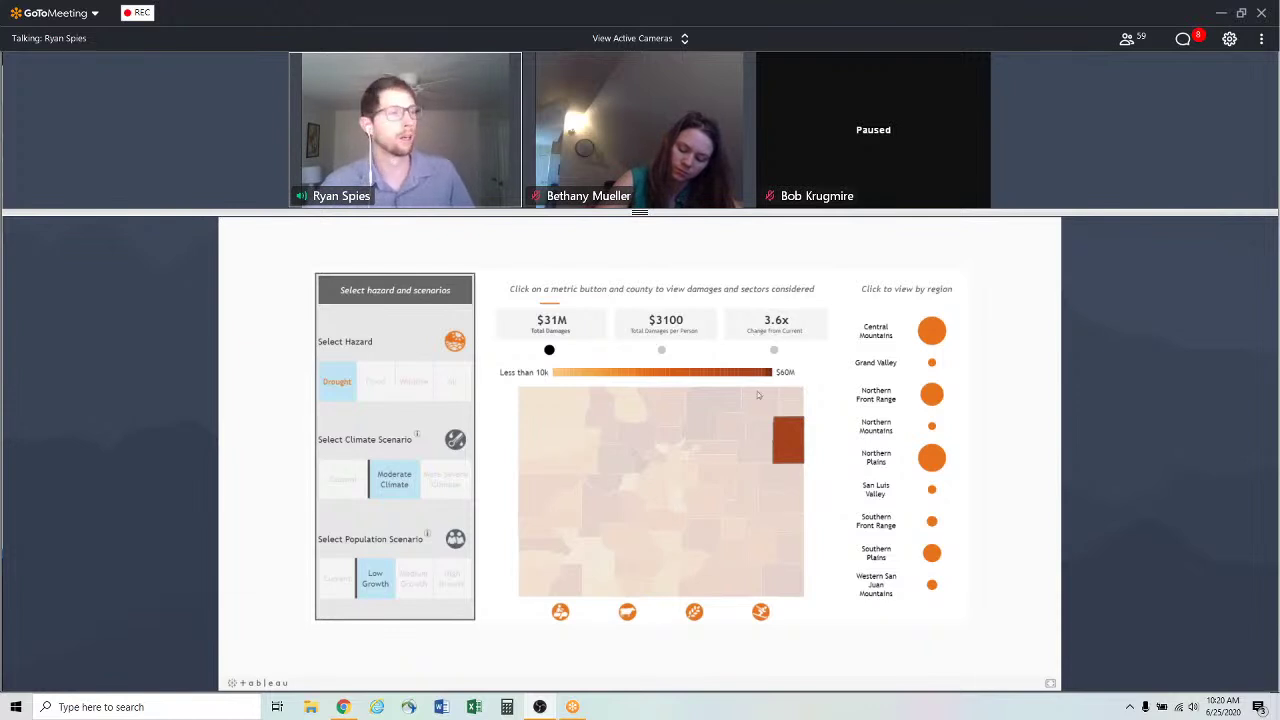
mouse_move(786, 434)
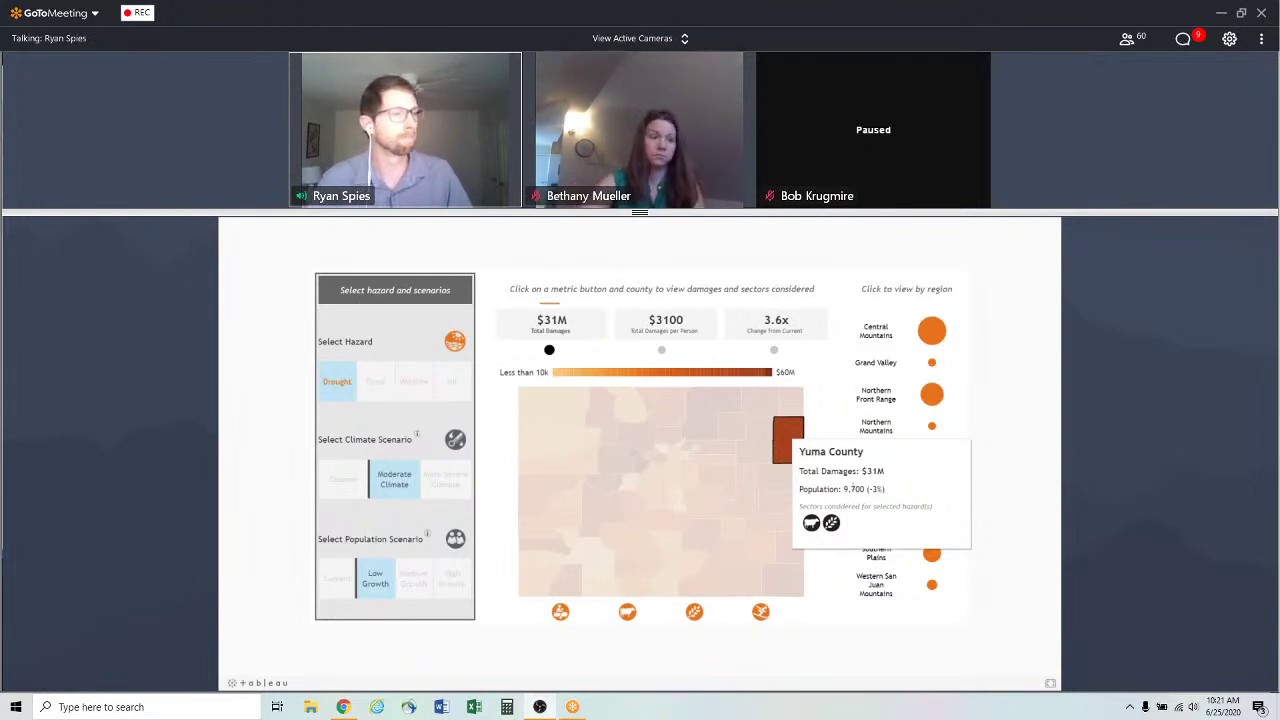
Step: Set the scenarios to More Severe Climate and High Growth population, and inspect Yuma County's drought damages
left_click(436, 479)
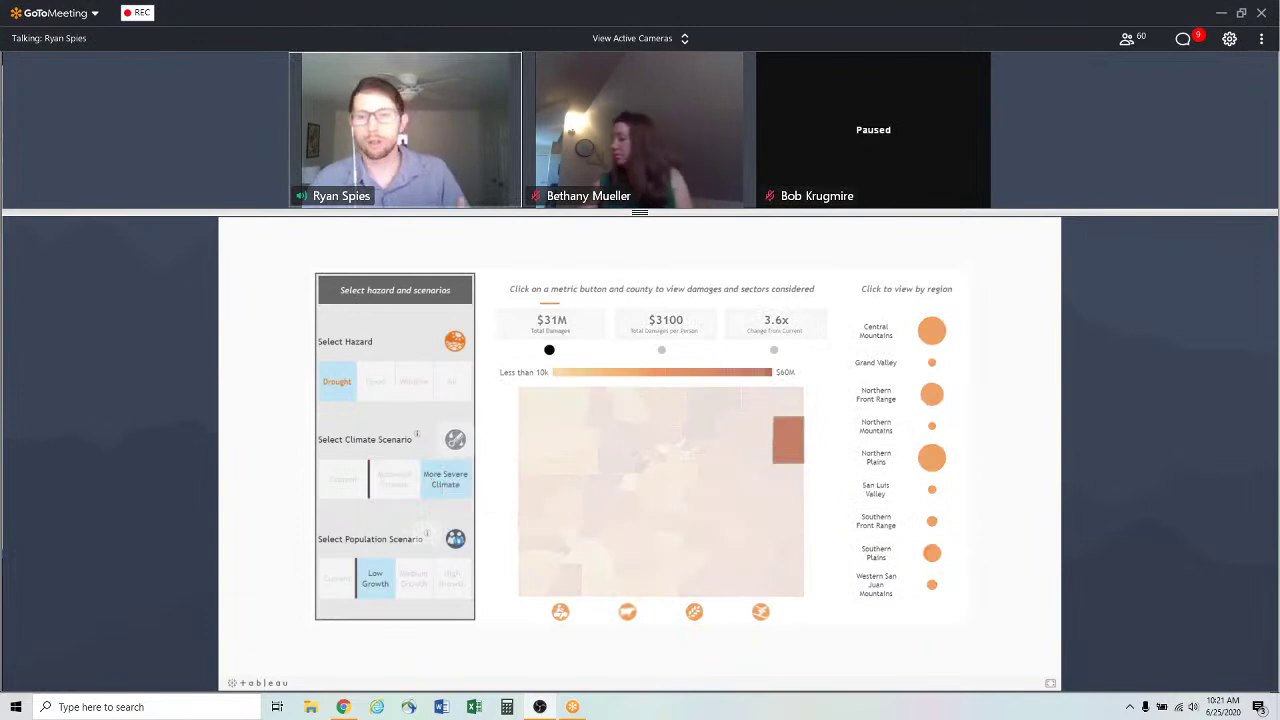
left_click(445, 579)
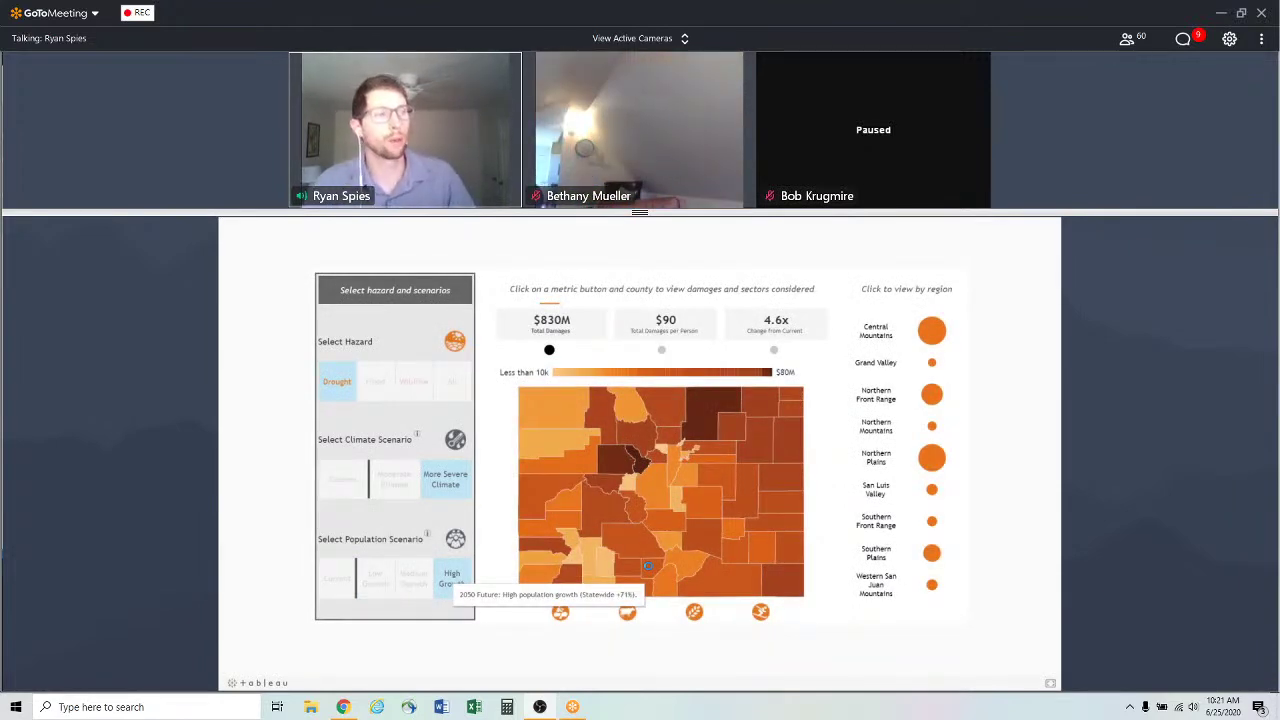
left_click(792, 453)
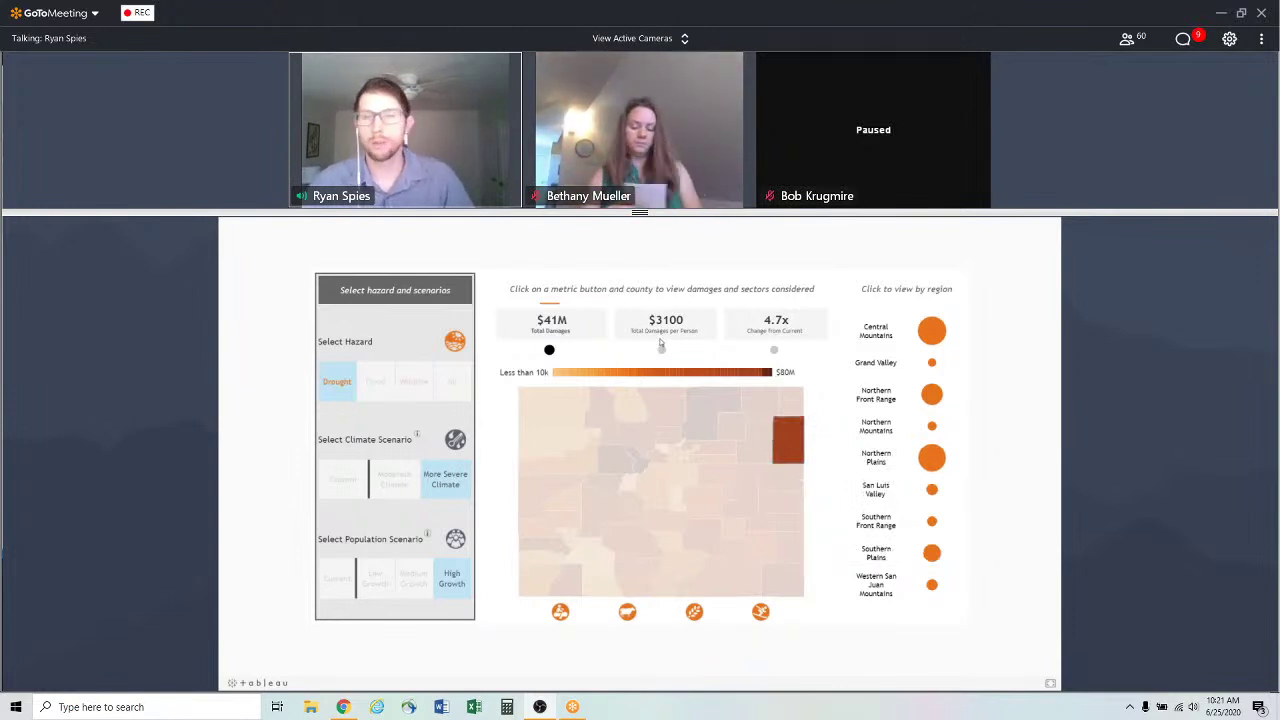
mouse_move(796, 436)
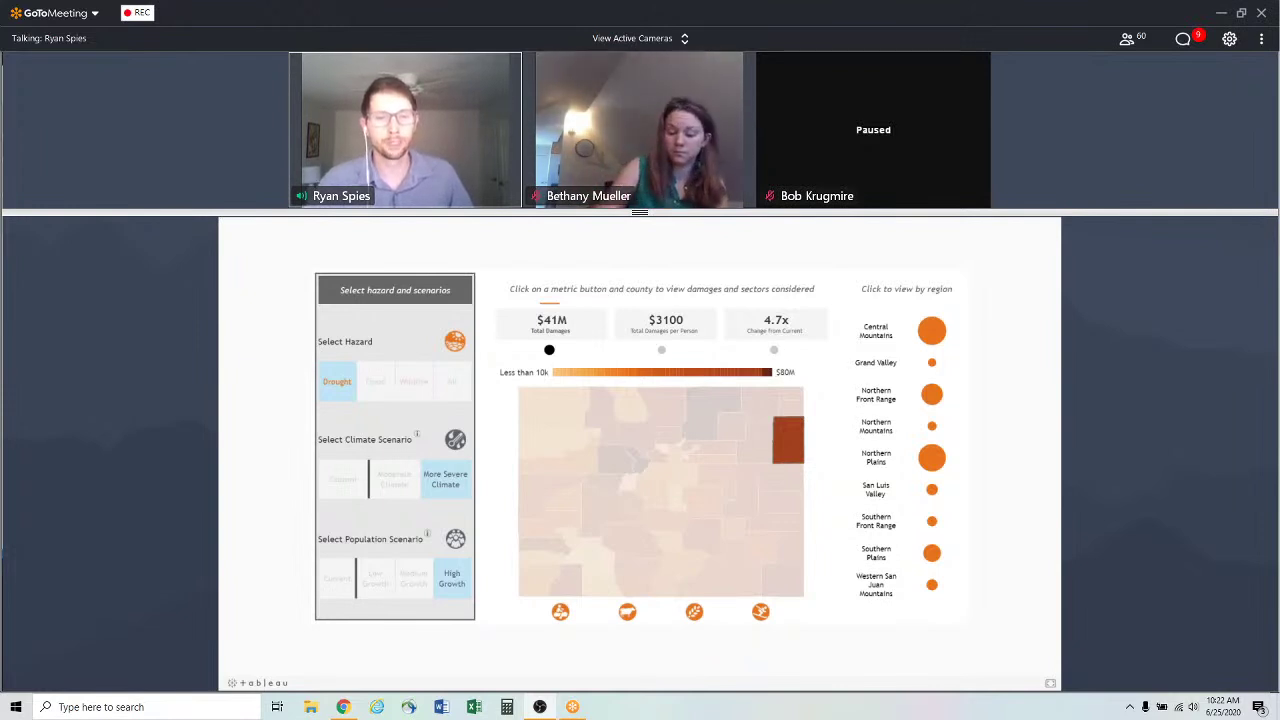
Step: Switch the hazard to Flood with Current climate and population scenarios, and filter the dashboard to Larimer County
left_click(352, 478)
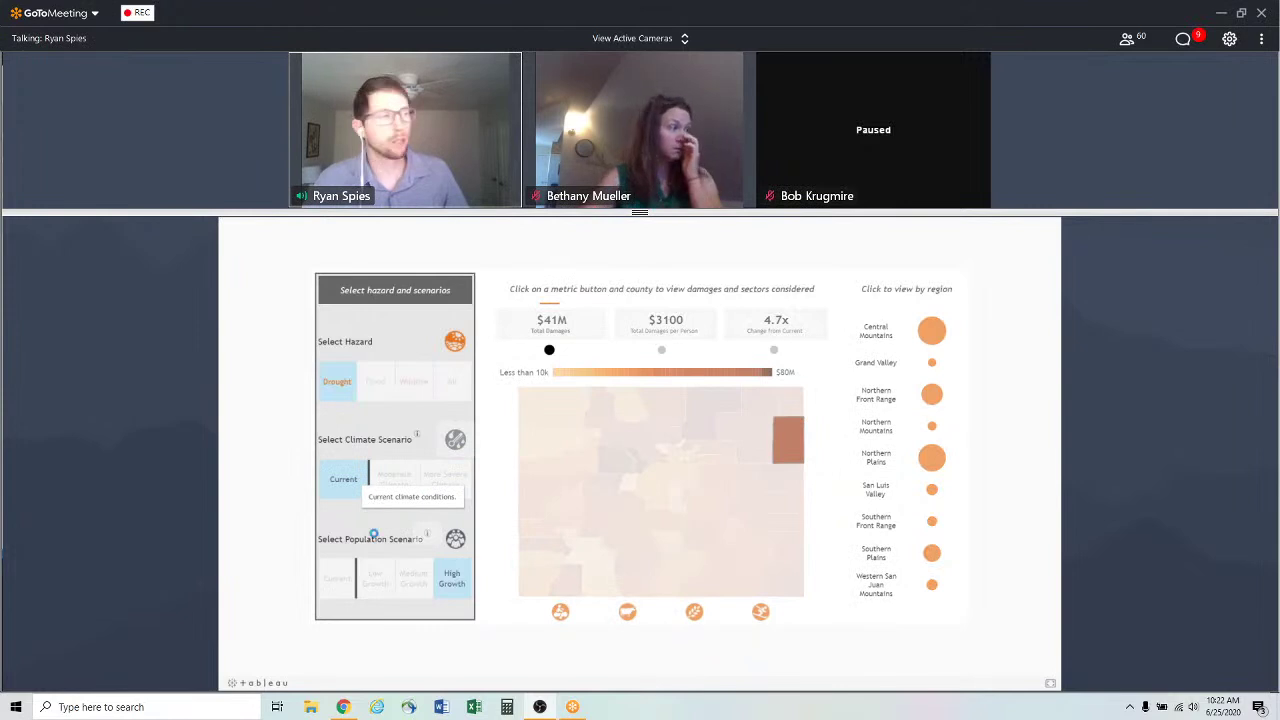
left_click(344, 580)
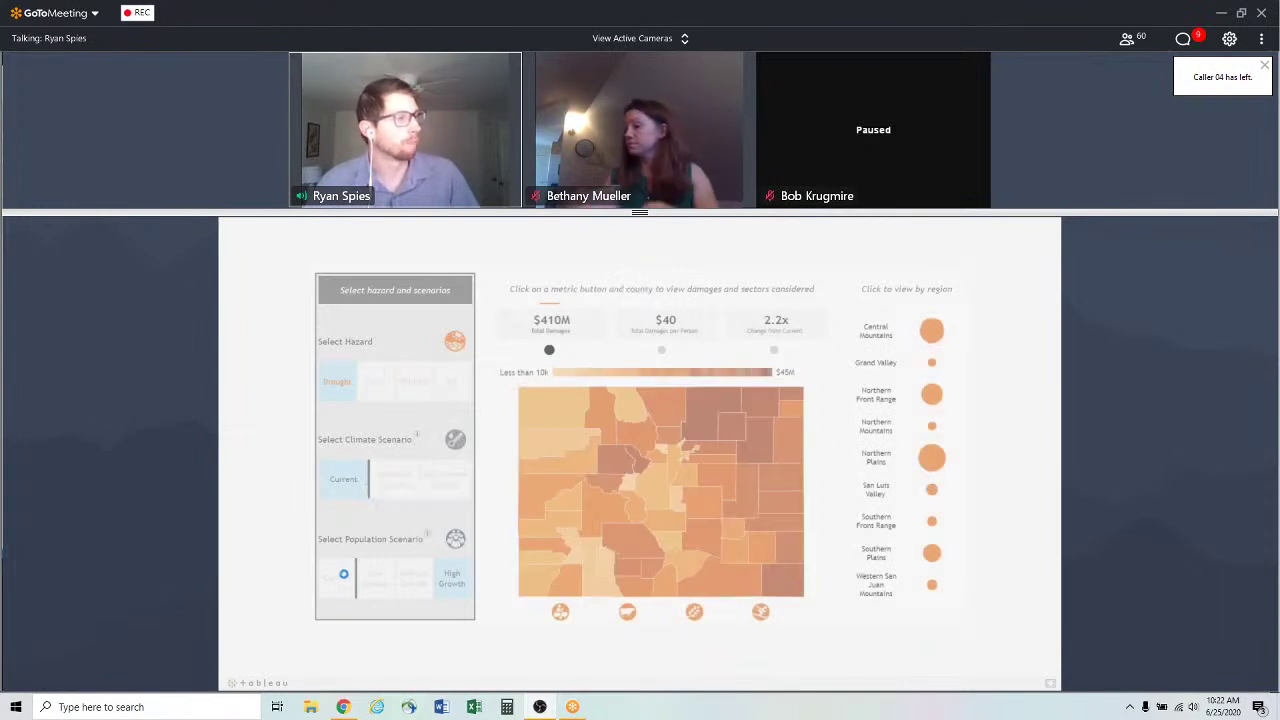
left_click(375, 384)
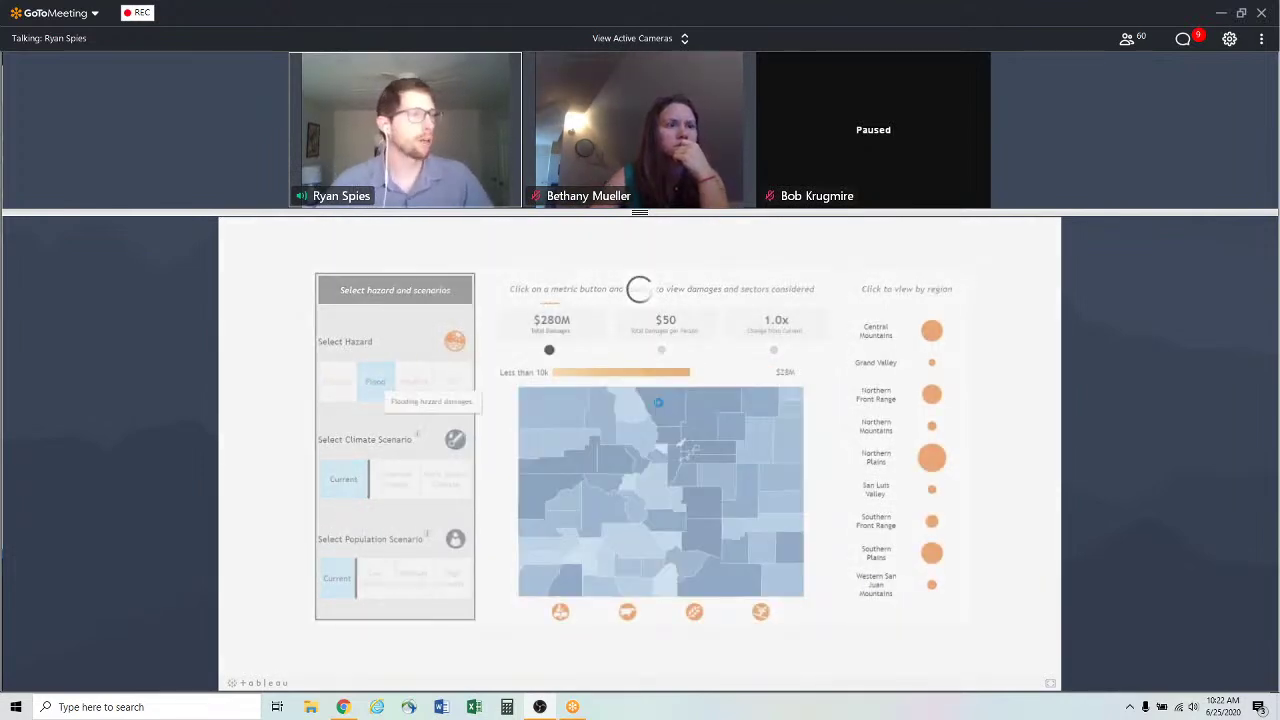
left_click(670, 411)
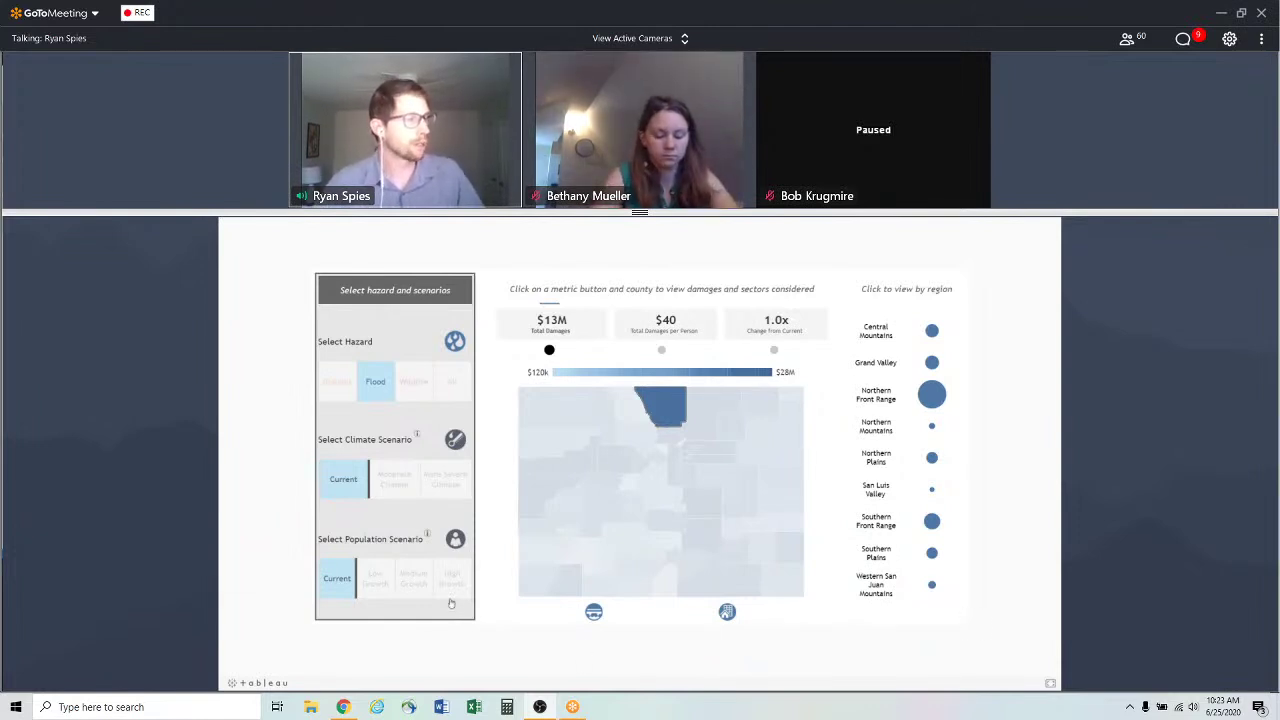
Step: Compare Larimer County's flood damages under the Low Growth and High Growth population scenarios, and clear the county filter
left_click(385, 589)
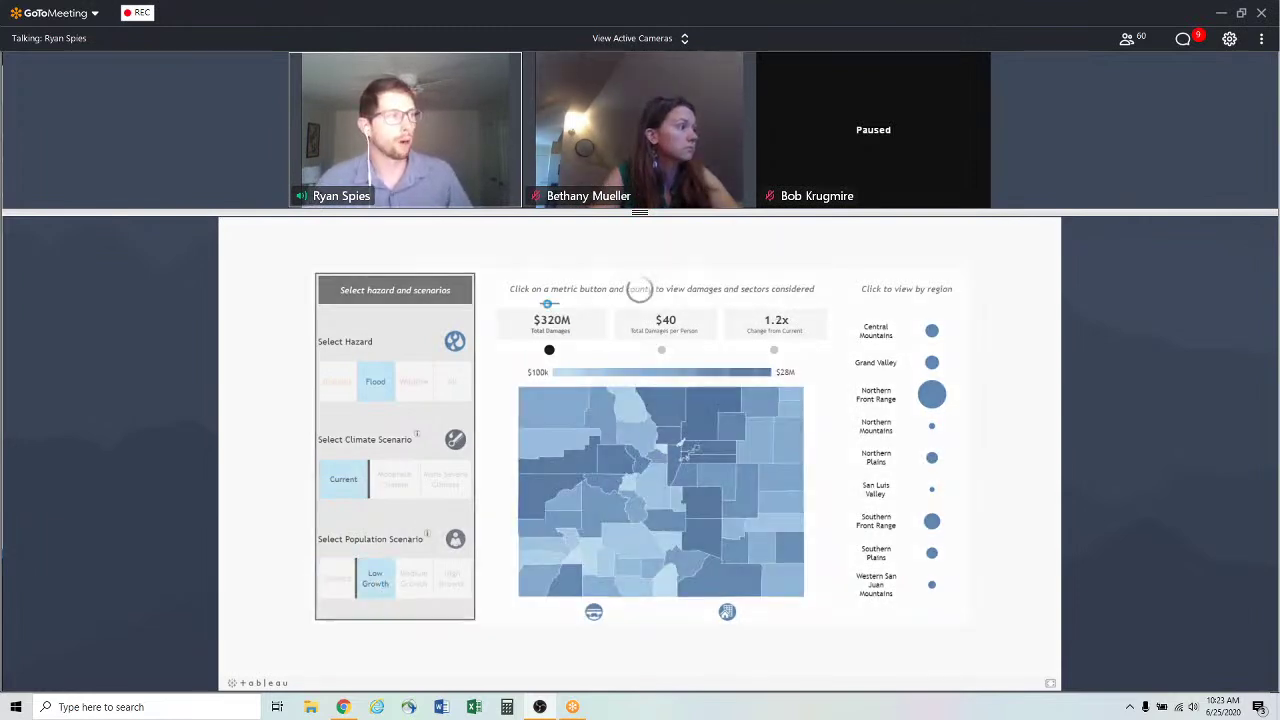
left_click(674, 401)
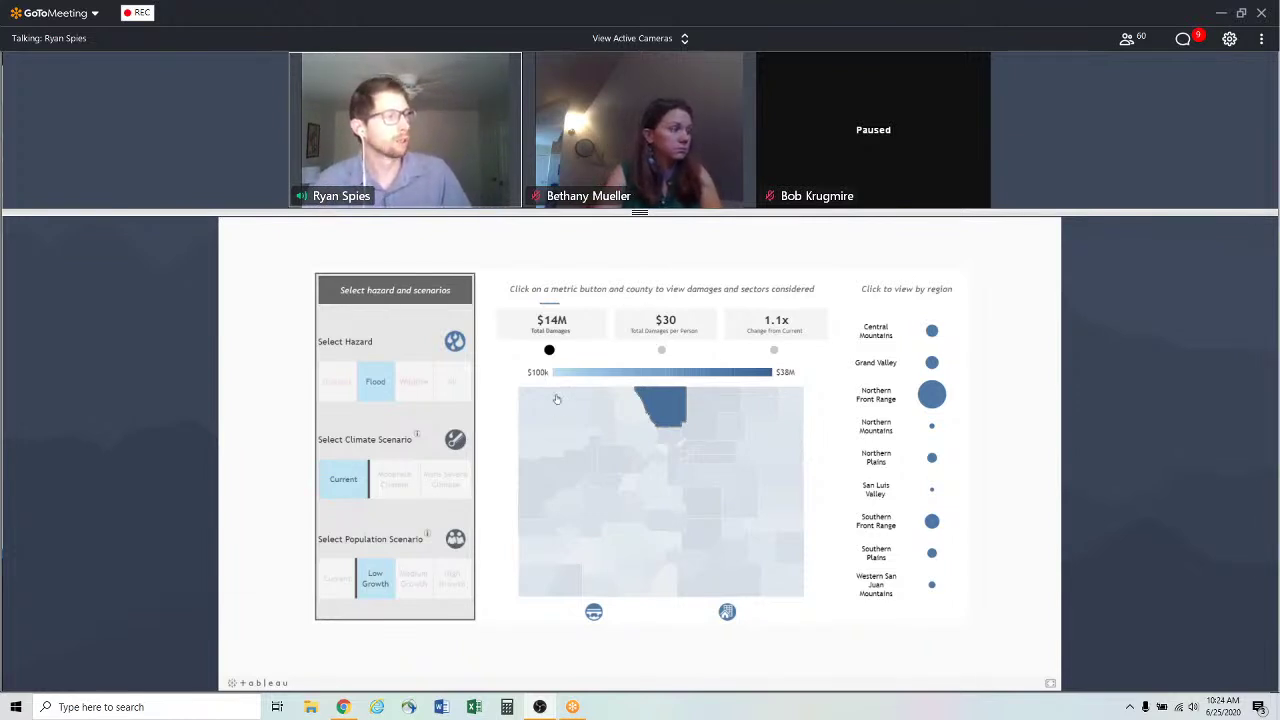
left_click(453, 578)
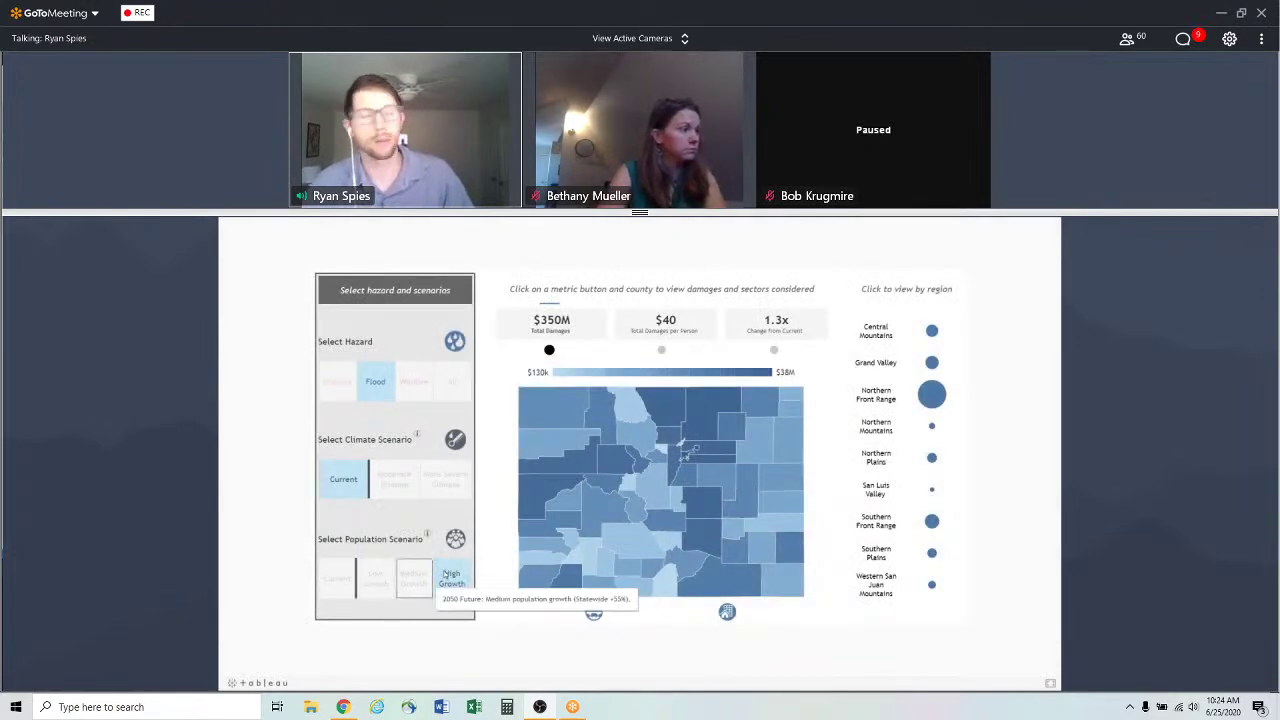
left_click(666, 404)
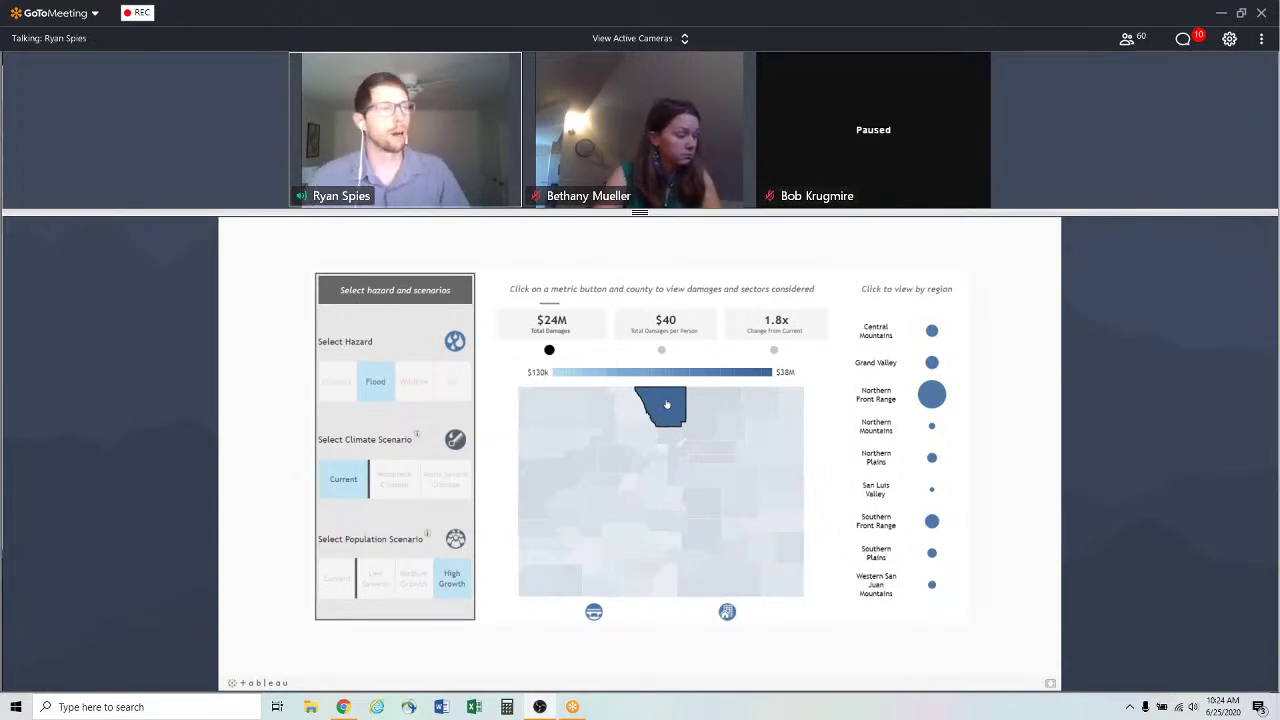
mouse_move(668, 402)
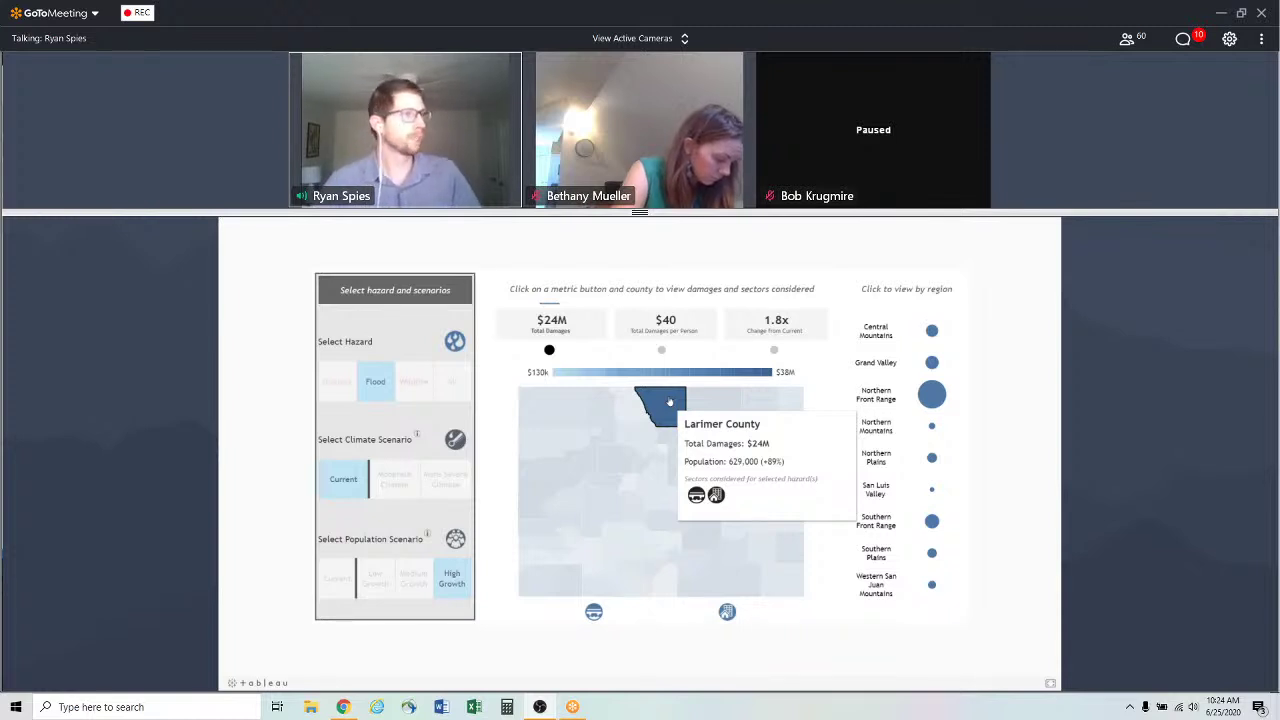
left_click(668, 400)
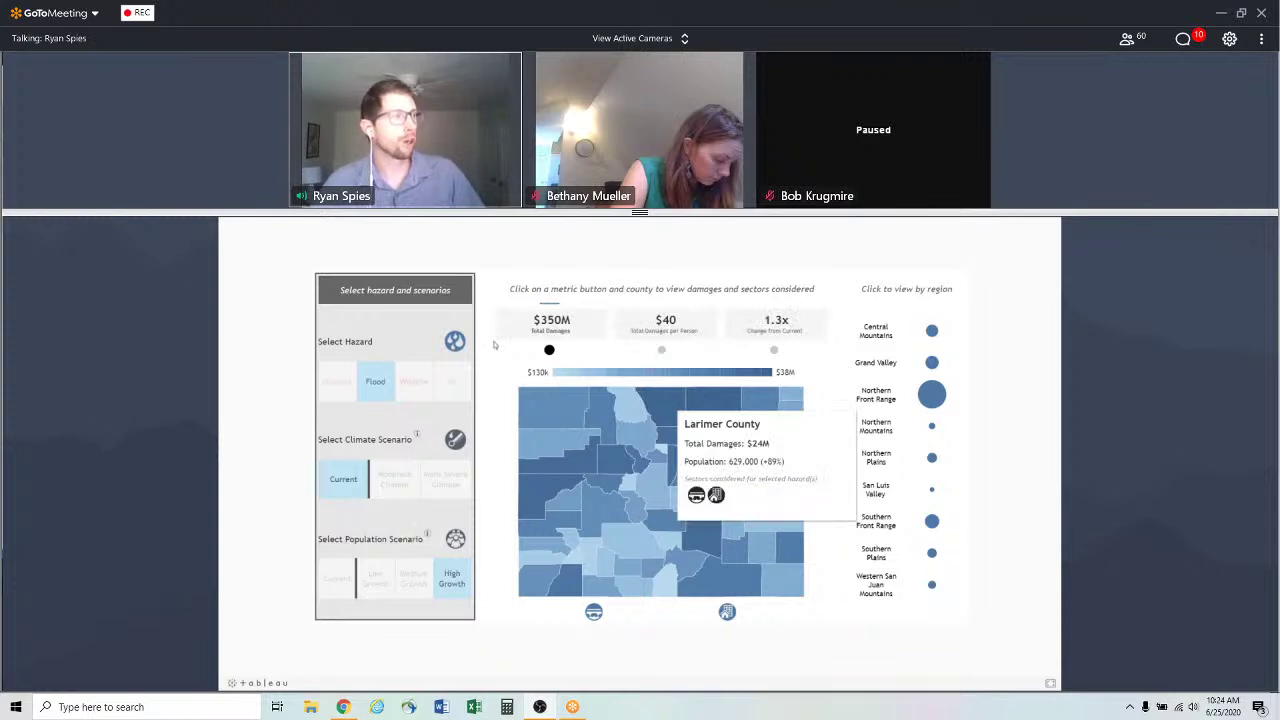
Step: View the flood map by Total Damages per Person and by Change from Current, and return to Total Damages
mouse_move(607, 448)
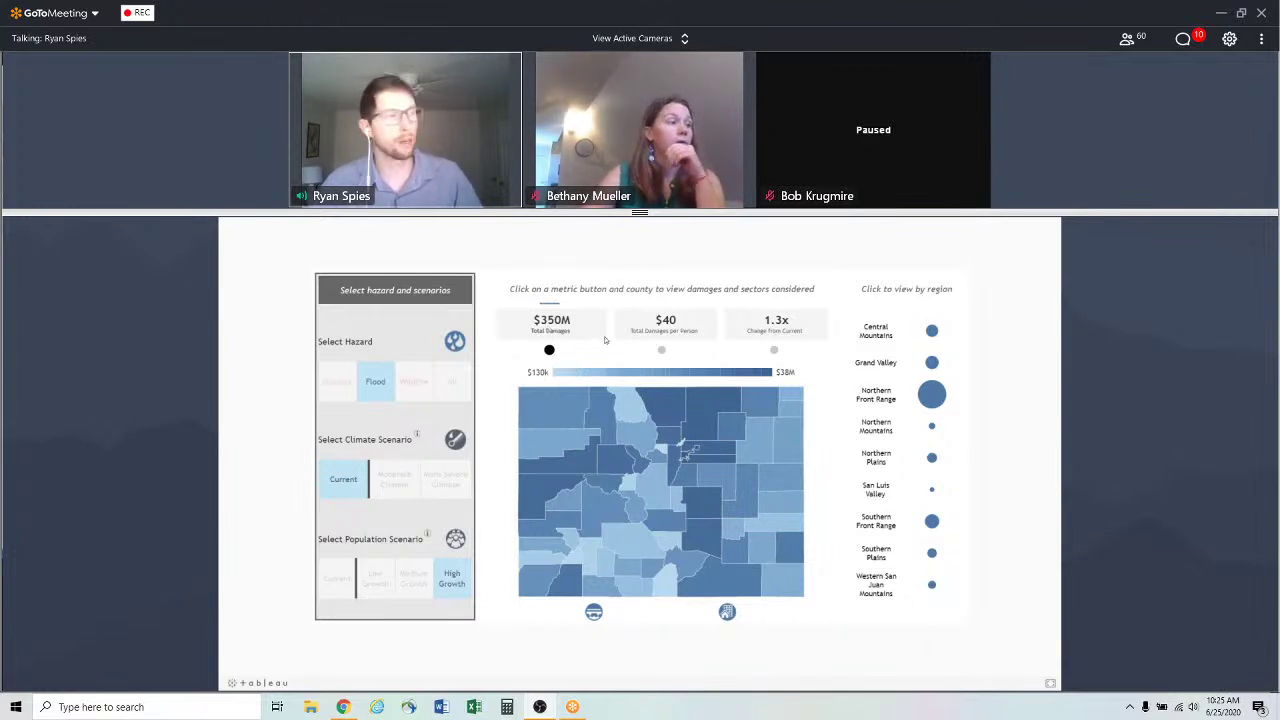
left_click(661, 350)
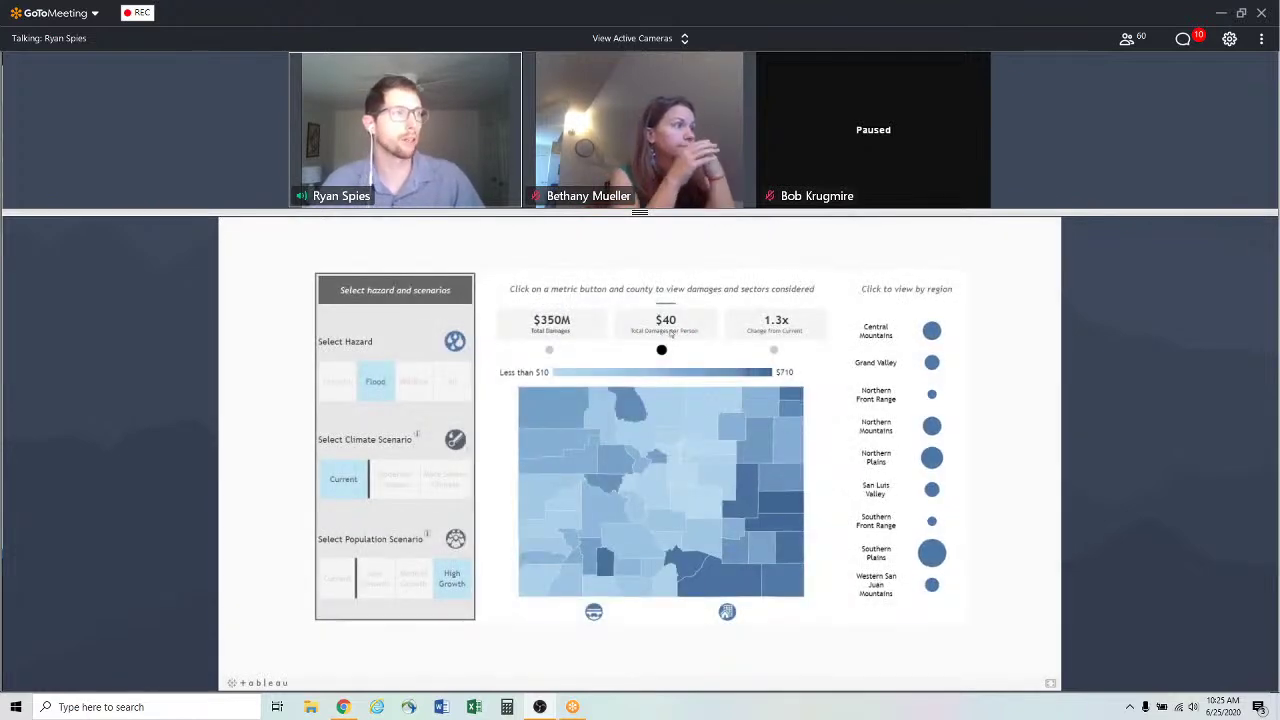
mouse_move(668, 438)
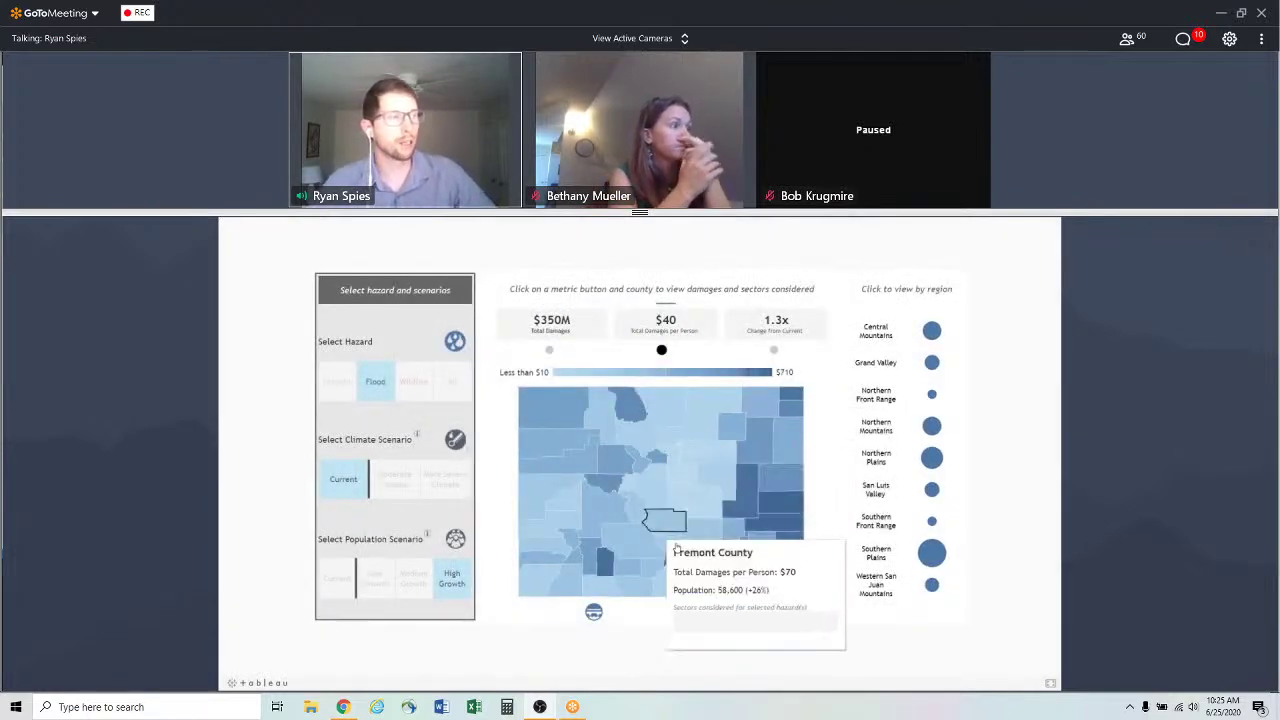
mouse_move(708, 540)
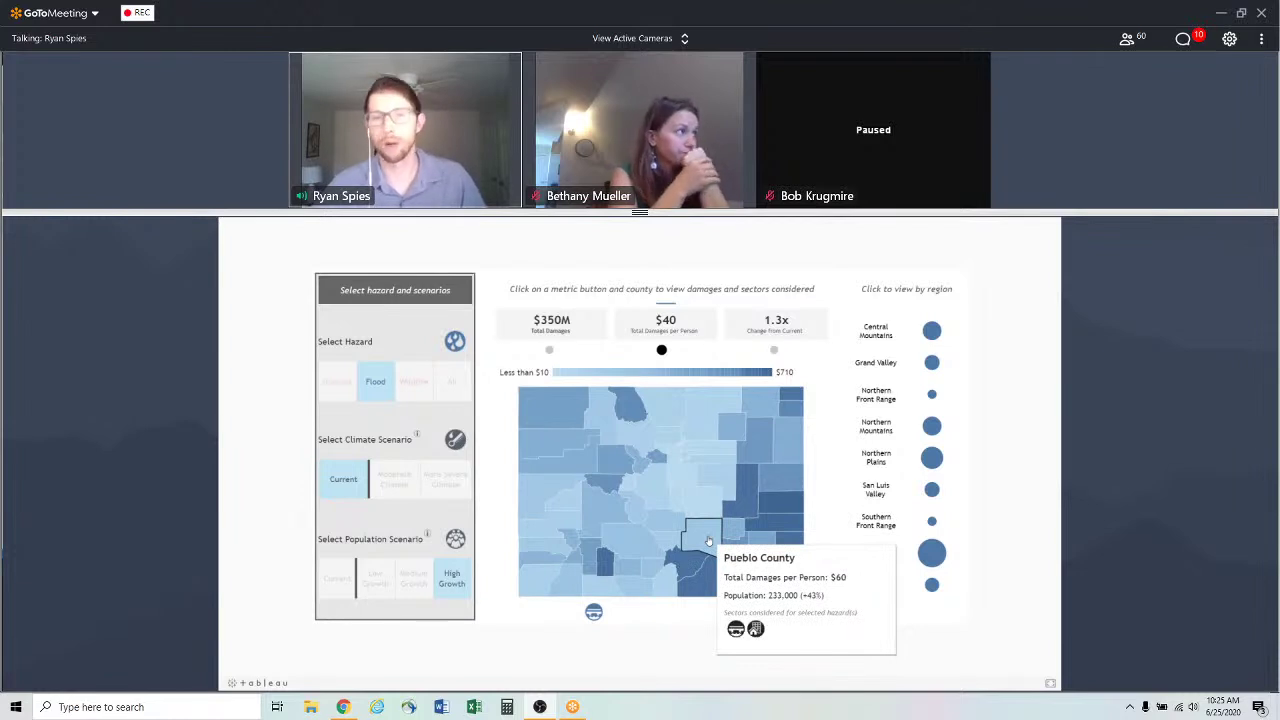
left_click(773, 351)
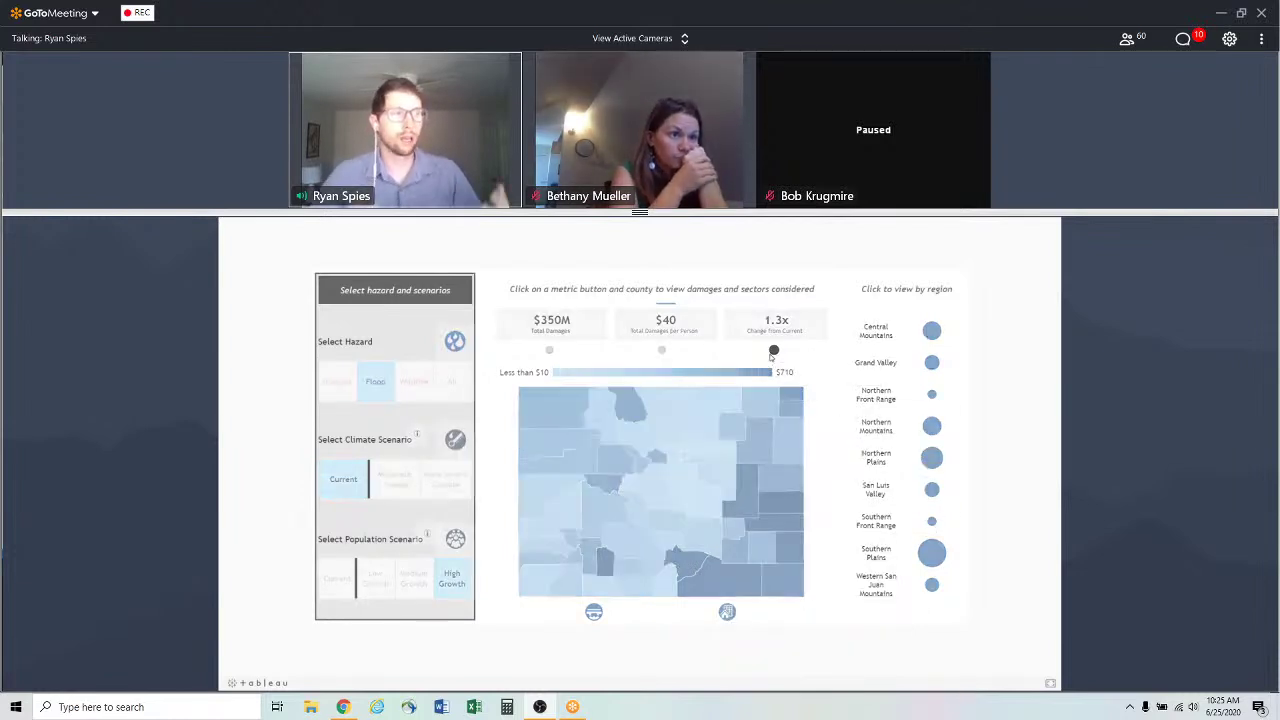
left_click(773, 351)
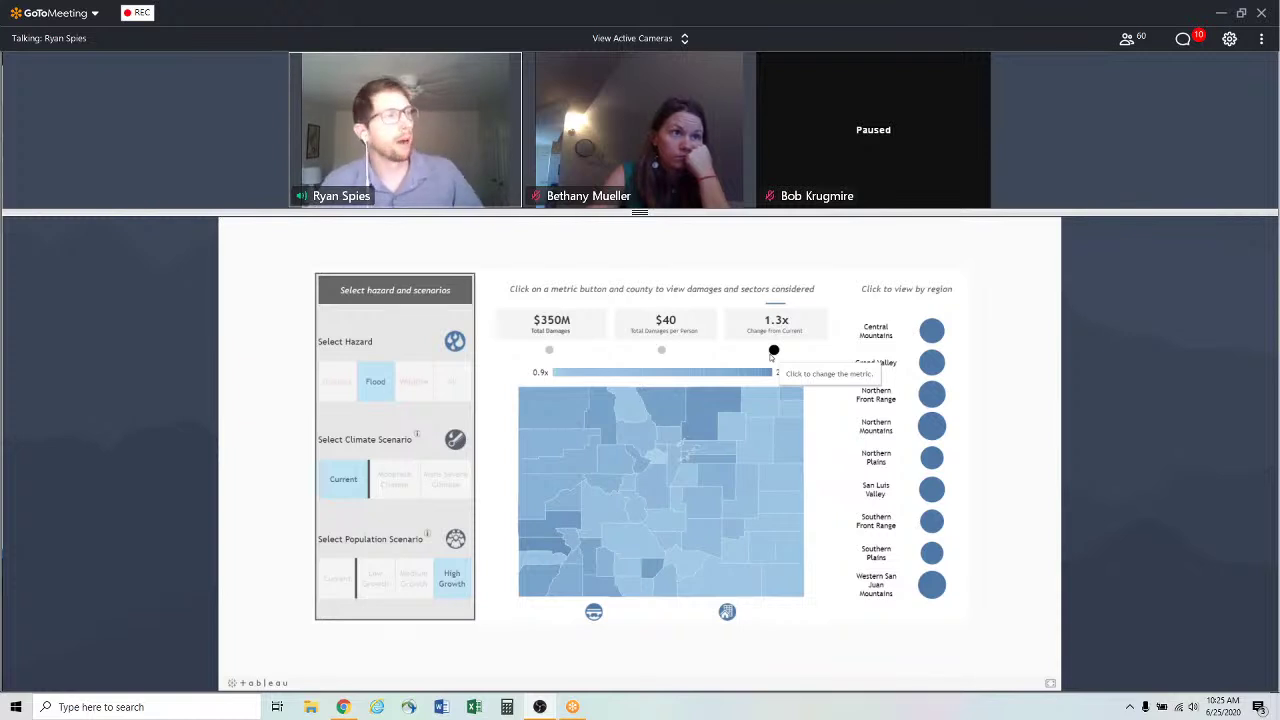
left_click(549, 350)
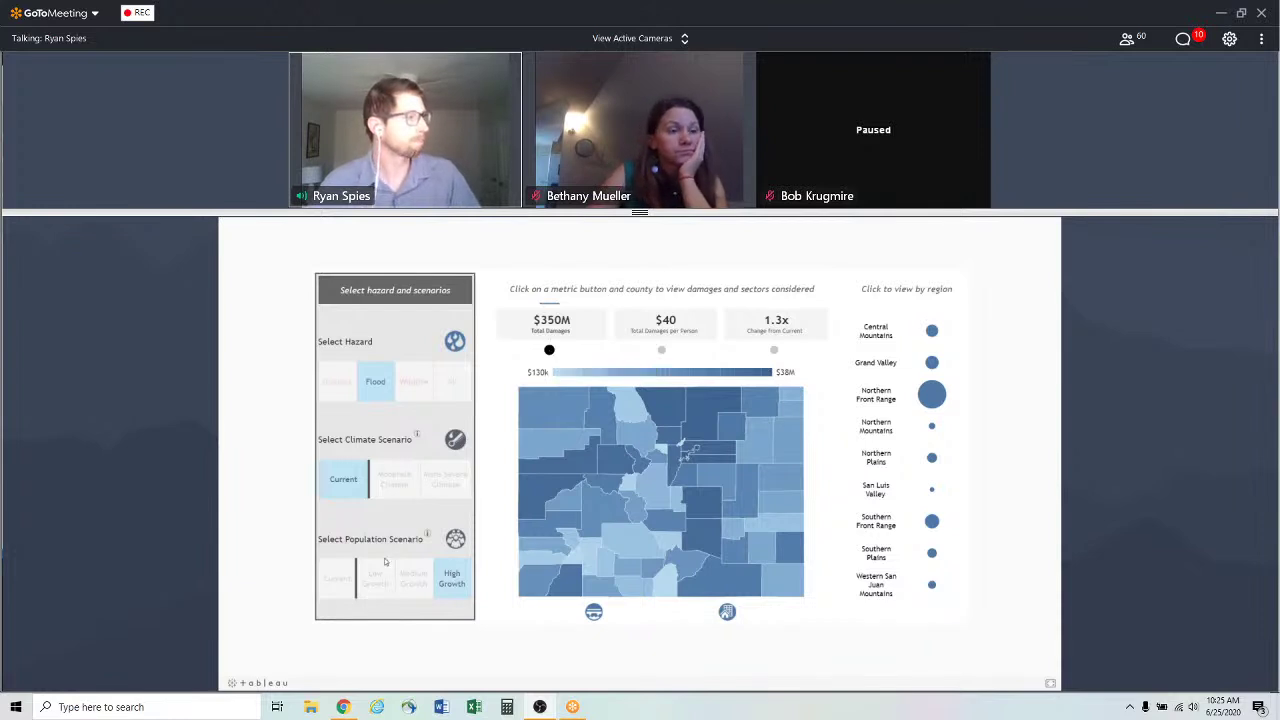
Step: Set the population scenario to Current and the hazard to Wildfire, and inspect the Western San Juan Mountains region's counties
left_click(340, 579)
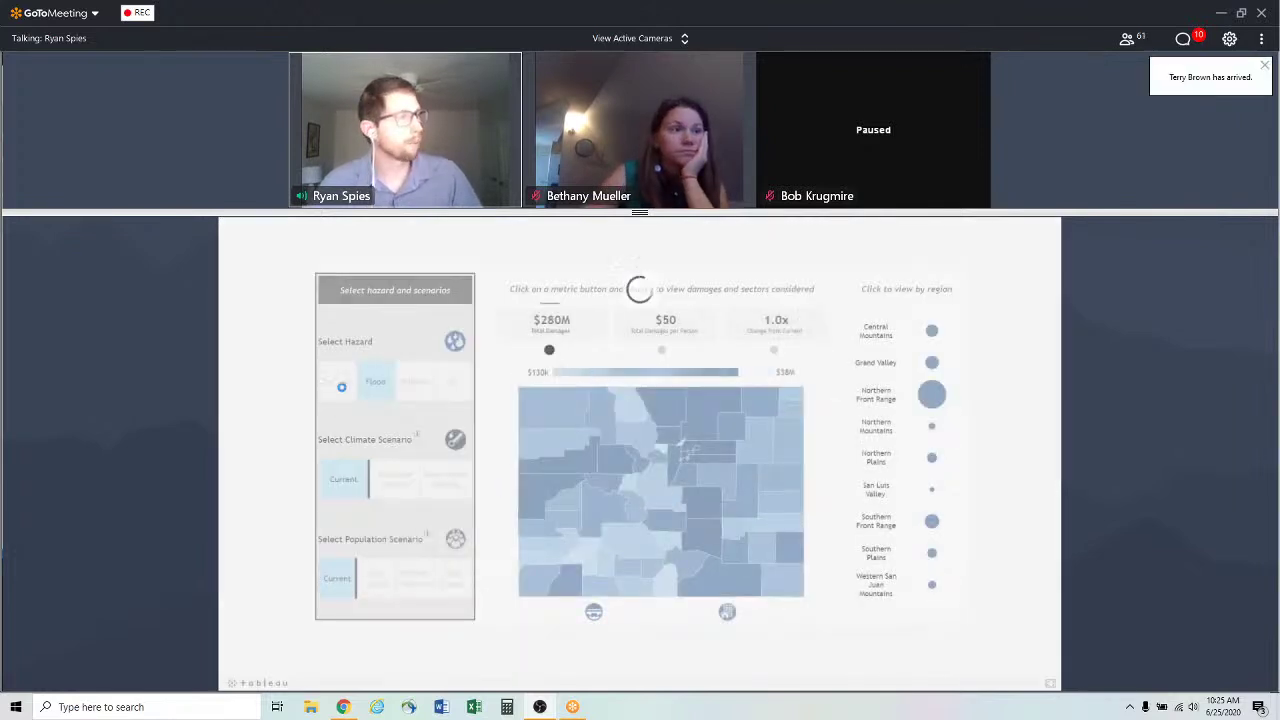
left_click(415, 382)
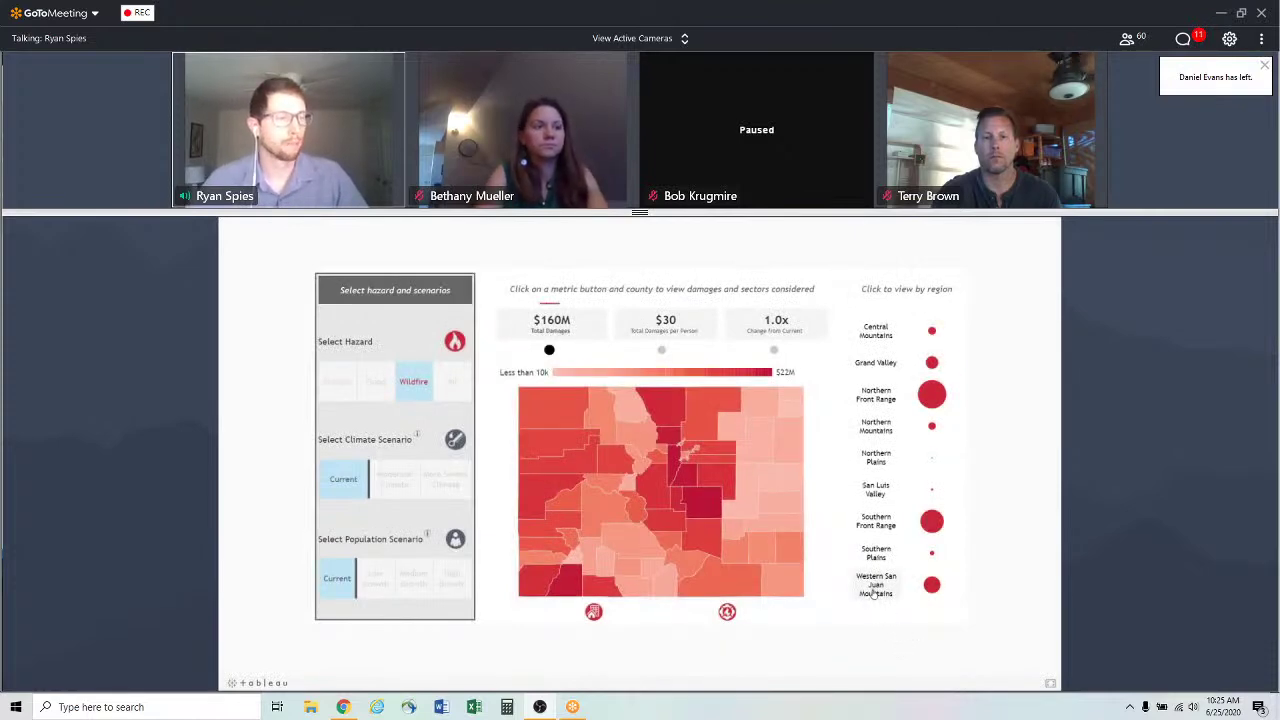
left_click(932, 594)
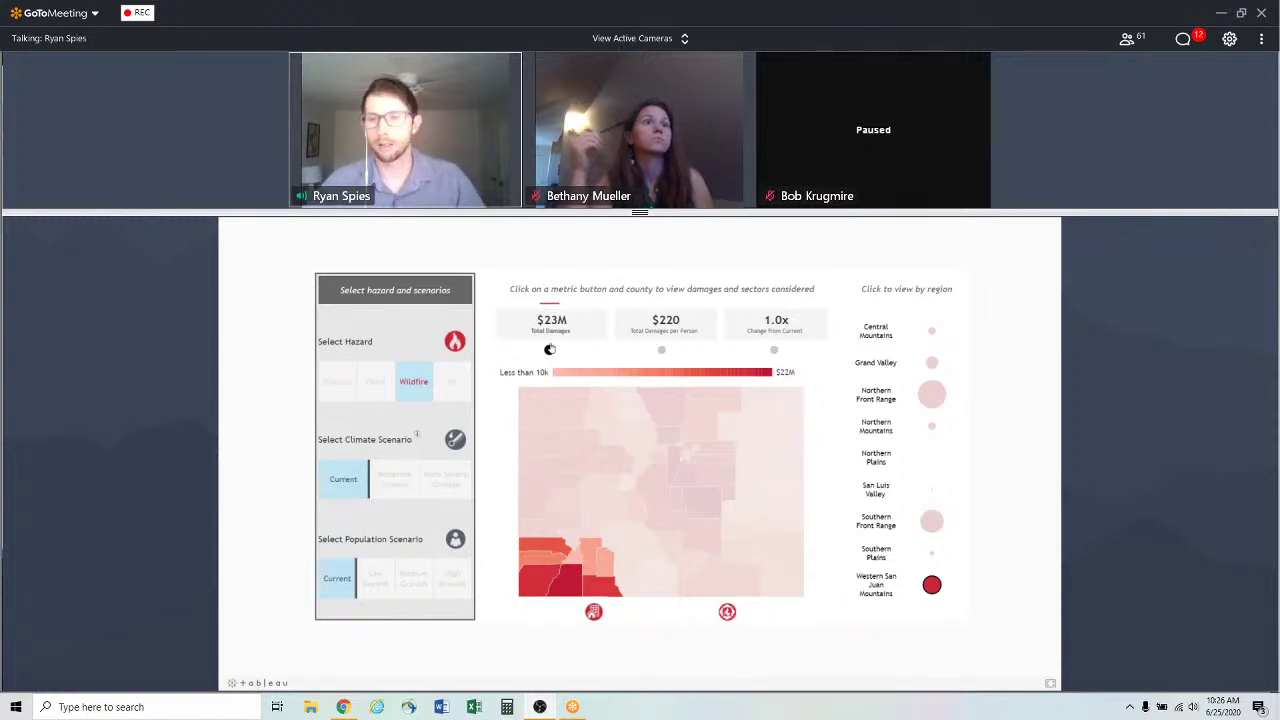
mouse_move(567, 577)
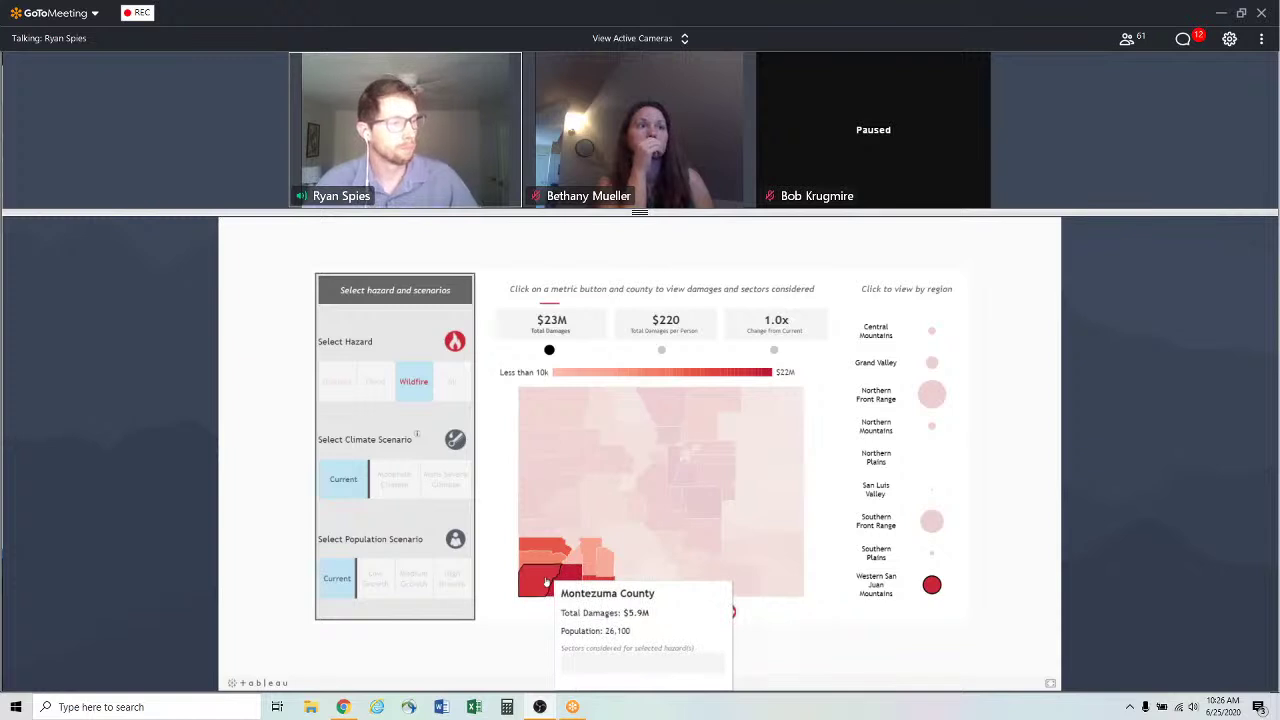
mouse_move(541, 560)
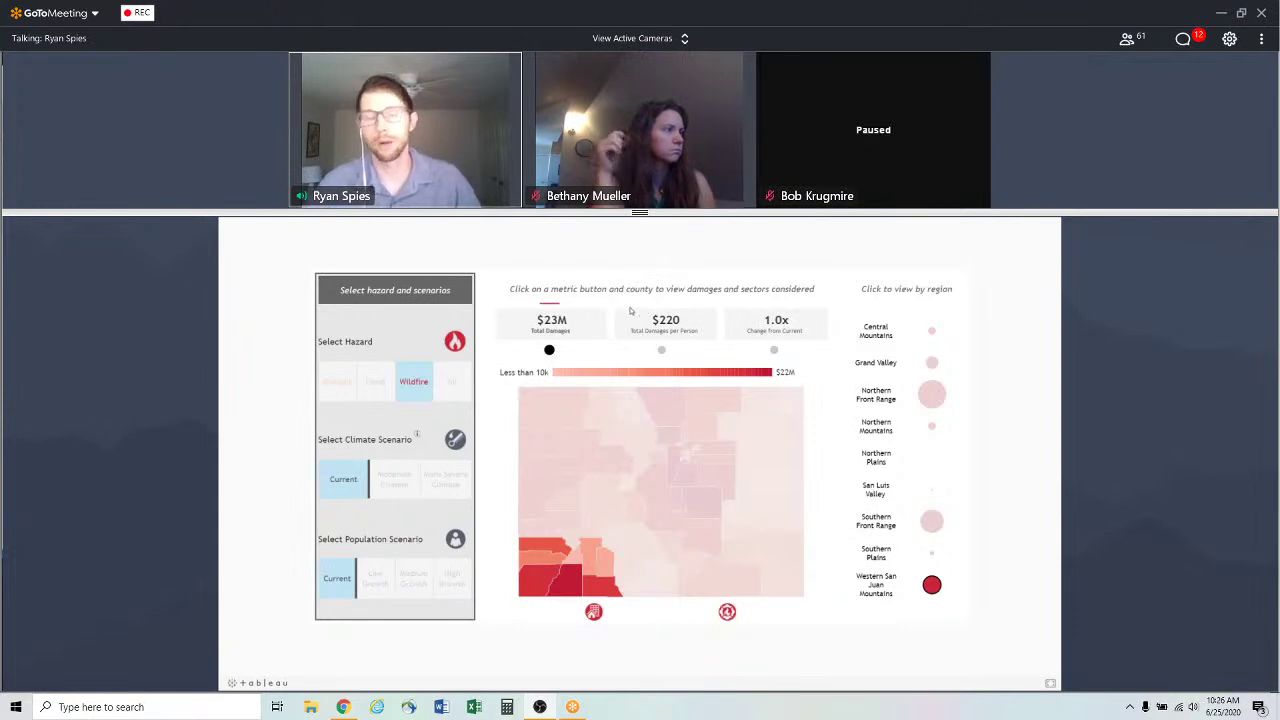
Step: Compare the region's wildfire damages under Moderate Climate and More Severe Climate, and set the hazard to All
left_click(395, 480)
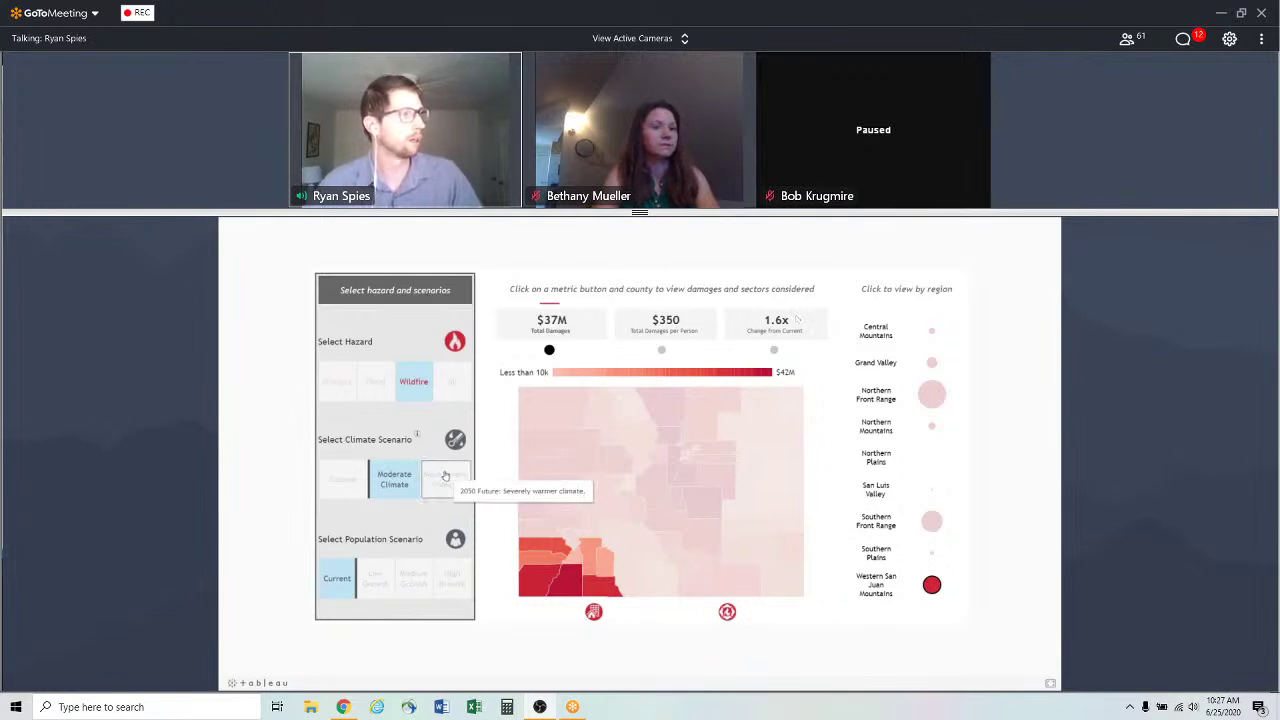
left_click(445, 476)
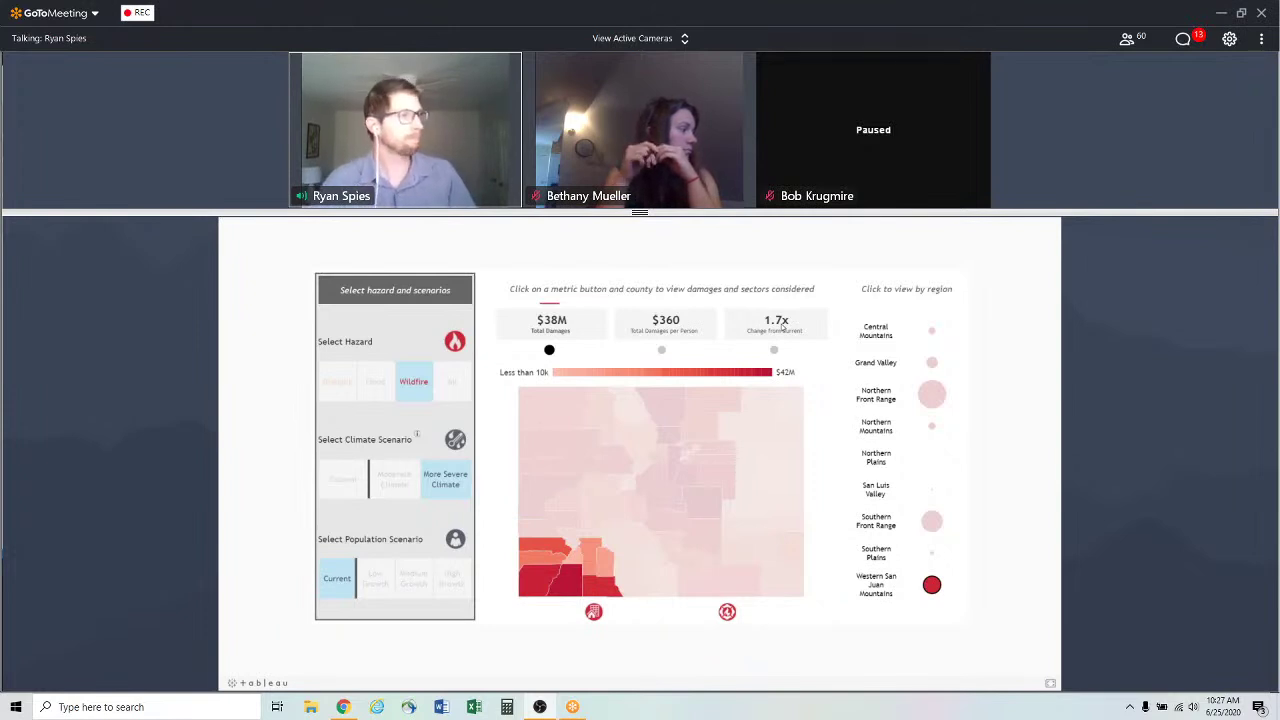
left_click(447, 396)
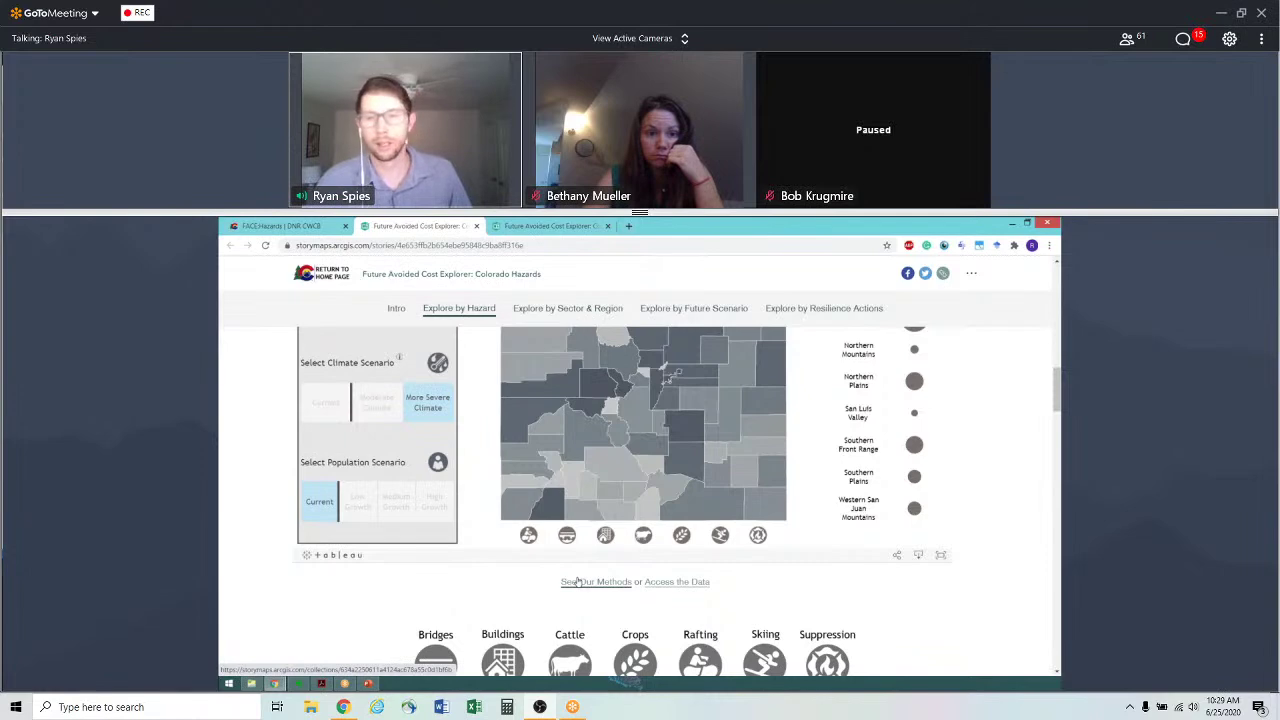
Step: Locate the full technical report link, open the FACE_Hazards_Data repository, and expand the damage_results and resilience_table folders
scroll(577, 583, "up", 10)
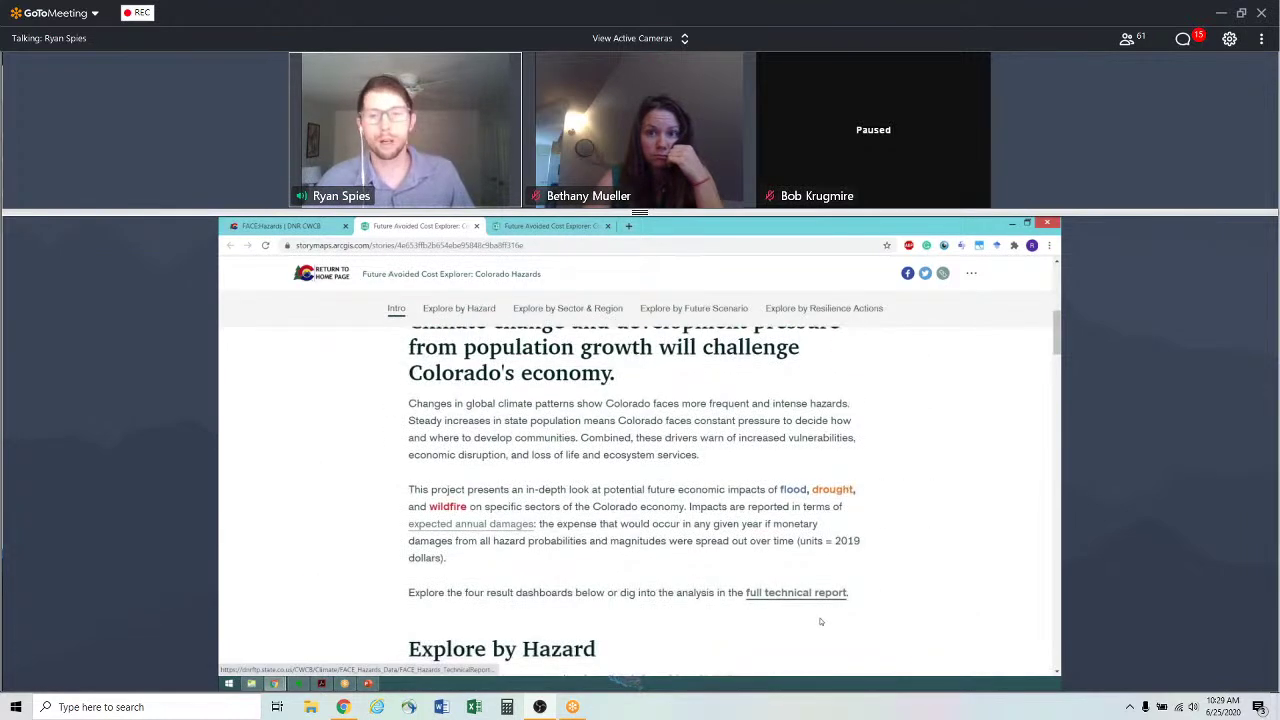
scroll(652, 563, "down", 10)
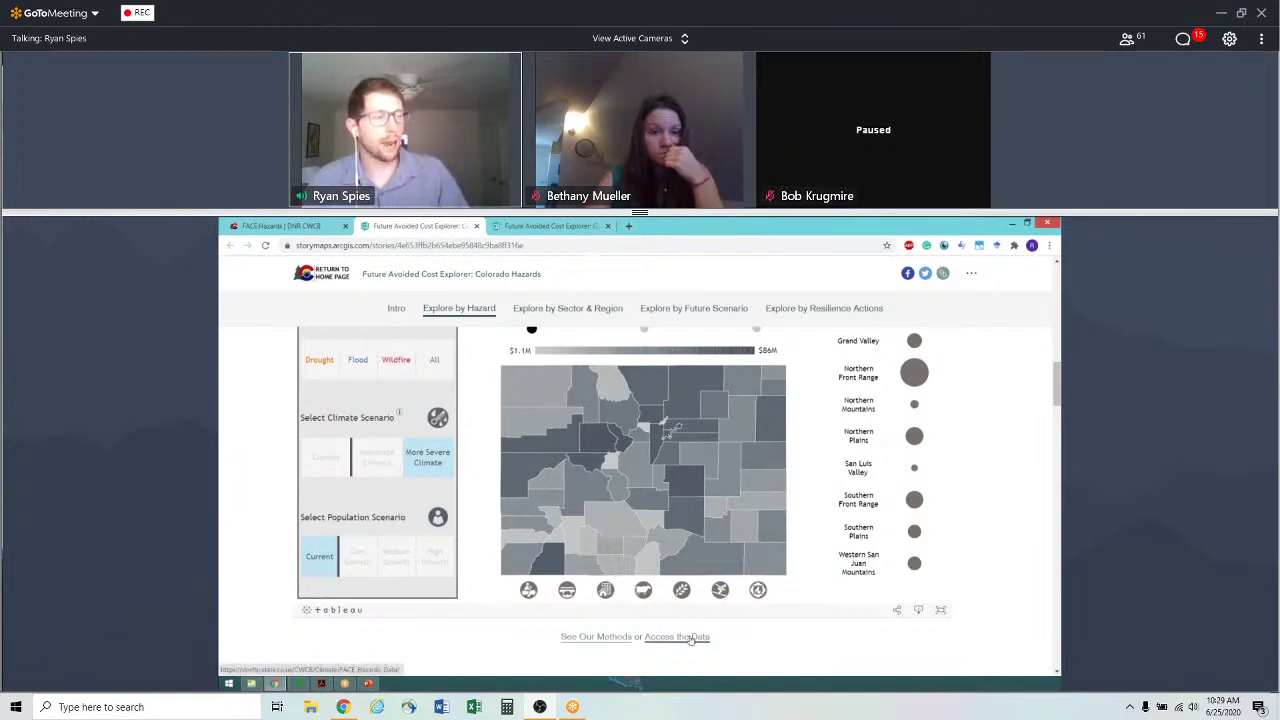
left_click(690, 637)
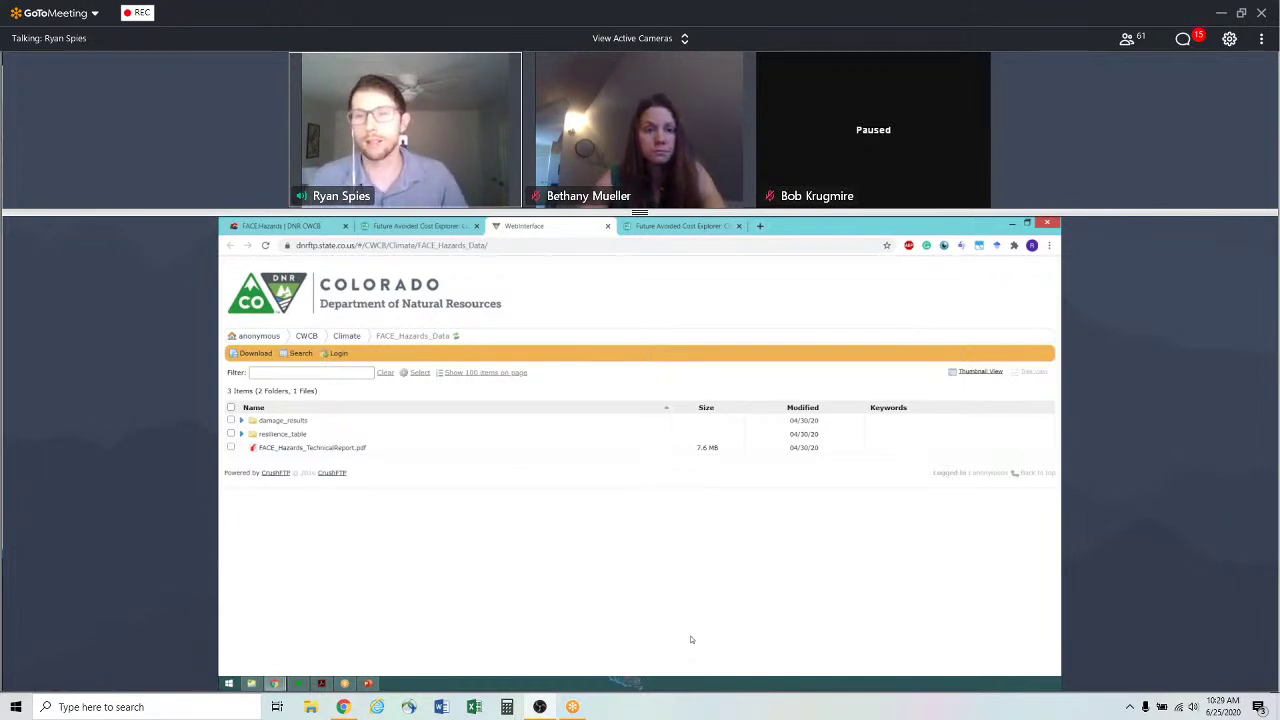
left_click(240, 420)
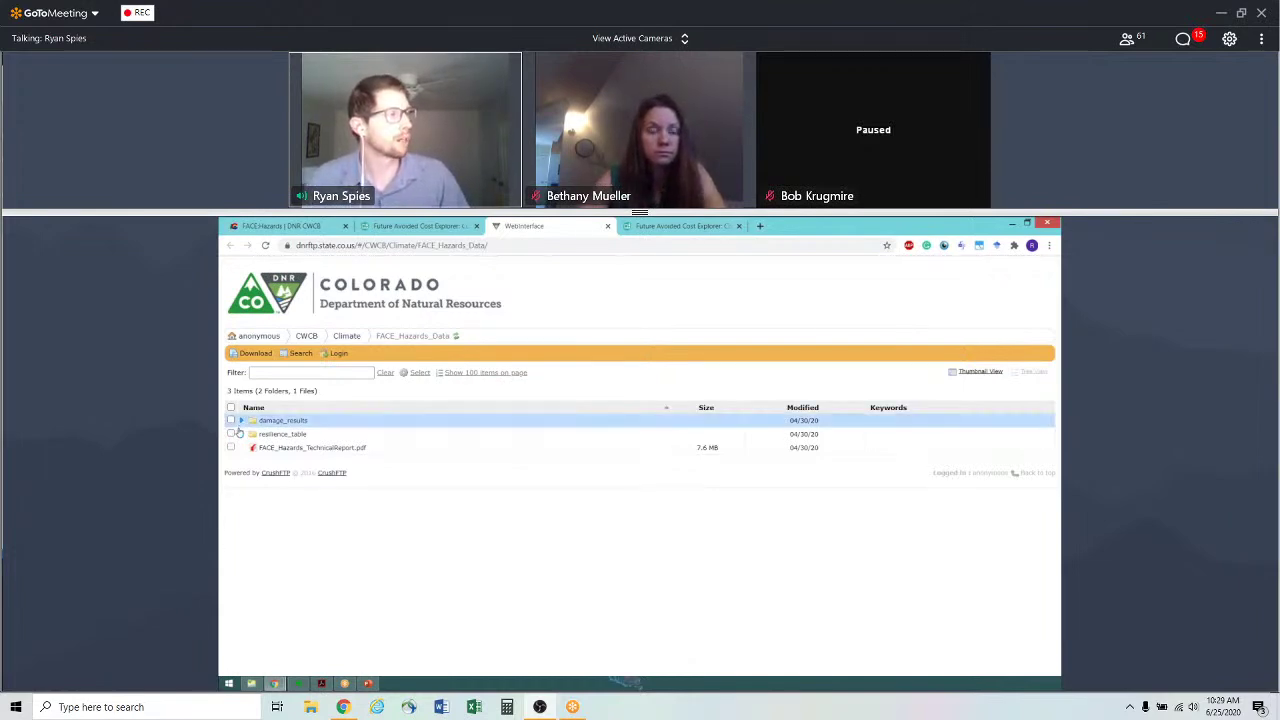
left_click(238, 432)
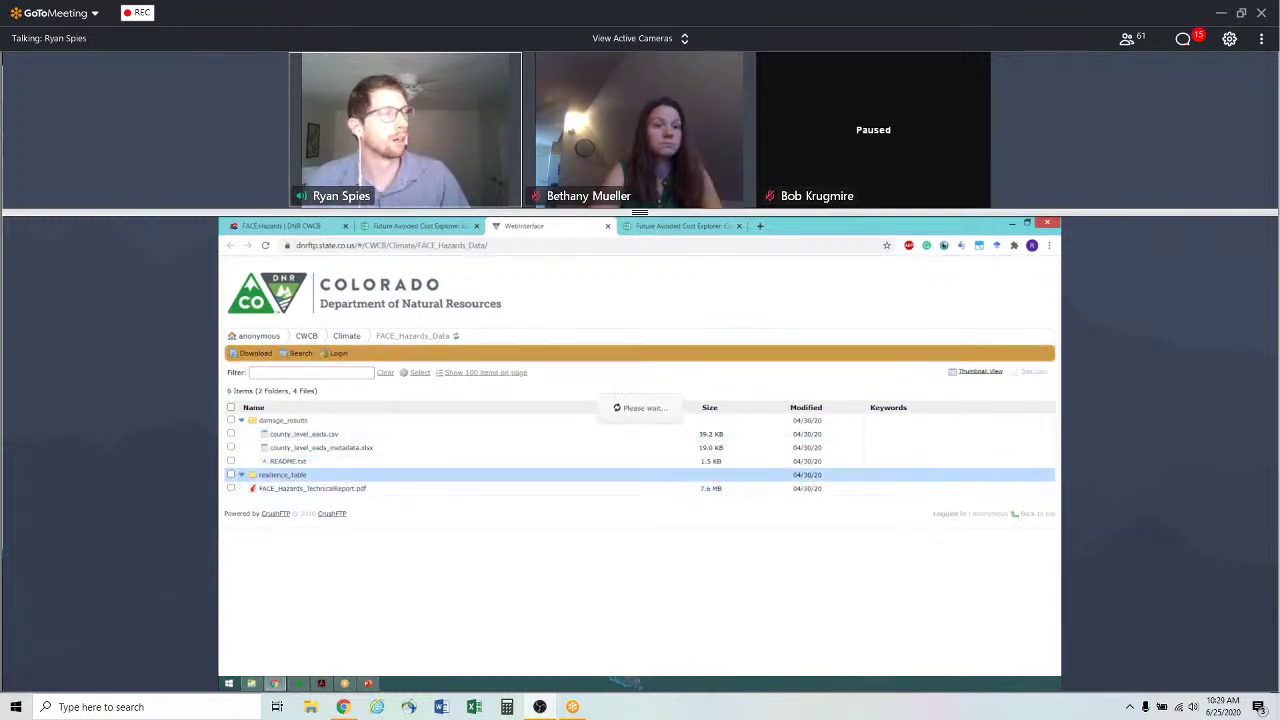
Step: Return to the Future Avoided Cost Explorer story and display the Explore by Sector & Region dashboard in full screen
left_click(410, 228)
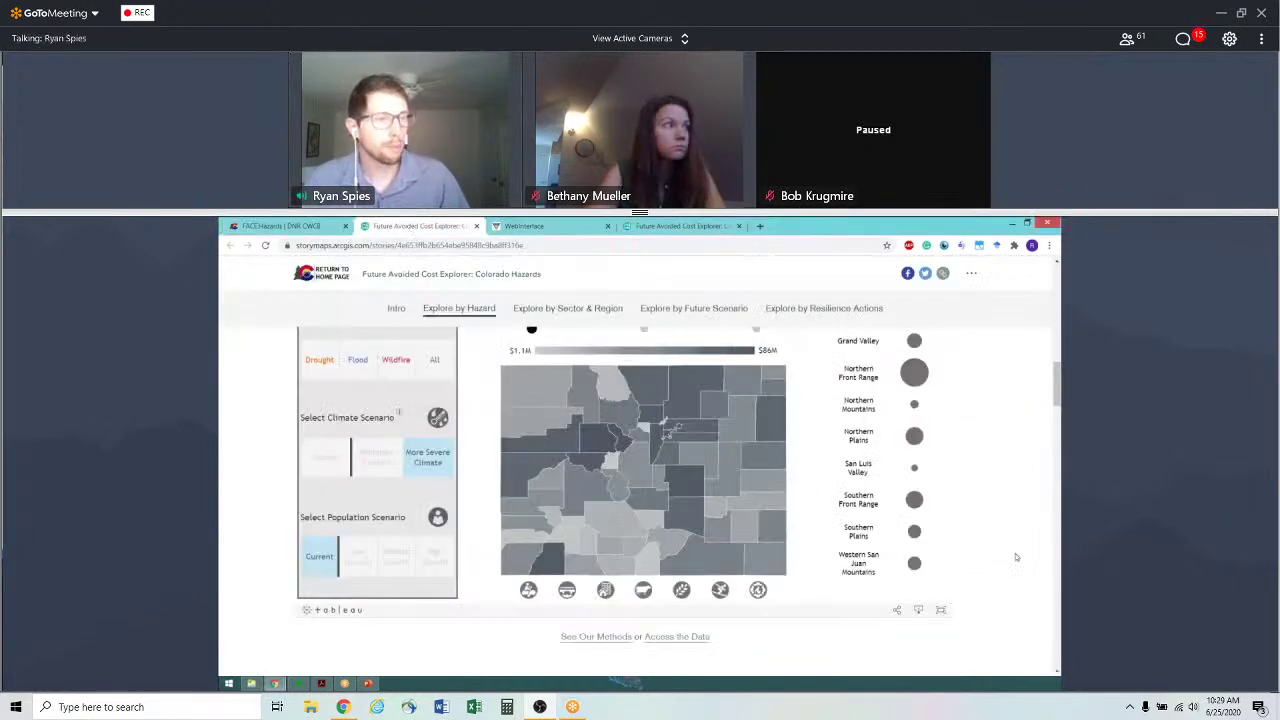
scroll(1016, 557, "down", 5)
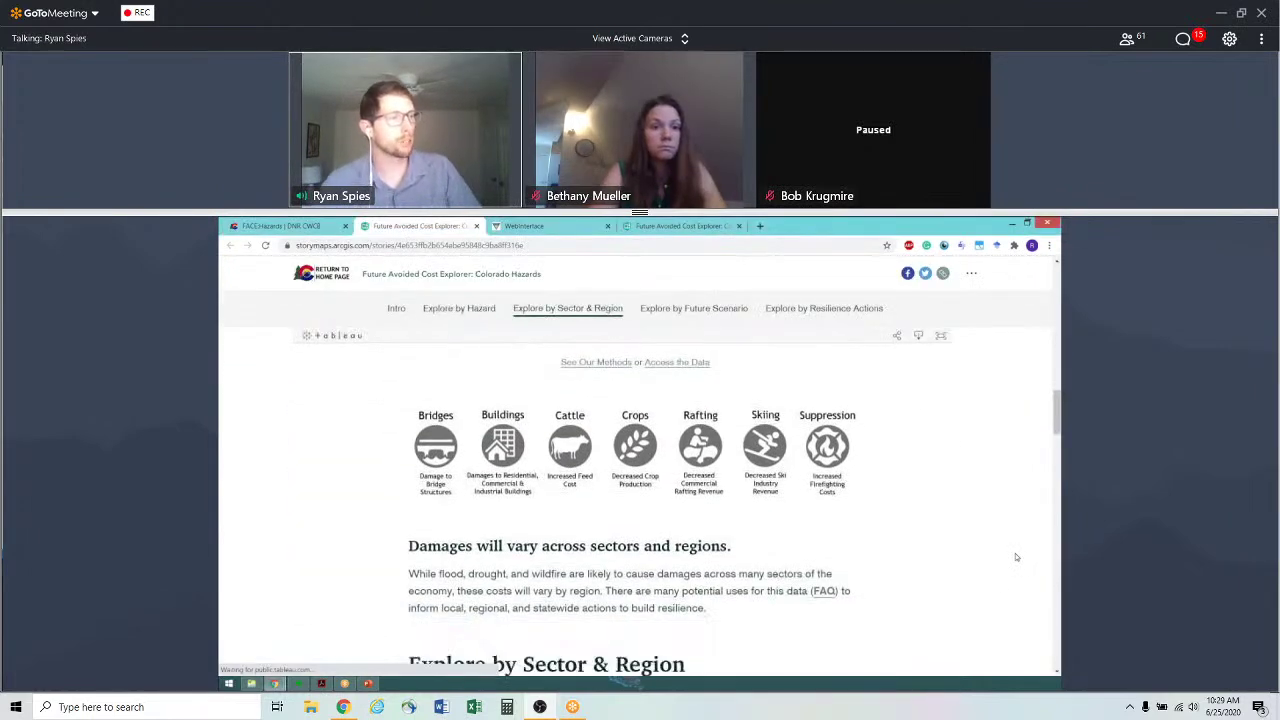
scroll(1016, 557, "down", 1)
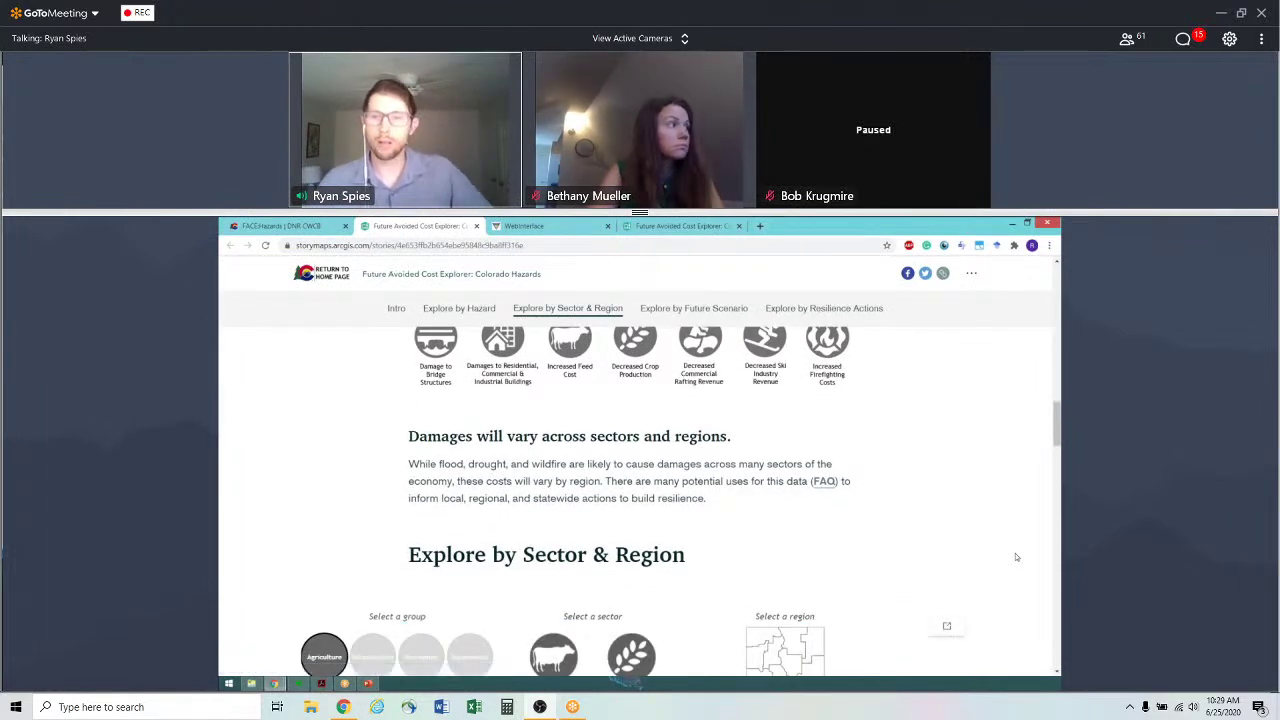
scroll(1016, 557, "down", 1)
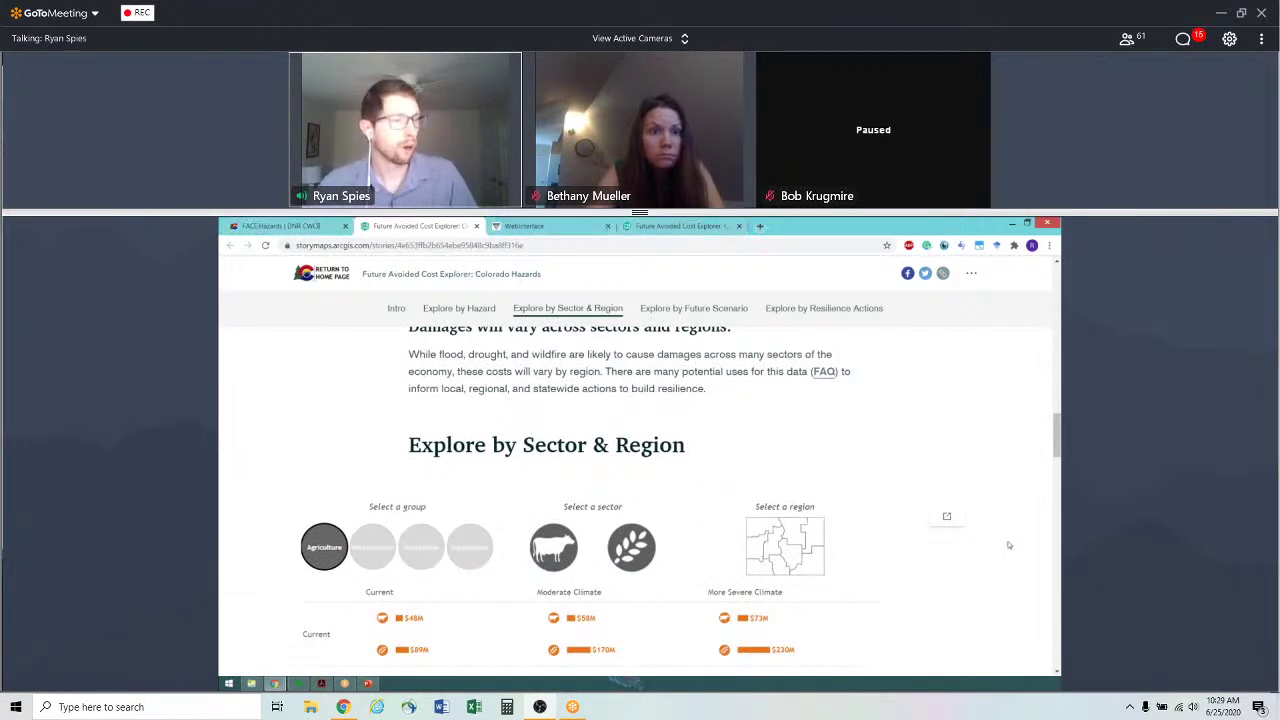
scroll(1009, 545, "down", 2)
scroll(1009, 545, "down", 1)
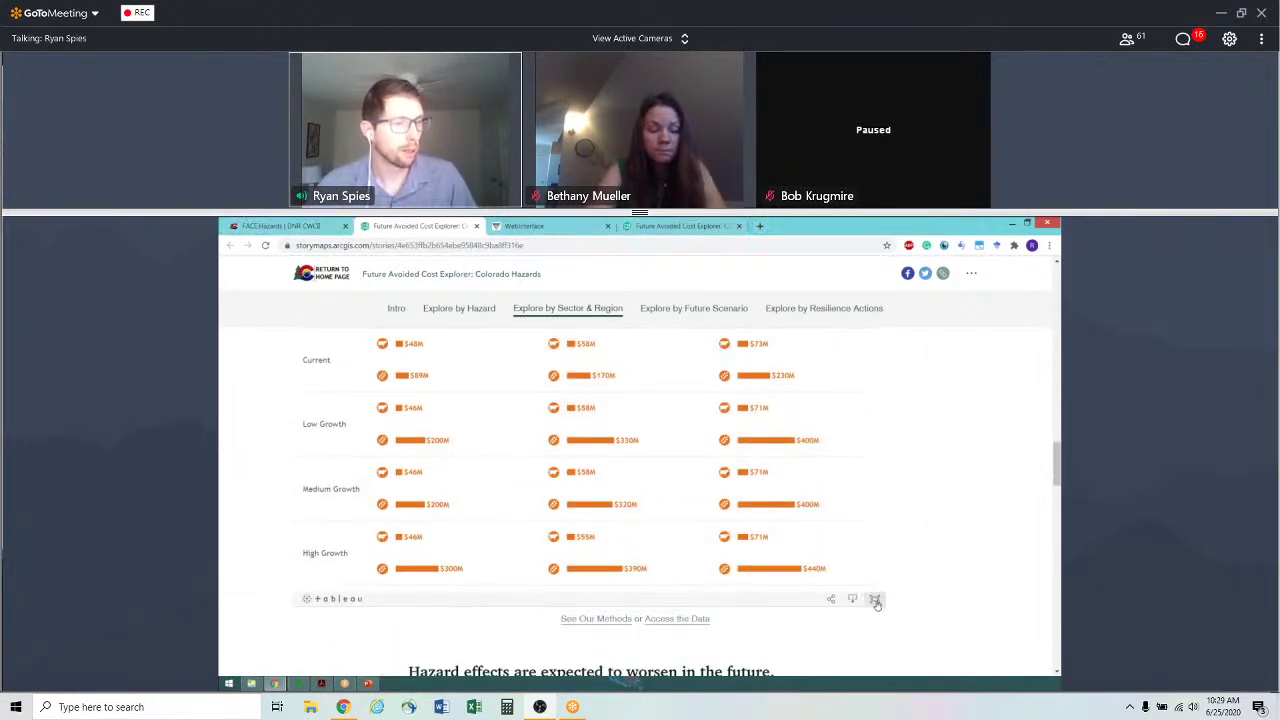
left_click(875, 600)
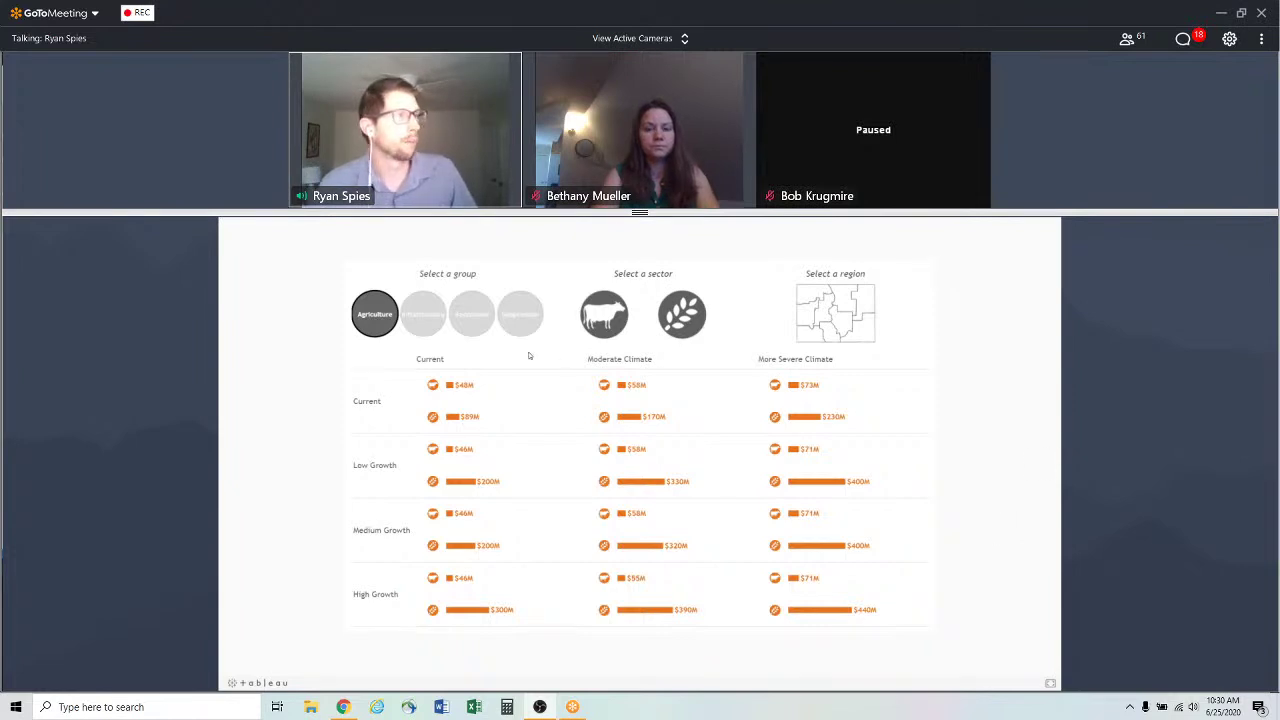
left_click(479, 322)
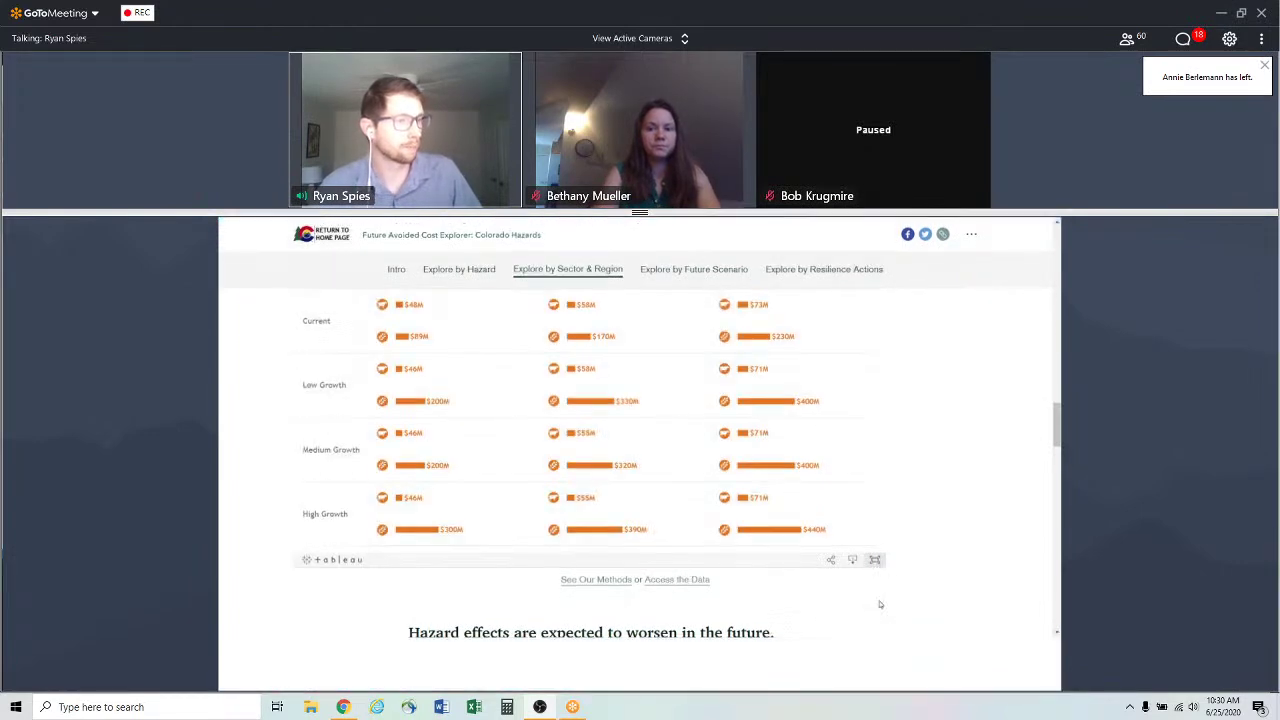
left_click(875, 599)
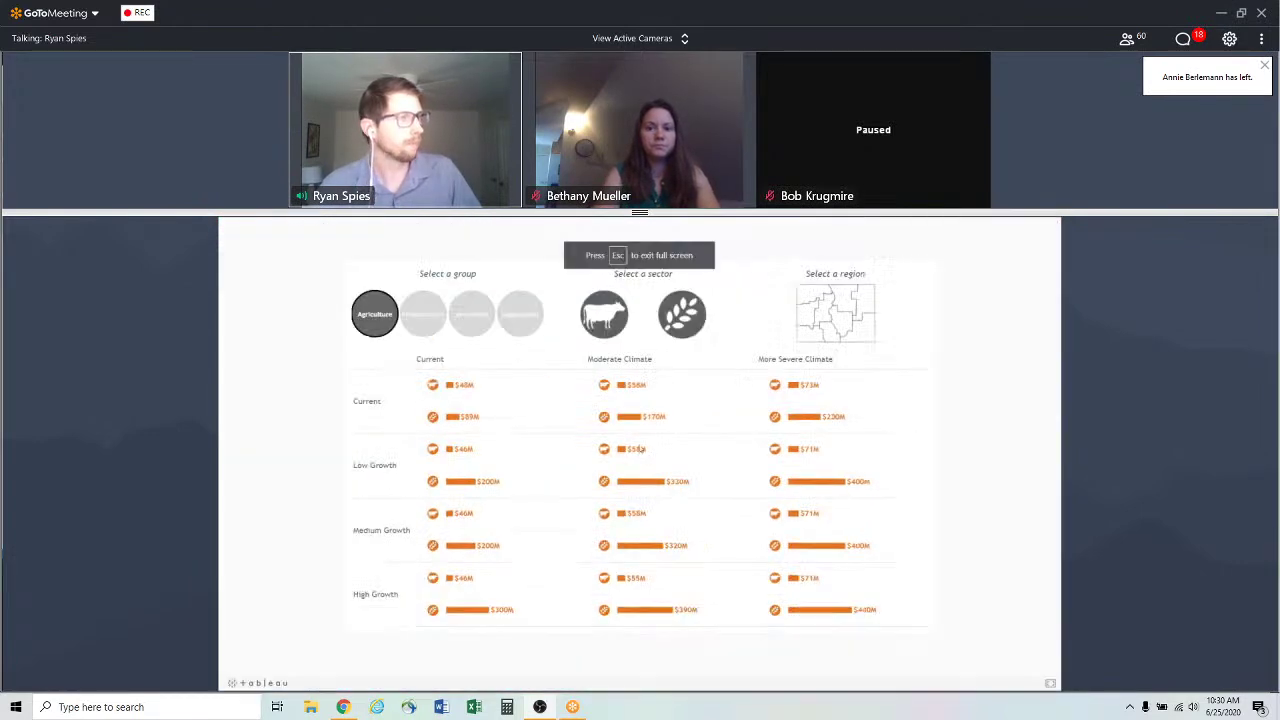
Step: Filter the dashboard to the Recreation group, Skiing sector and Central Mountains region, and compare damages under Current and Moderate Climate
left_click(467, 314)
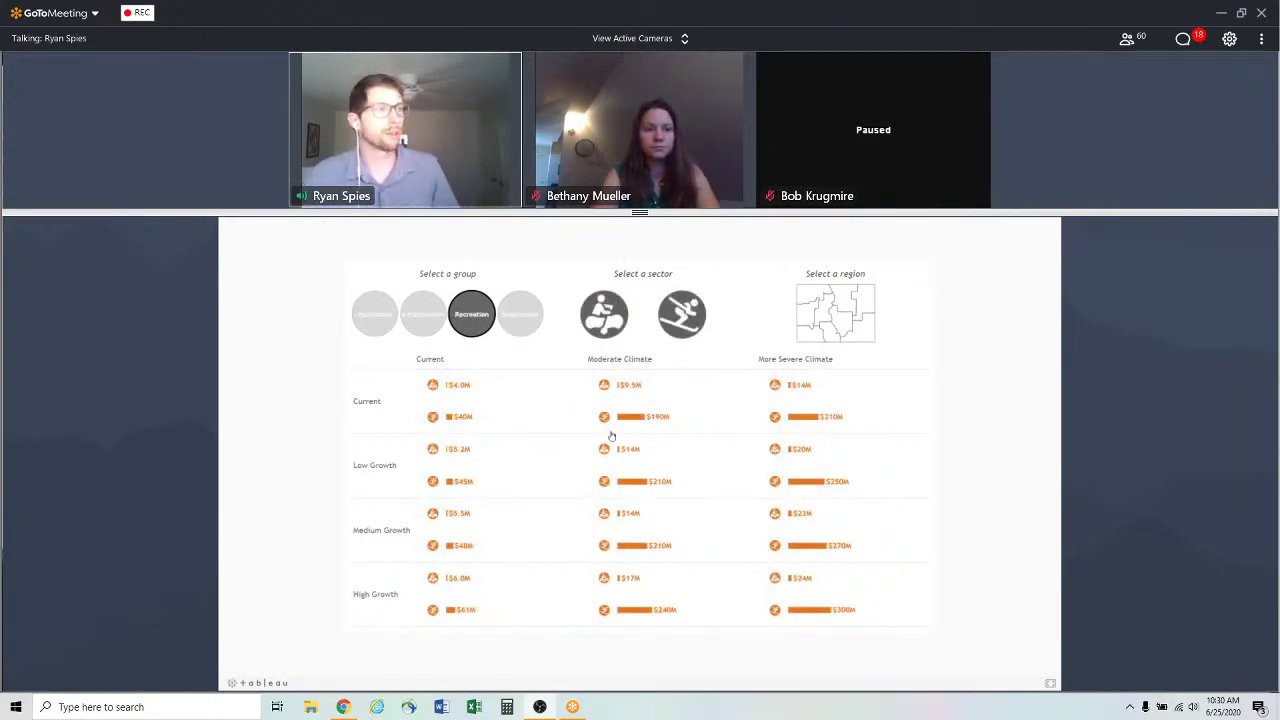
left_click(673, 318)
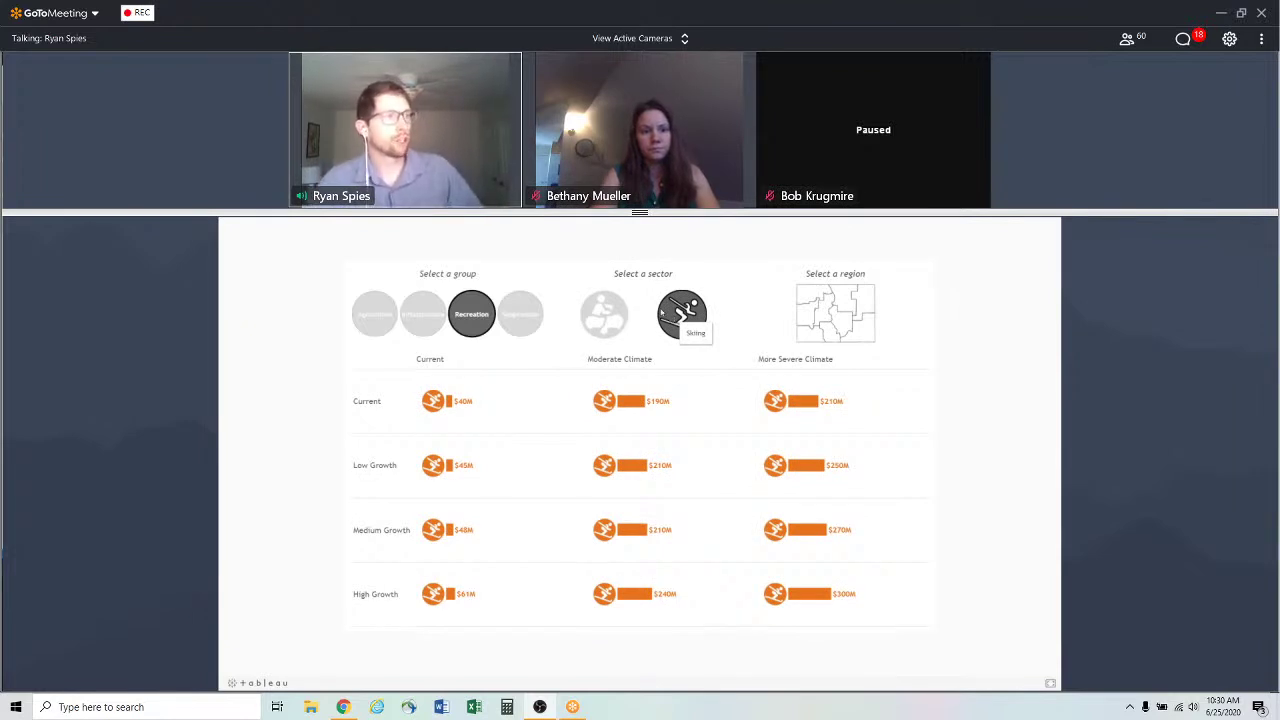
left_click(824, 308)
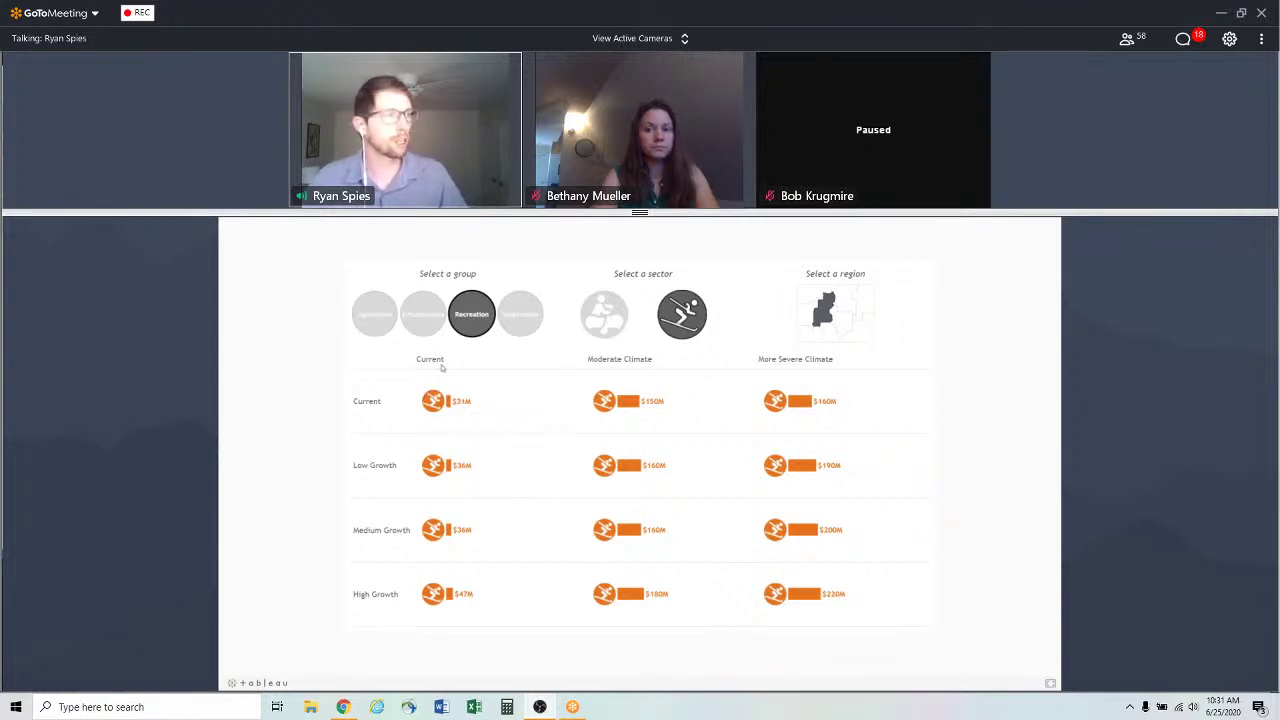
mouse_move(456, 408)
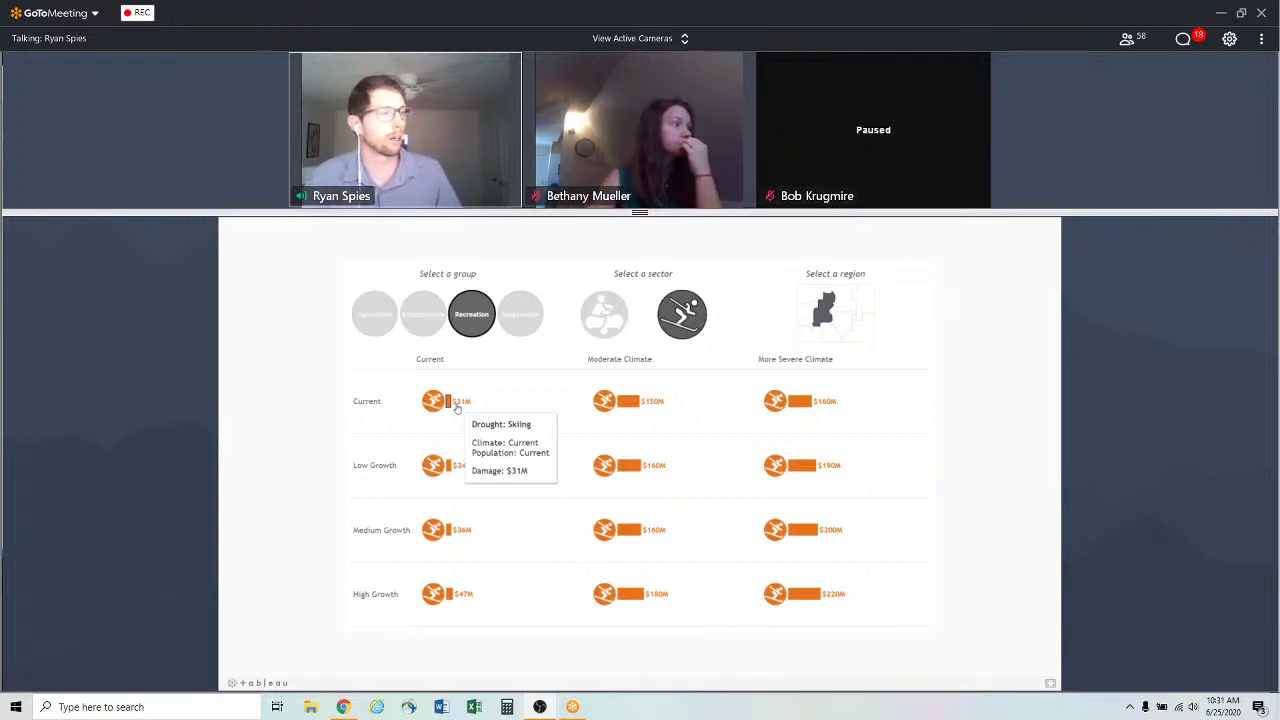
mouse_move(644, 407)
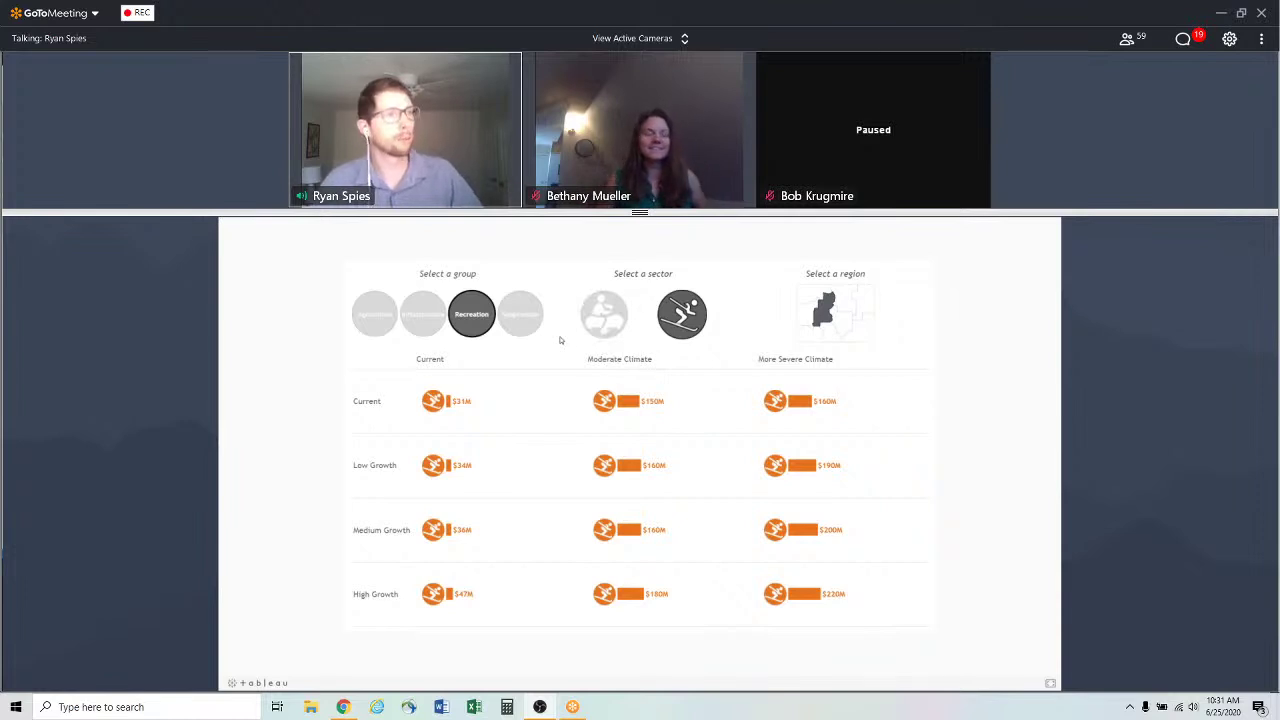
Step: Switch the region to Southern Plains and check its rafting, Infrastructure and Agriculture damages
left_click(855, 330)
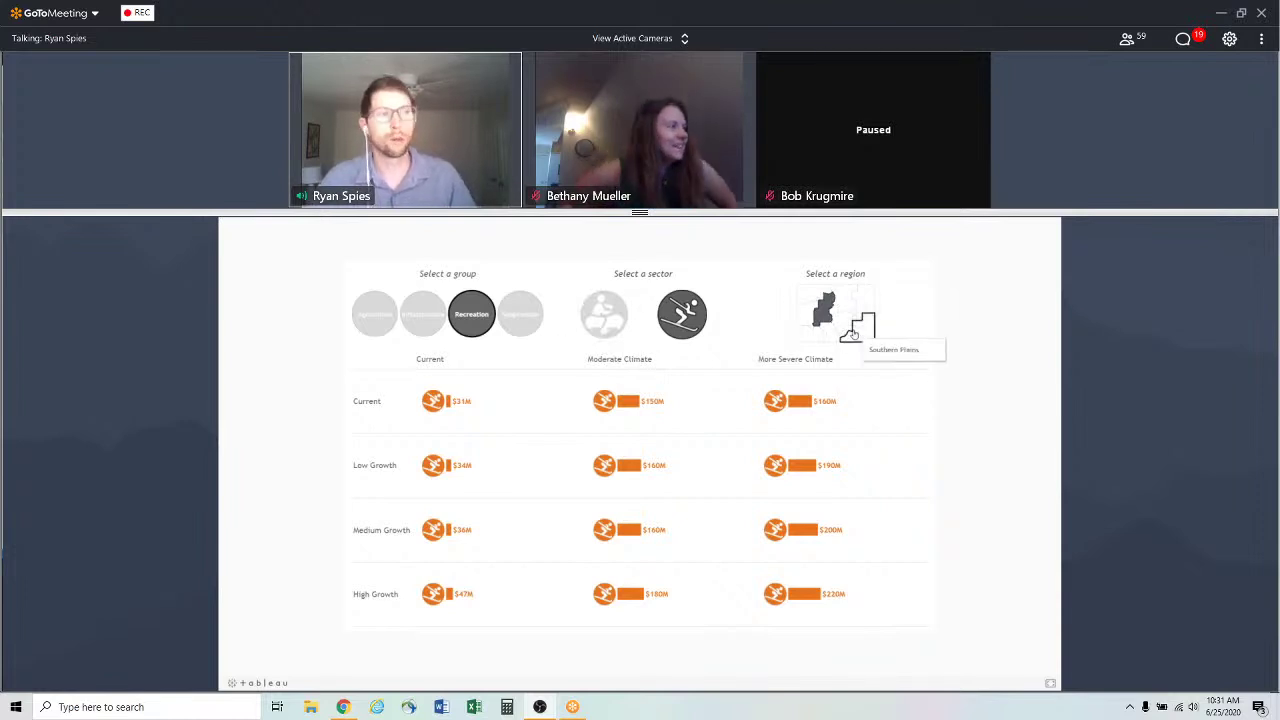
left_click(618, 328)
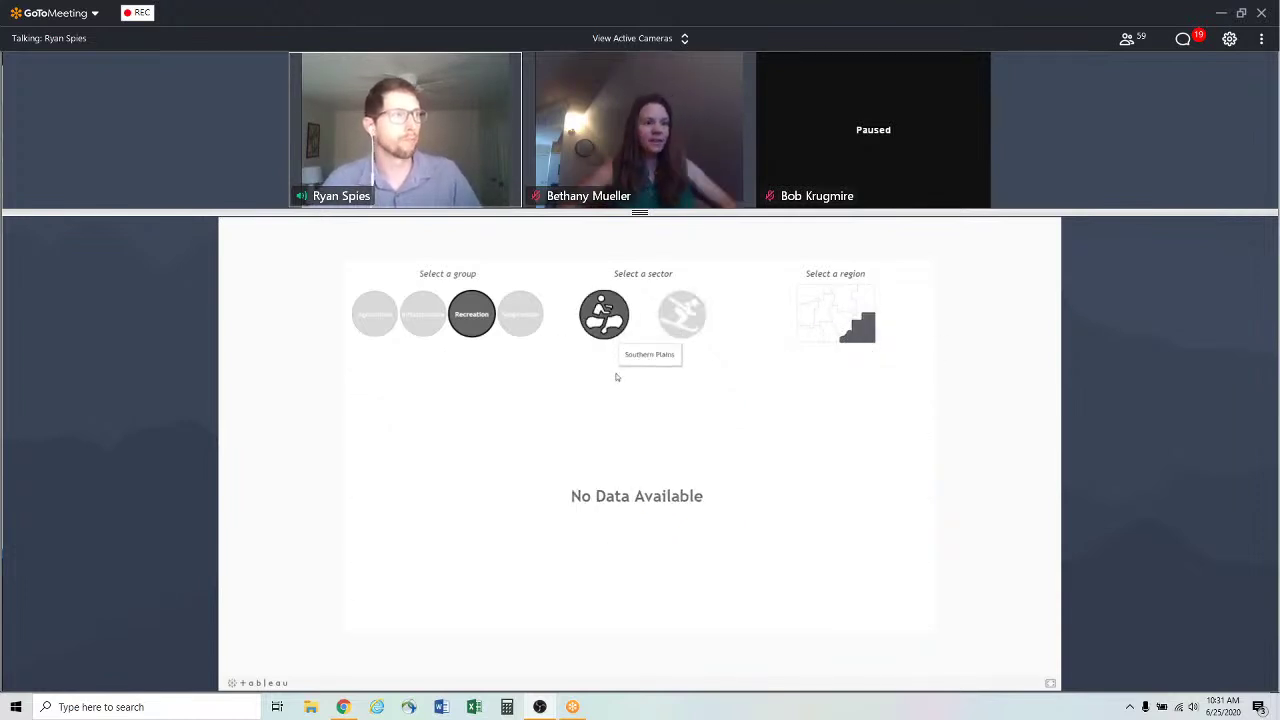
left_click(522, 318)
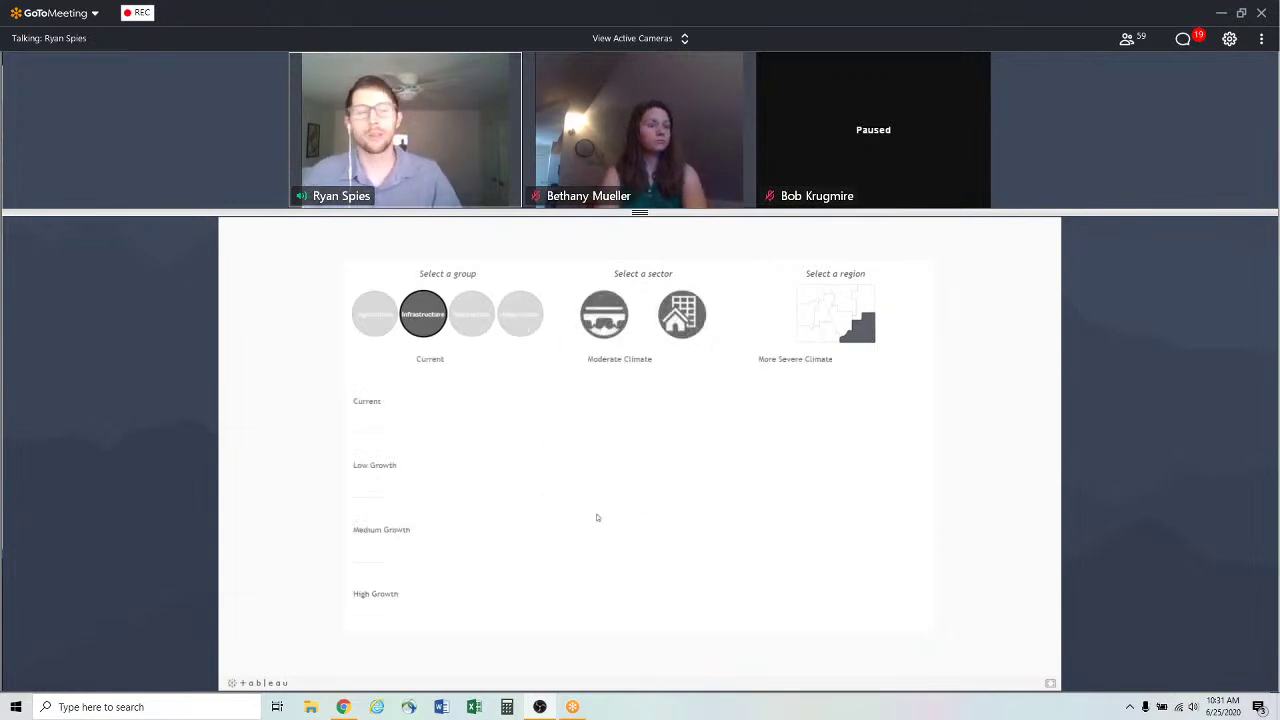
mouse_move(795, 428)
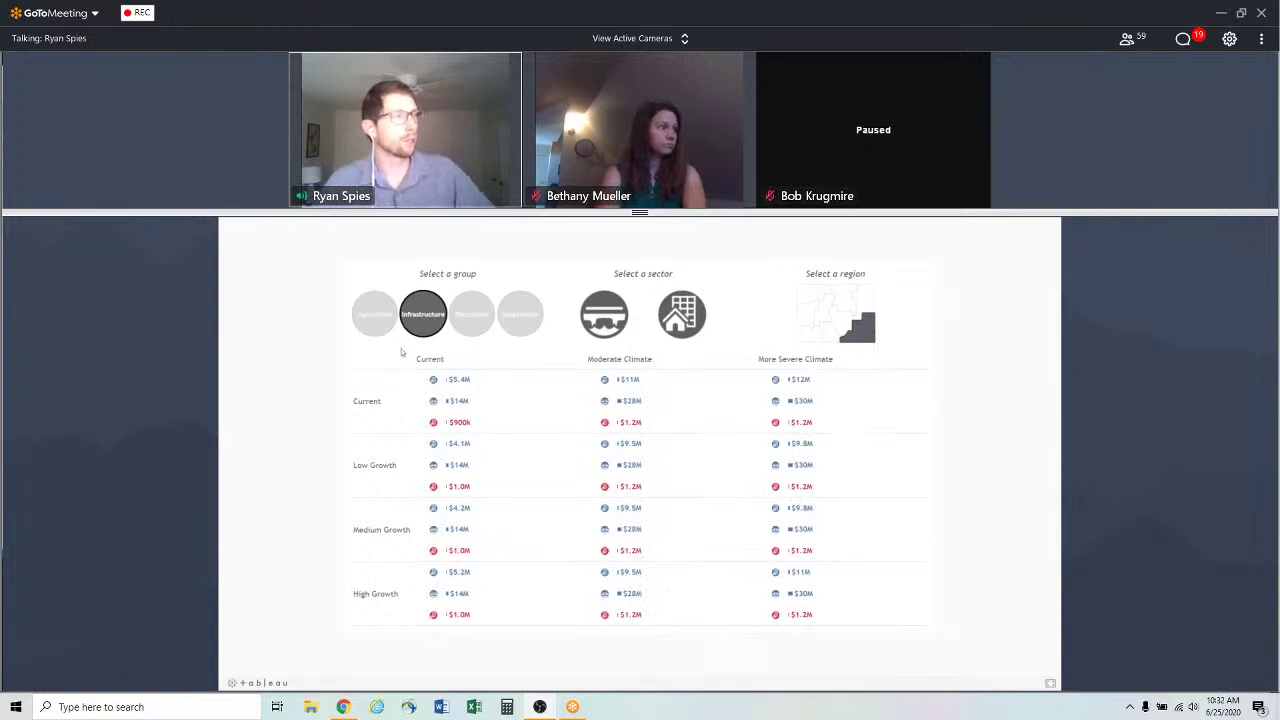
left_click(380, 325)
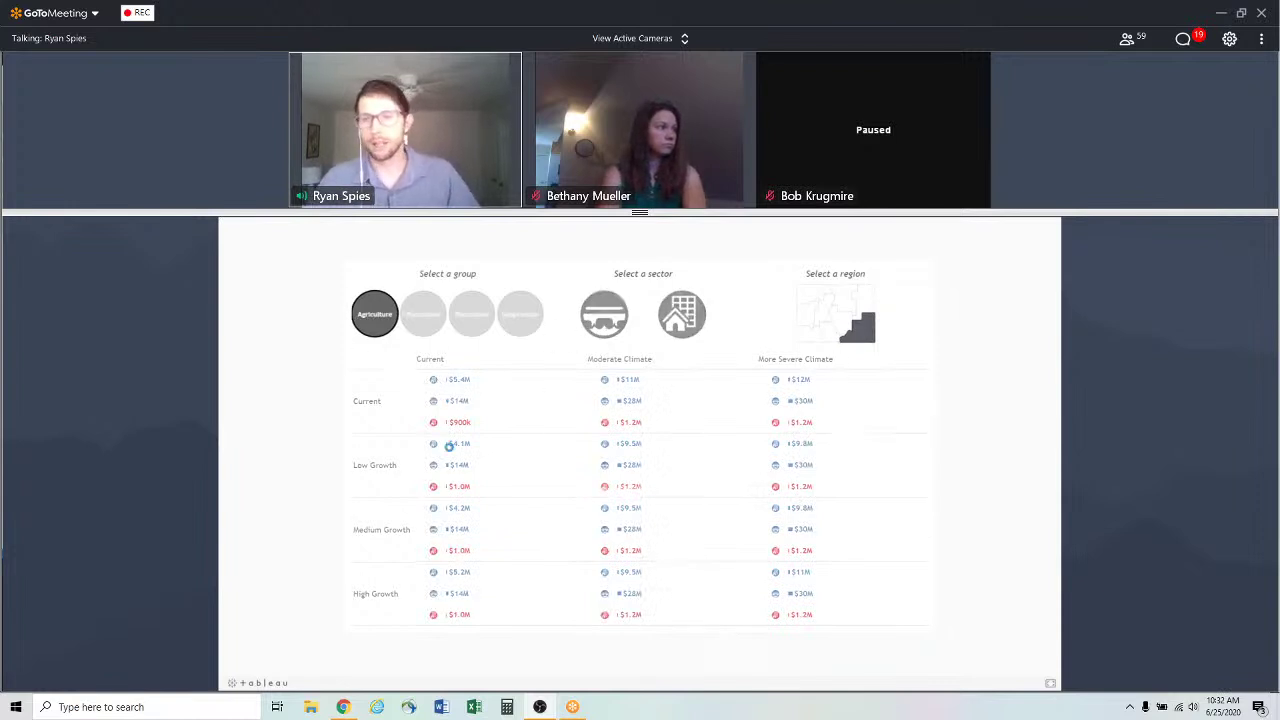
mouse_move(605, 612)
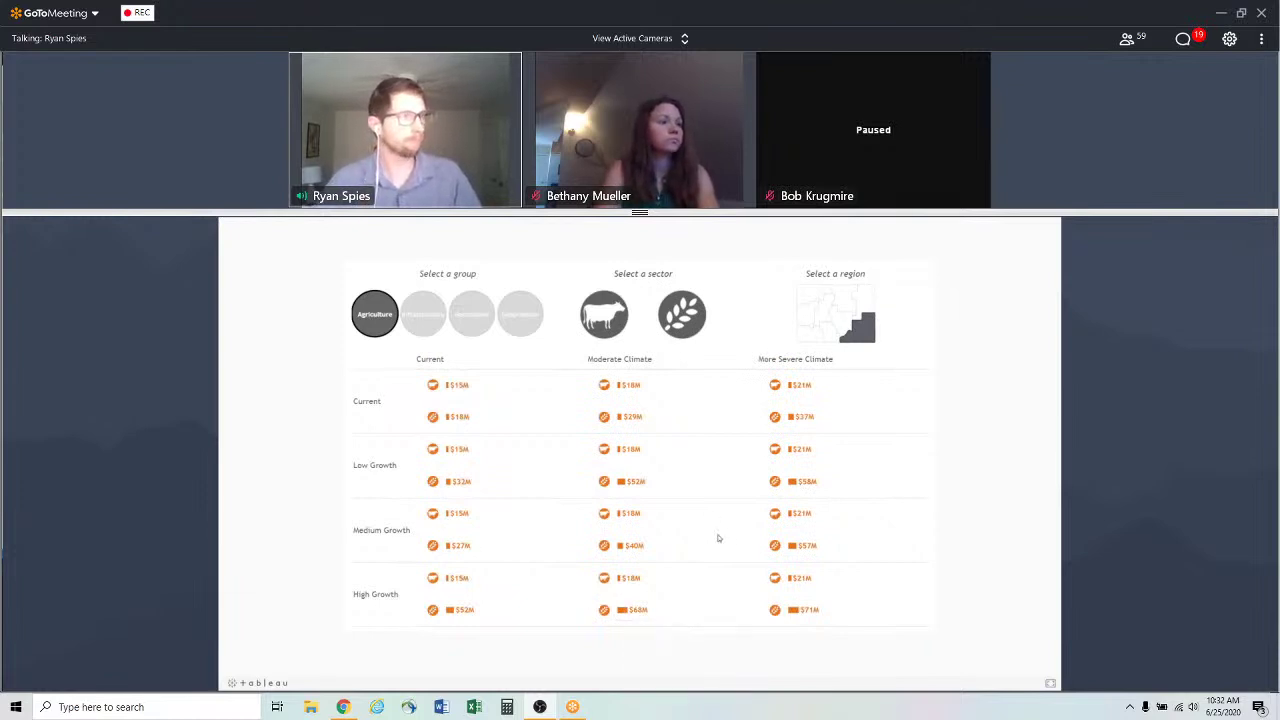
Step: Leave the full-screen sector dashboard and display the Explore by Future Scenario dashboard in full screen
key("Escape")
scroll(976, 514, "down", 3)
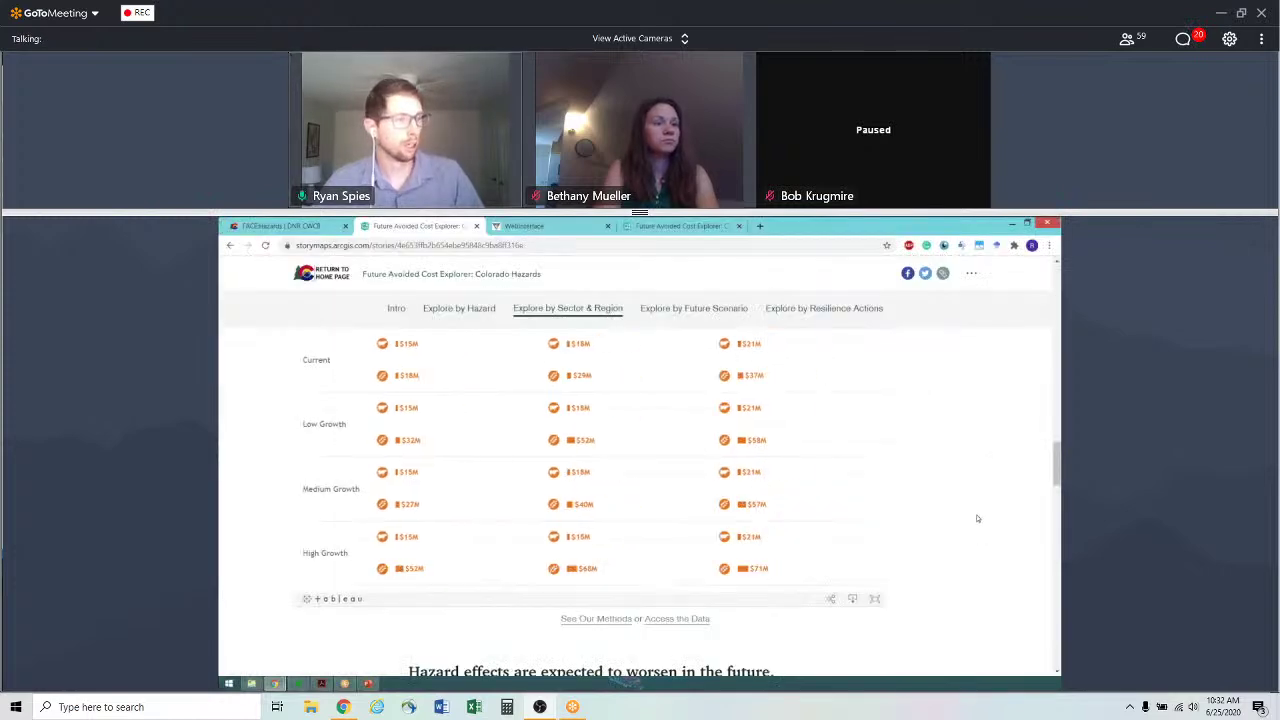
scroll(977, 518, "down", 5)
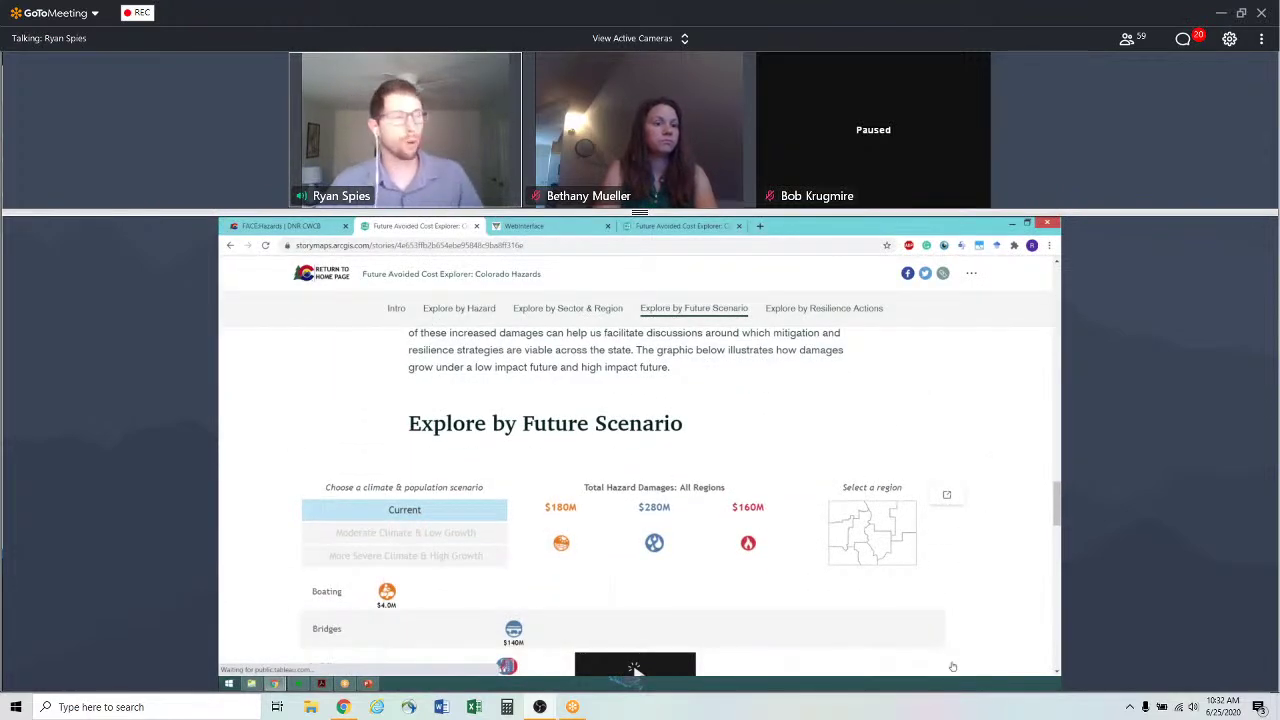
scroll(952, 640, "down", 2)
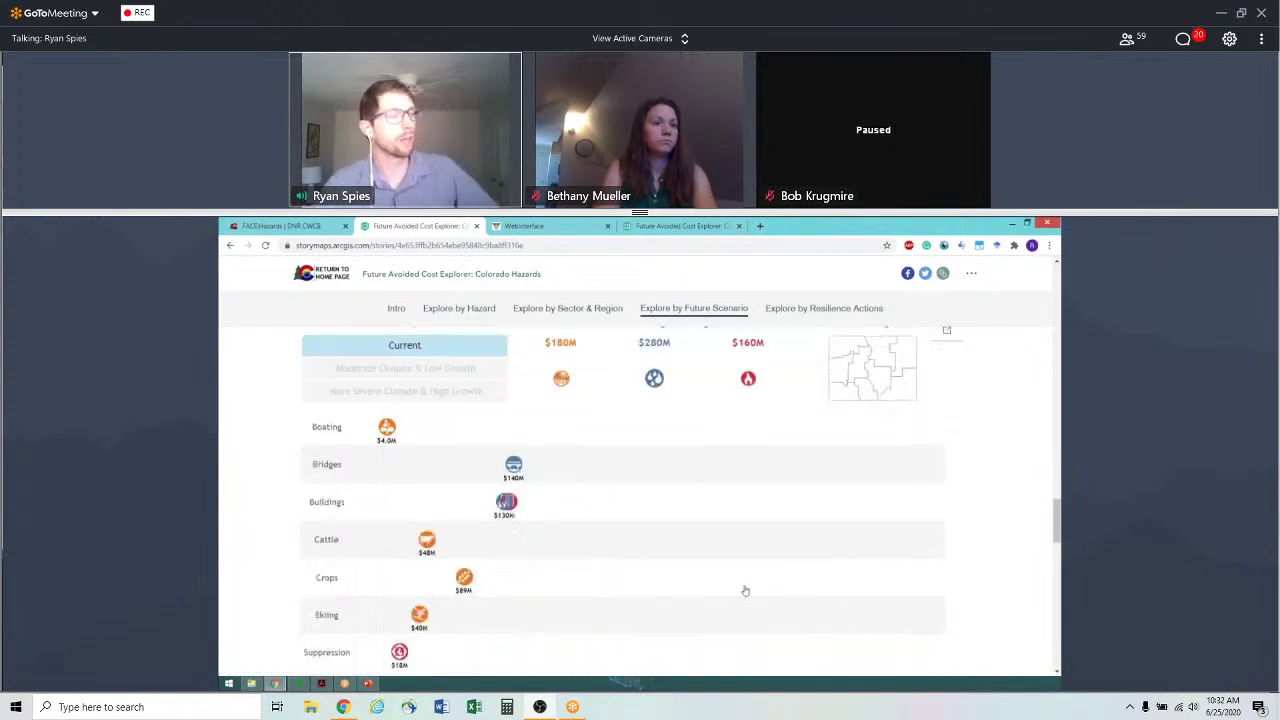
scroll(715, 581, "up", 1)
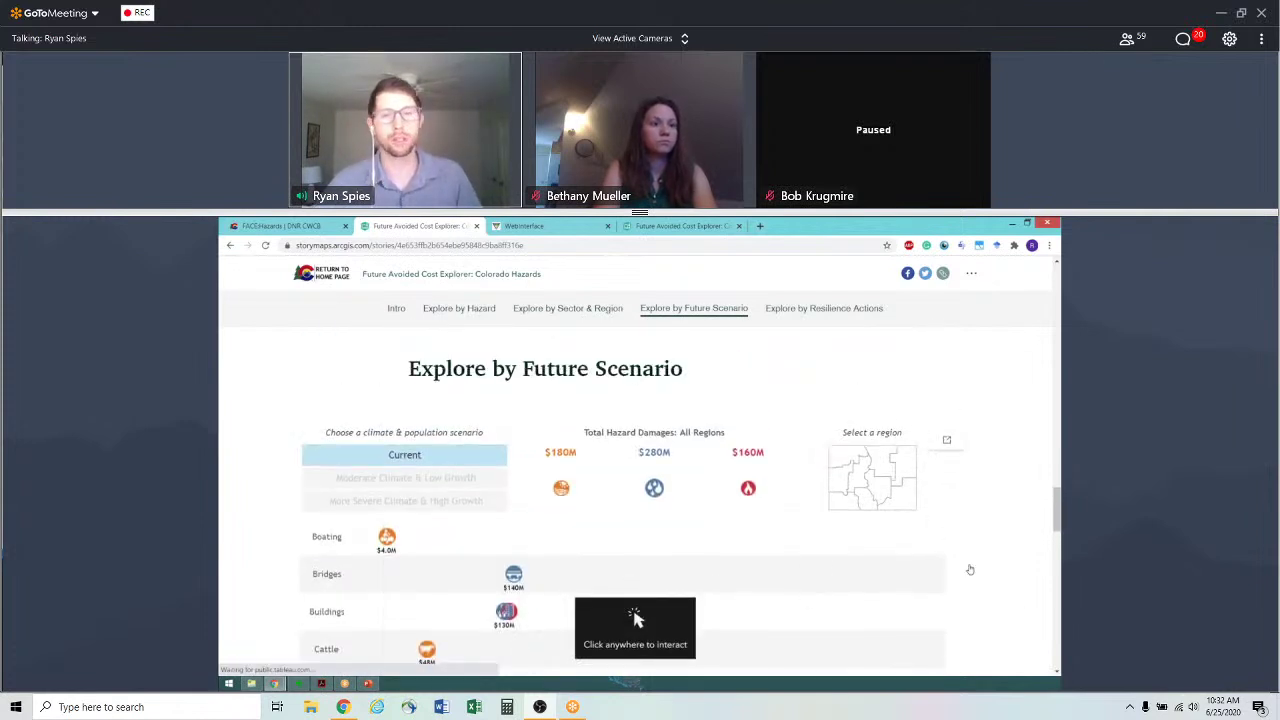
scroll(1032, 569, "down", 1)
scroll(1032, 569, "down", 3)
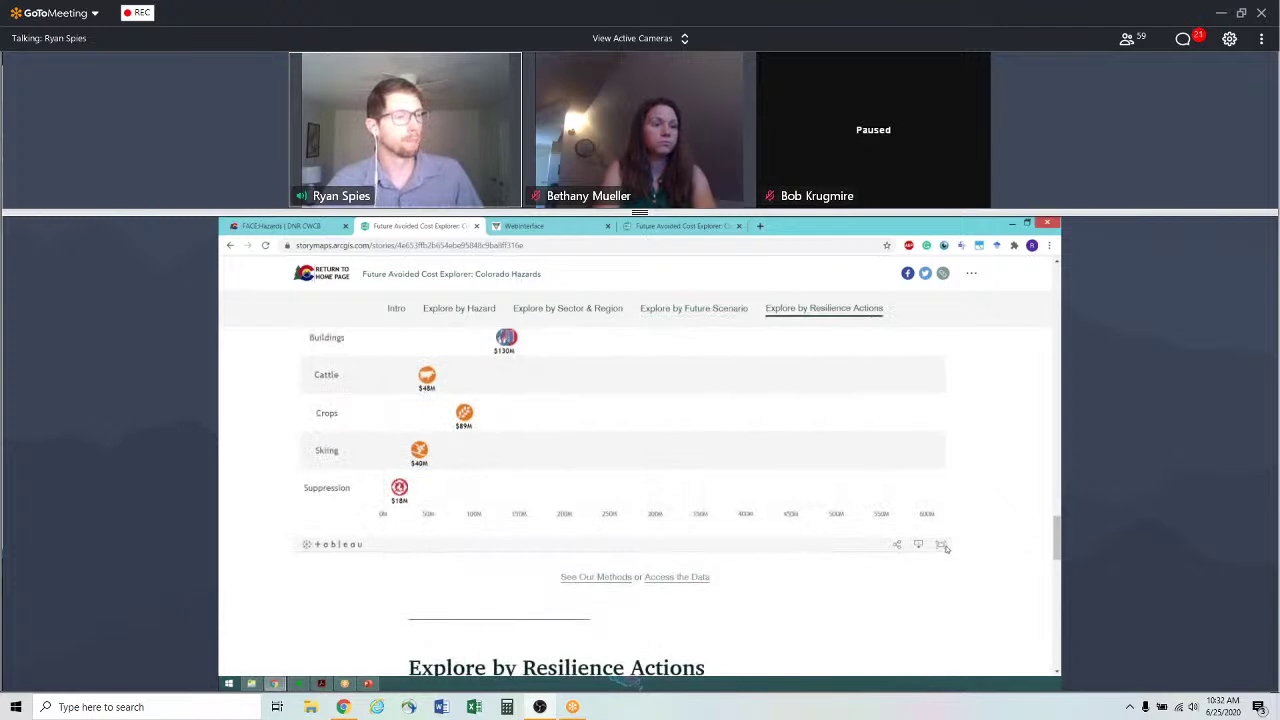
left_click(940, 544)
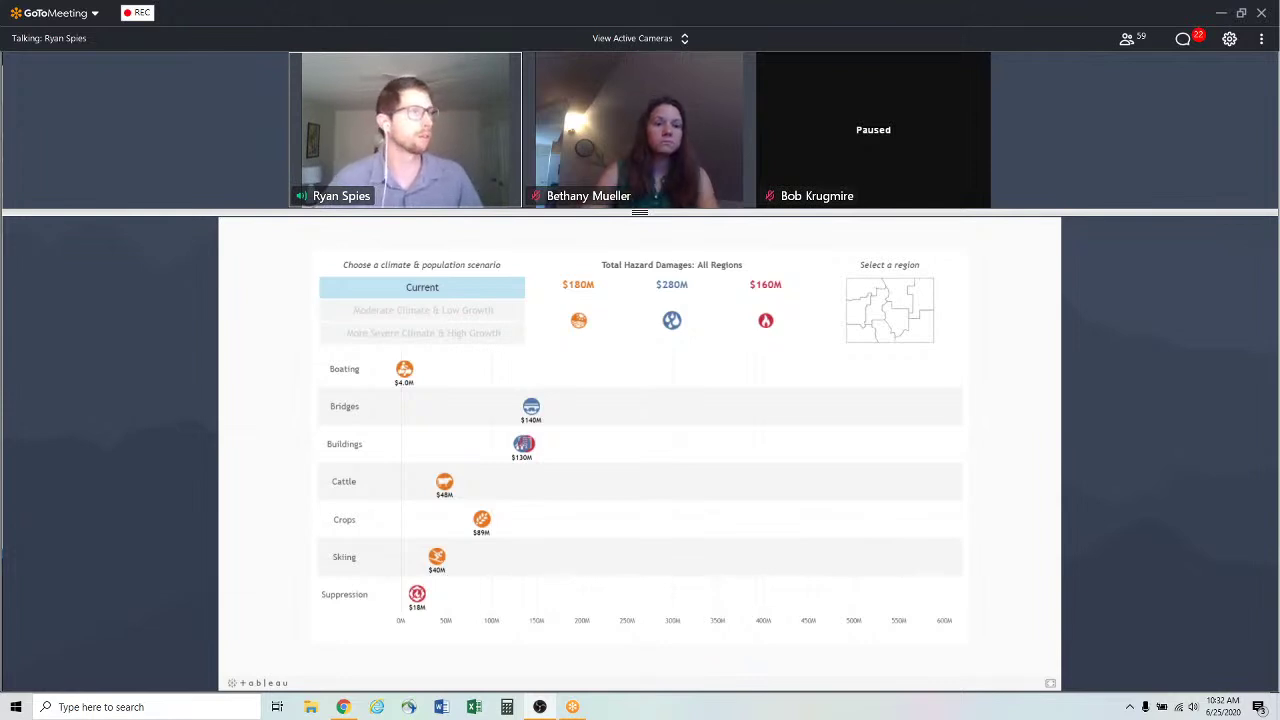
Step: Select the Northern Plains region and compare its damages under Moderate Climate & Low Growth and More Severe Climate & High Growth
left_click(929, 299)
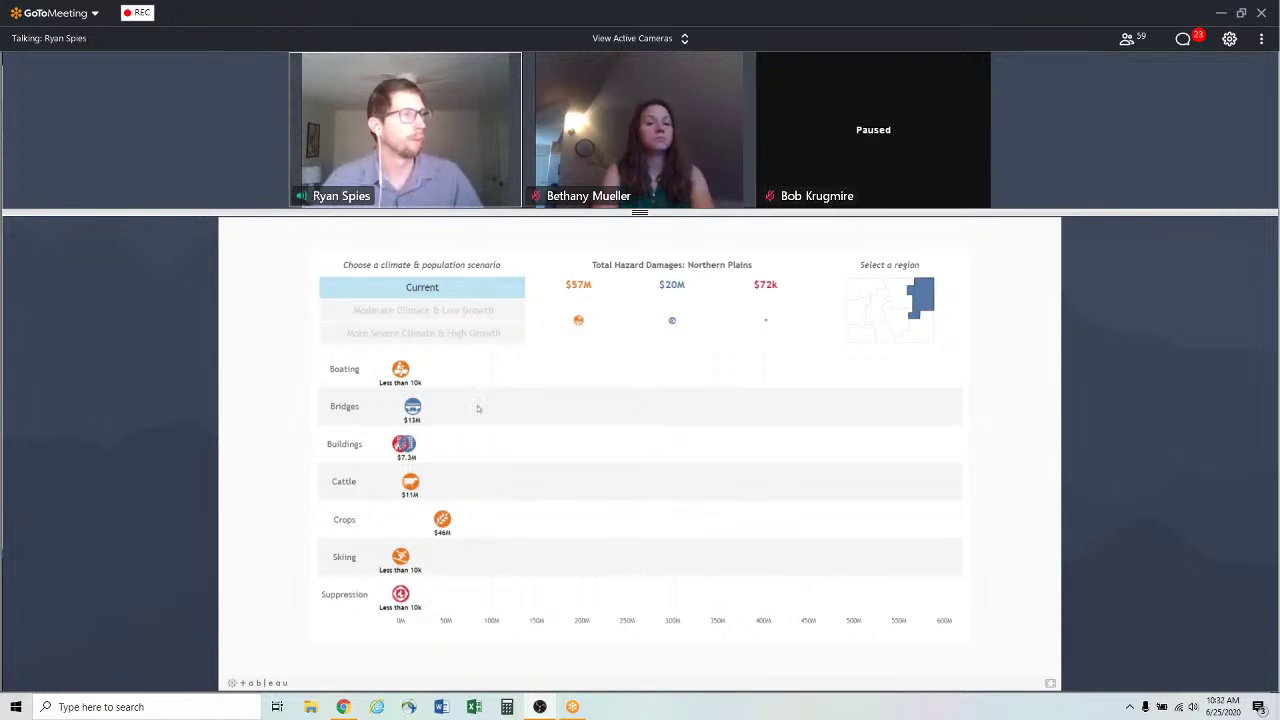
left_click(438, 311)
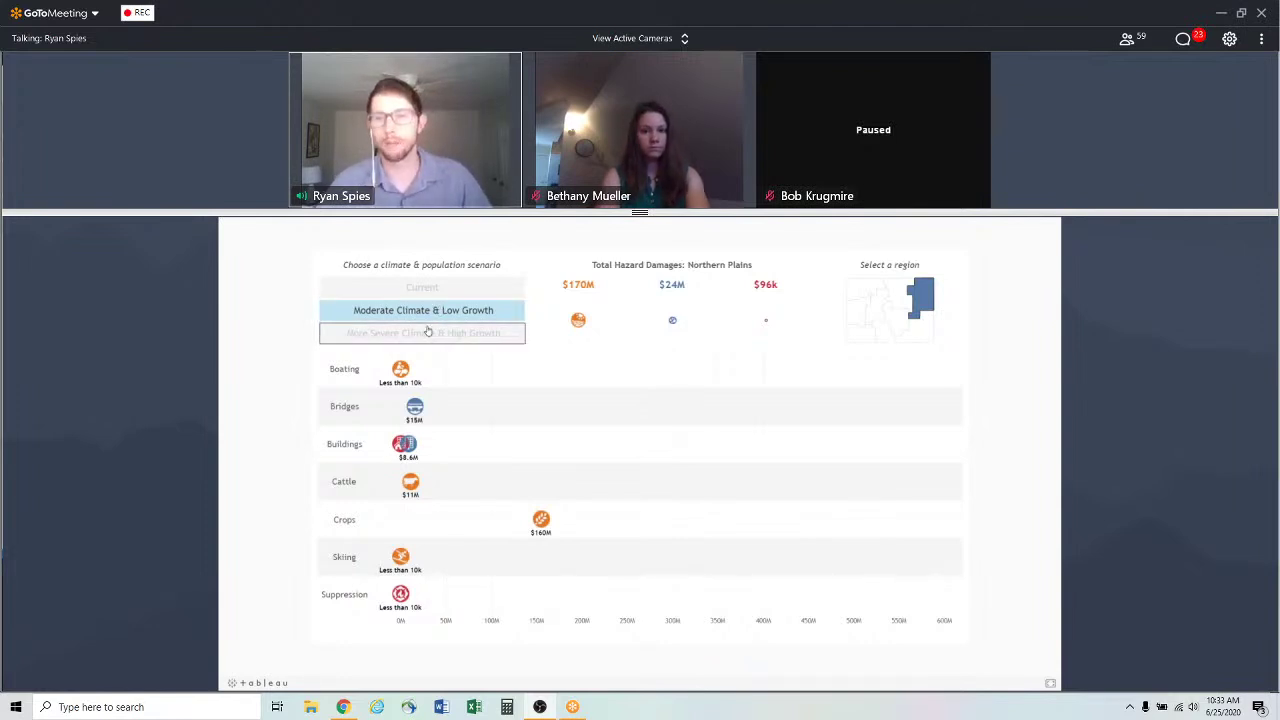
left_click(428, 331)
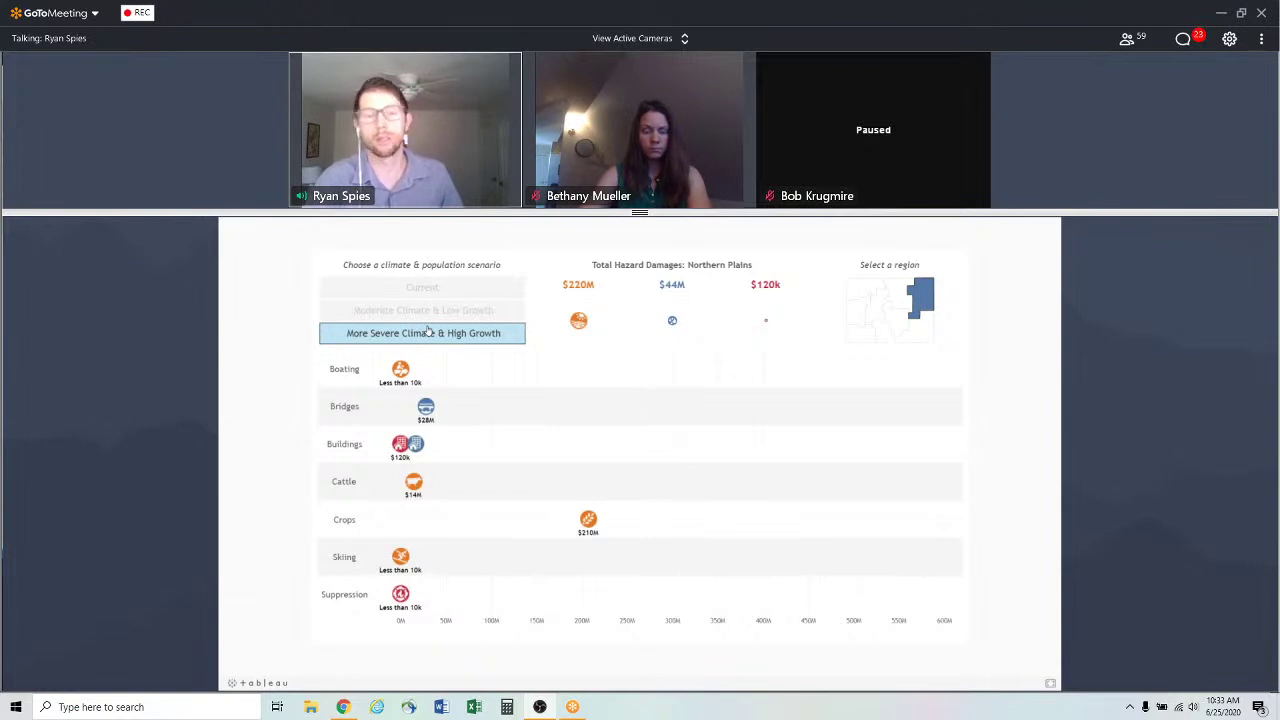
Step: View the severe-scenario damages for San Luis Valley, Central Mountains and Northern Front Range, and set the scenario to Current for Northern Front Range
left_click(881, 332)
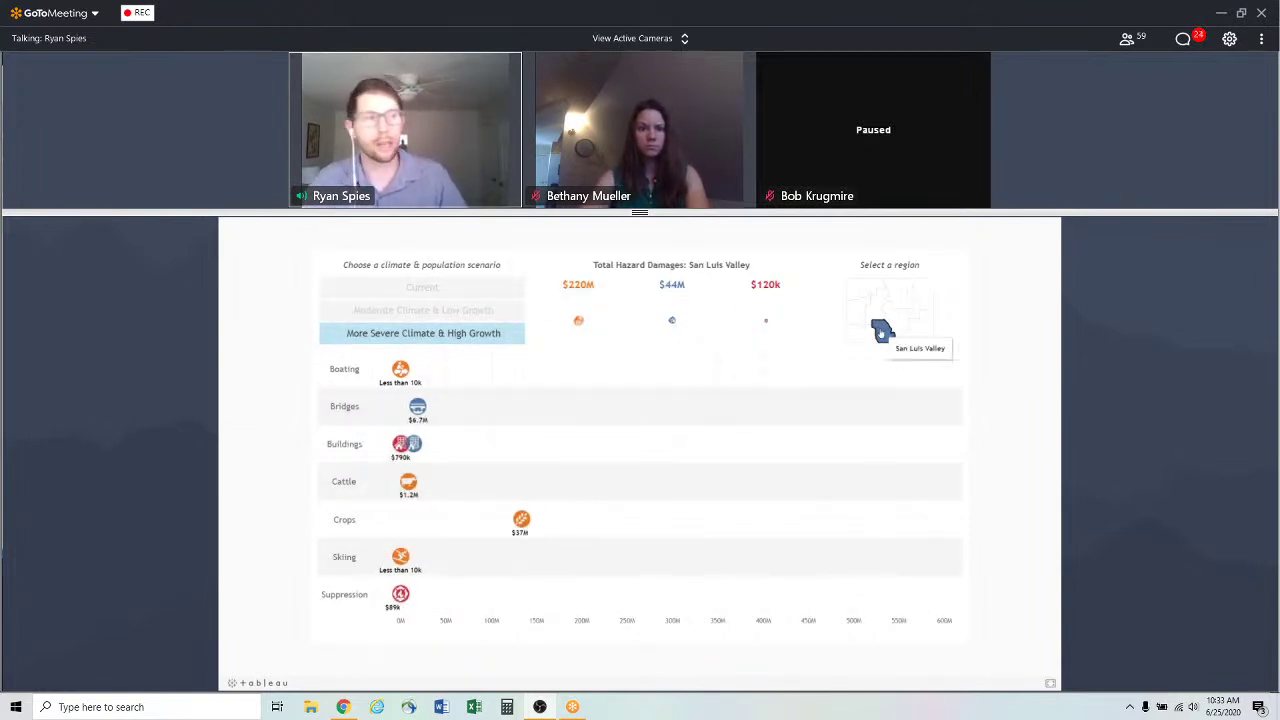
left_click(878, 309)
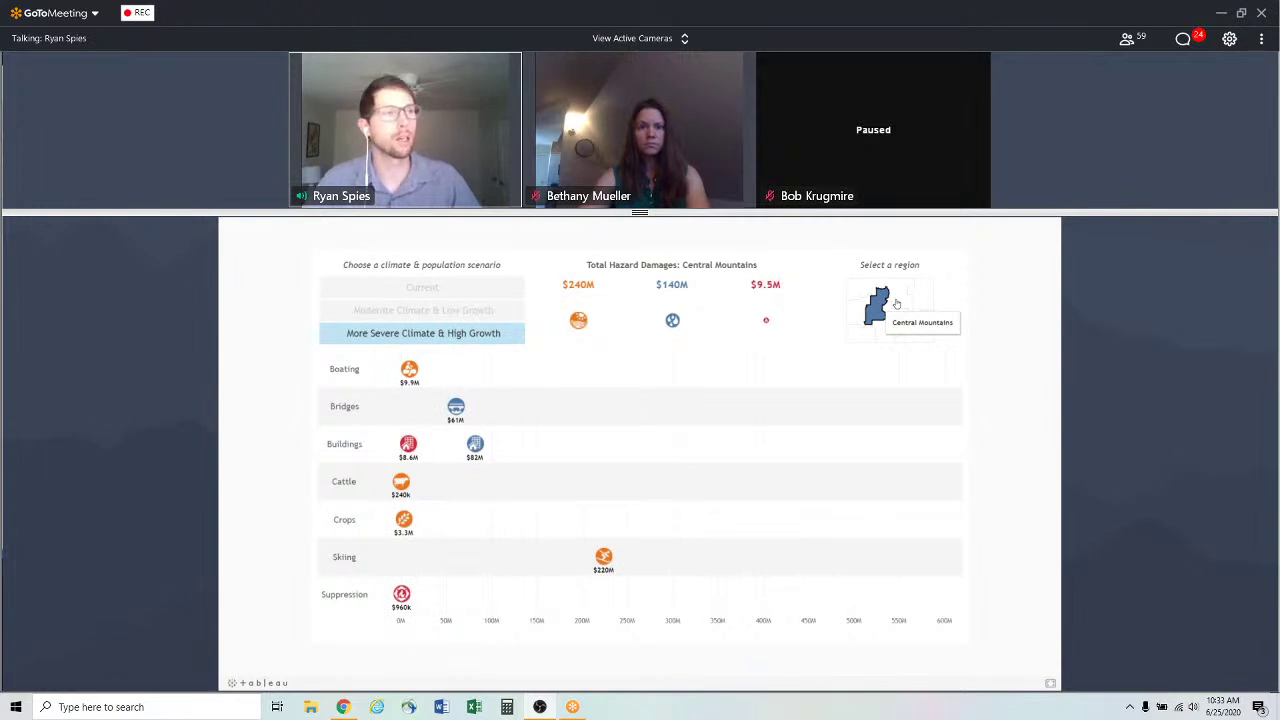
left_click(896, 301)
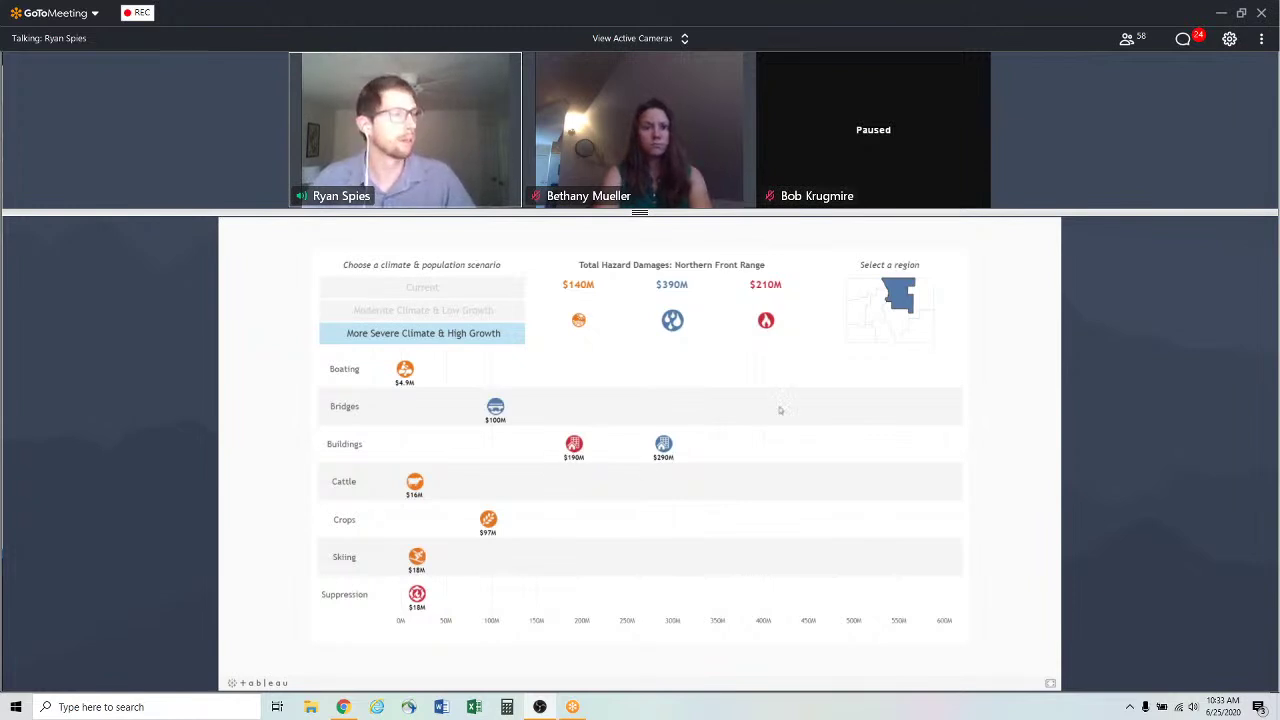
left_click(476, 293)
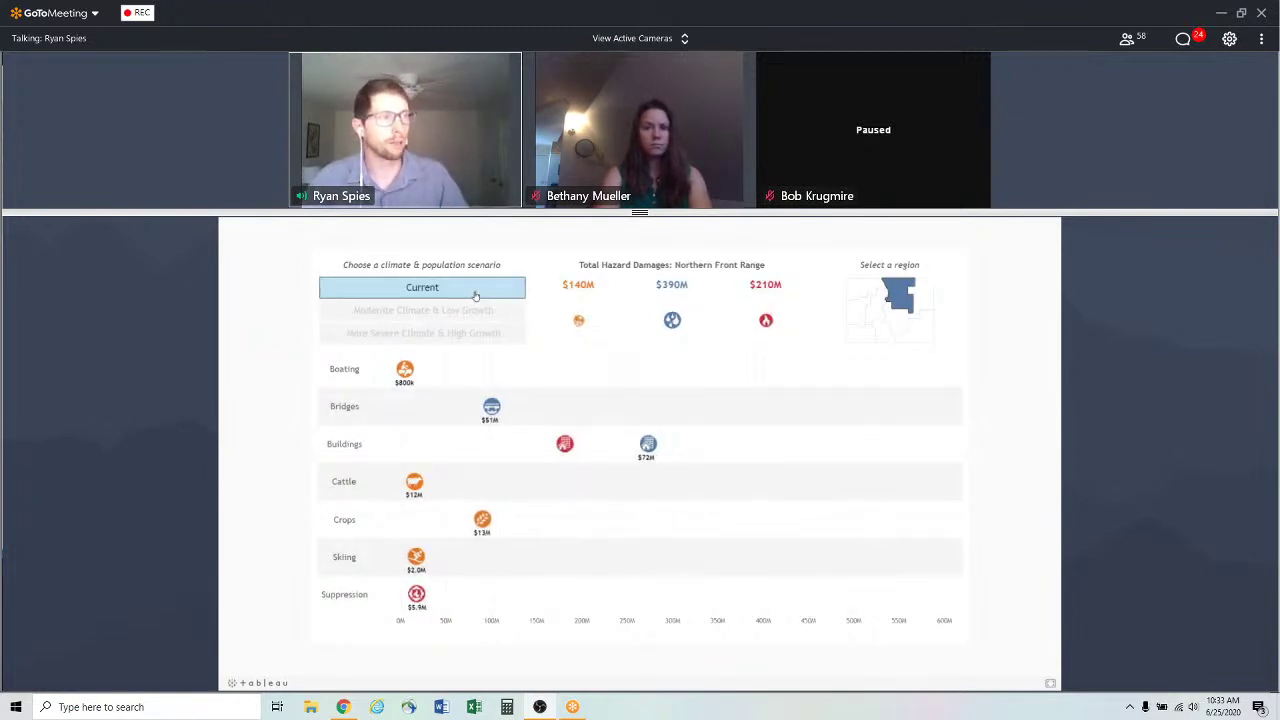